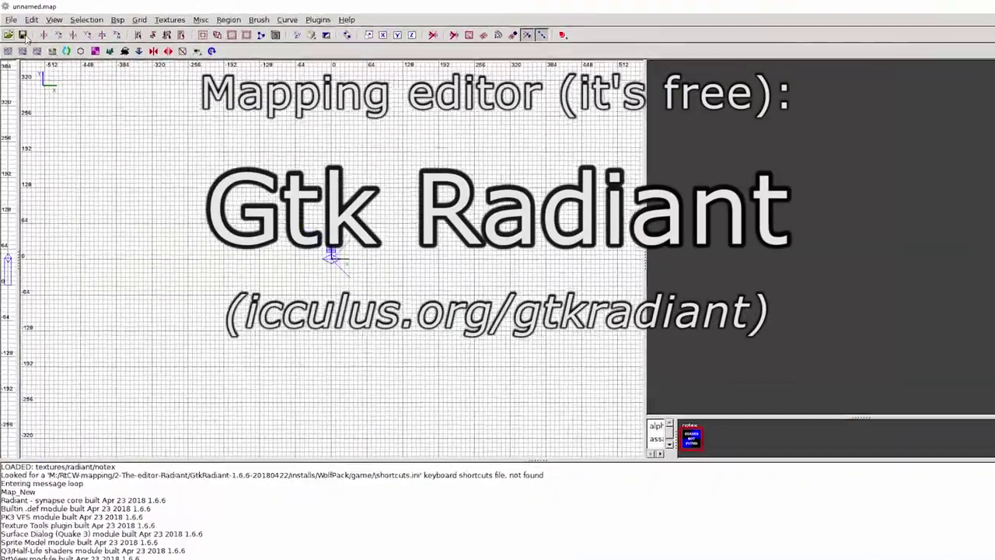
- Open the existing map file romeo.map from the Romeo maps folder
click(11, 18)
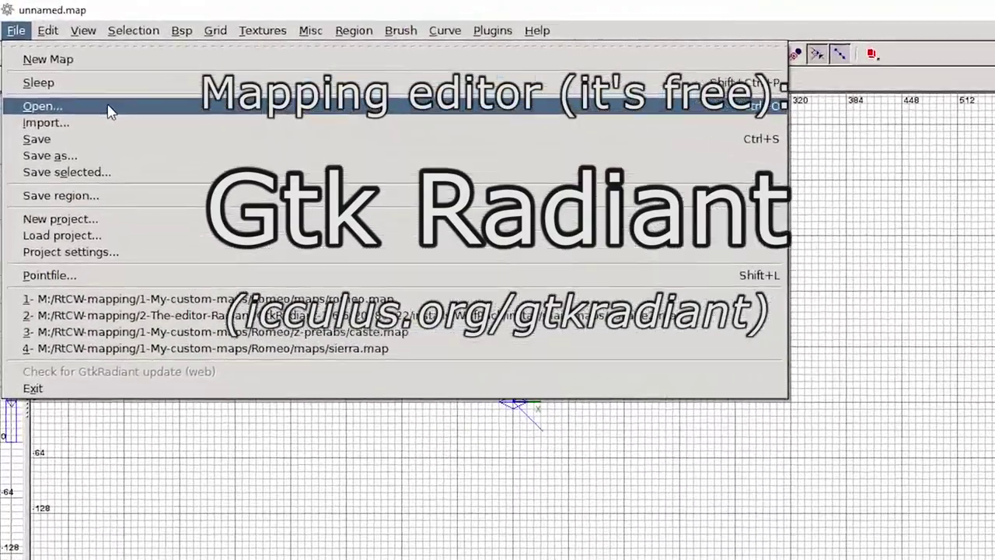
click(109, 113)
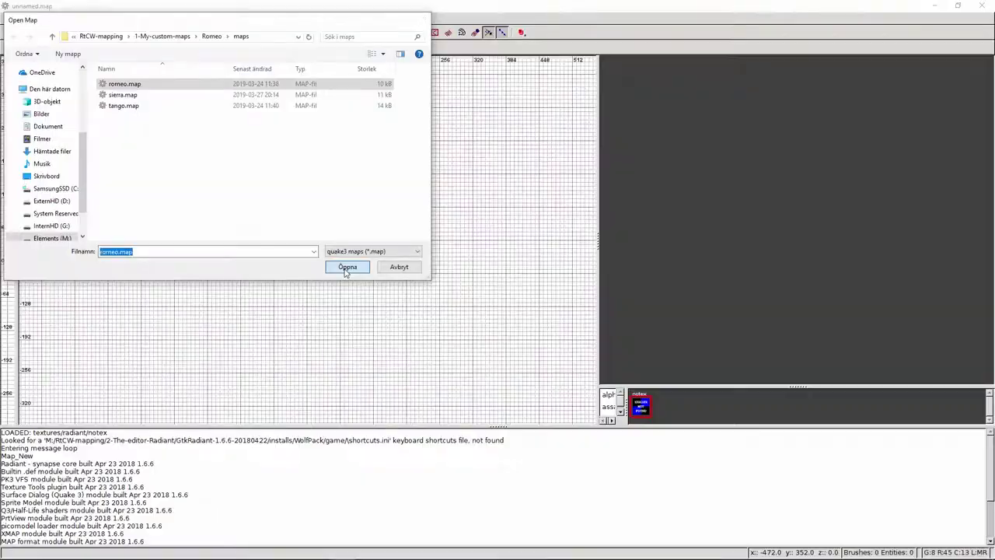
click(653, 507)
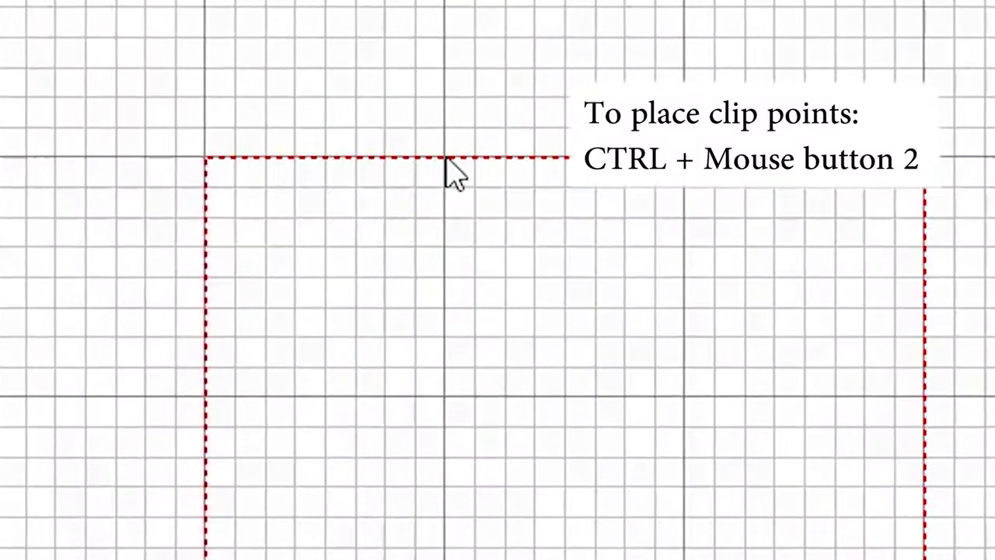
- Clip two corners off the large pillar brush diagonally and split the brush crosswise at y -576
ctrl+right_click(489, 147)
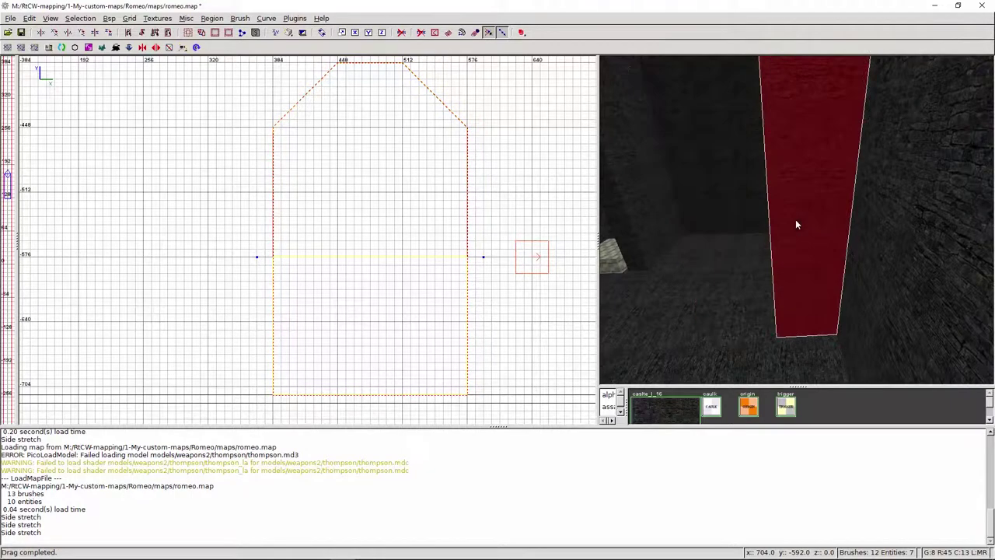
key(ctrl+Return)
key(ctrl+Return)
key(ctrl+Return)
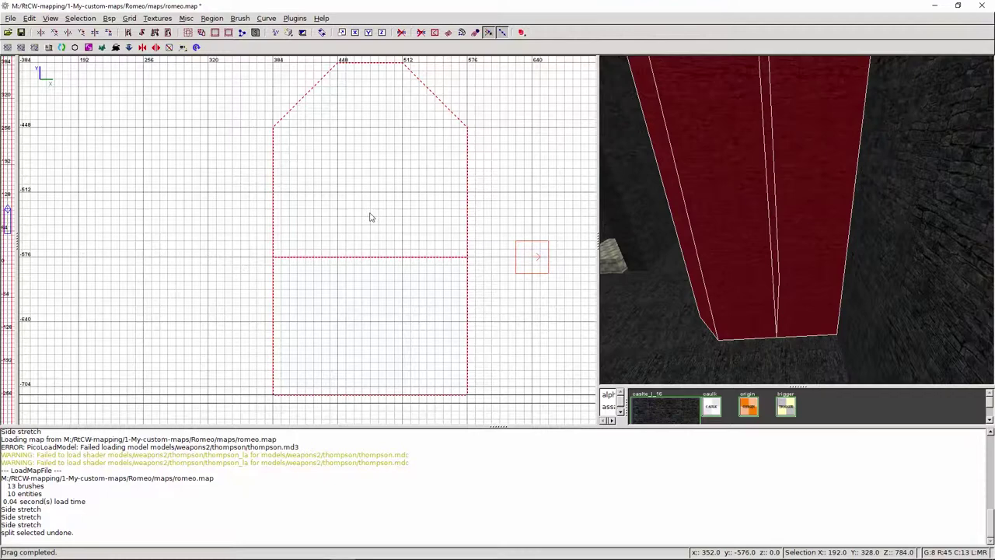
scroll(796, 220, down, 5)
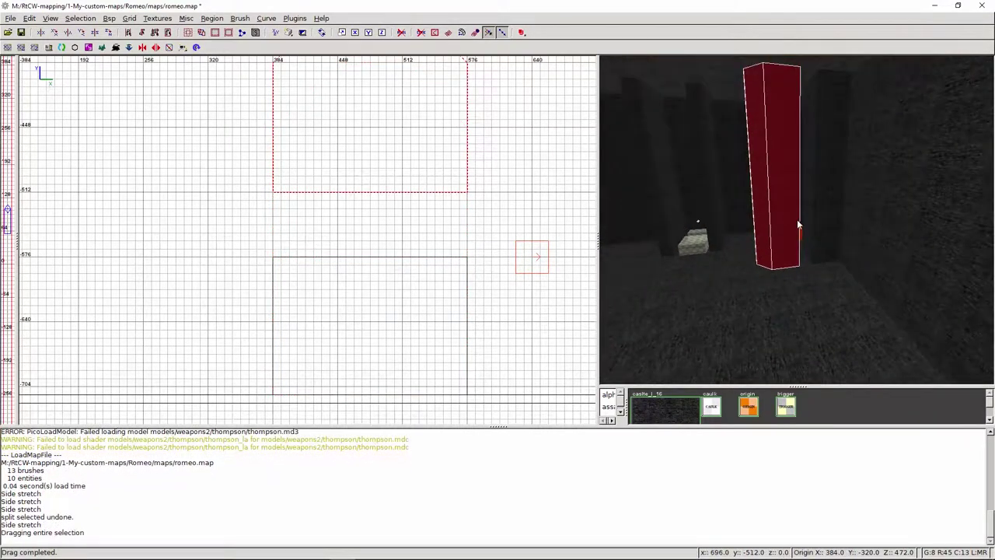
key(Escape)
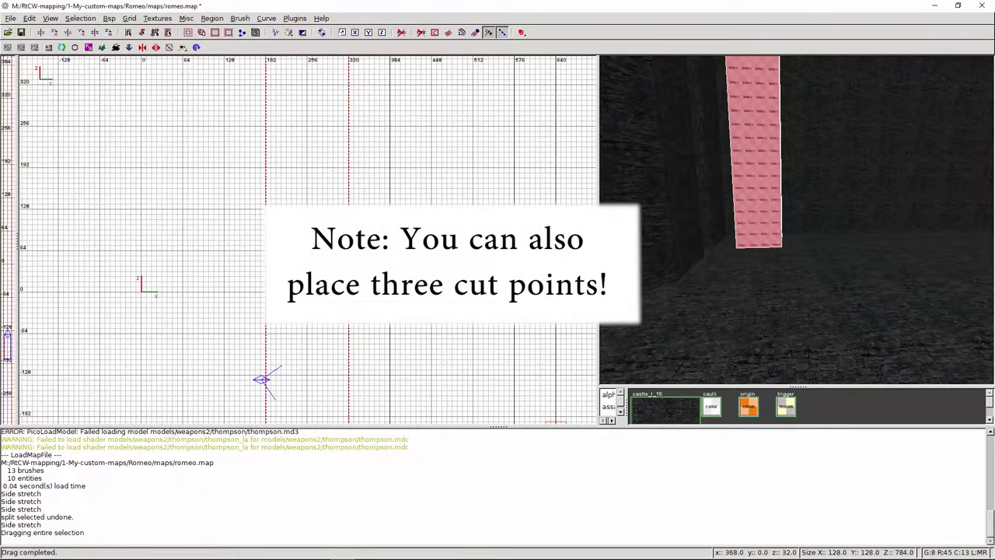
- Shorten the 128 × 128 caulk column to a low block in the side view and cut it obliquely with three clip points
scroll(338, 166, down, 5)
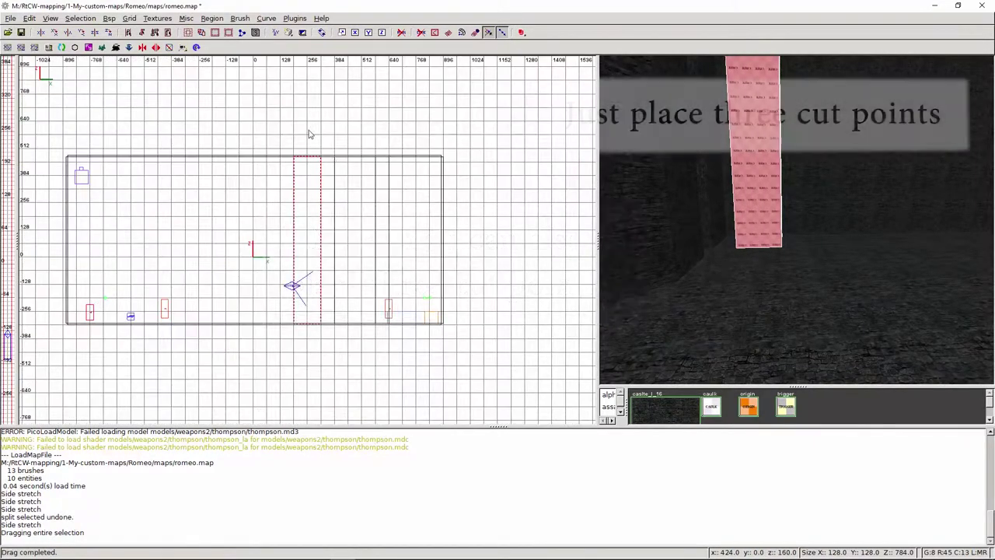
drag(308, 129, 322, 251)
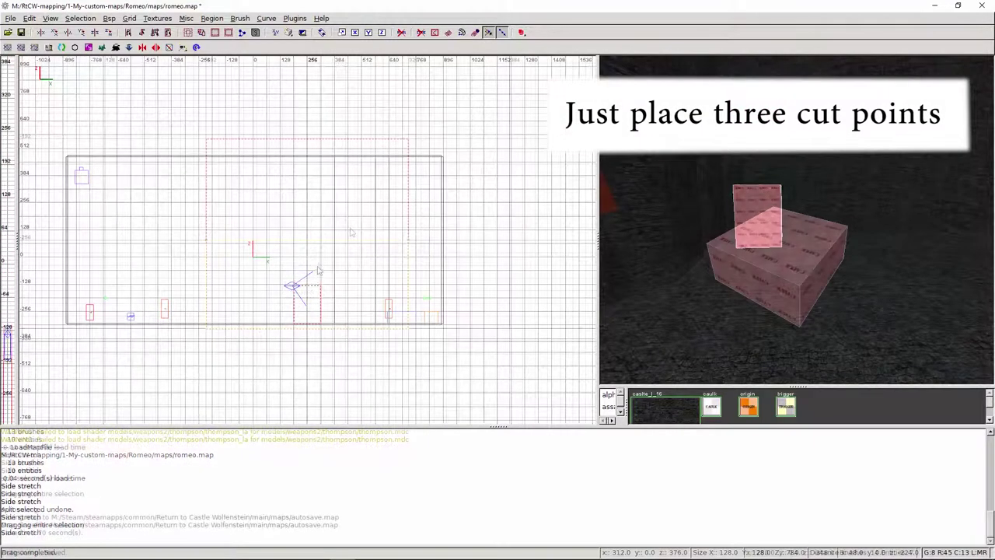
scroll(342, 237, up, 5)
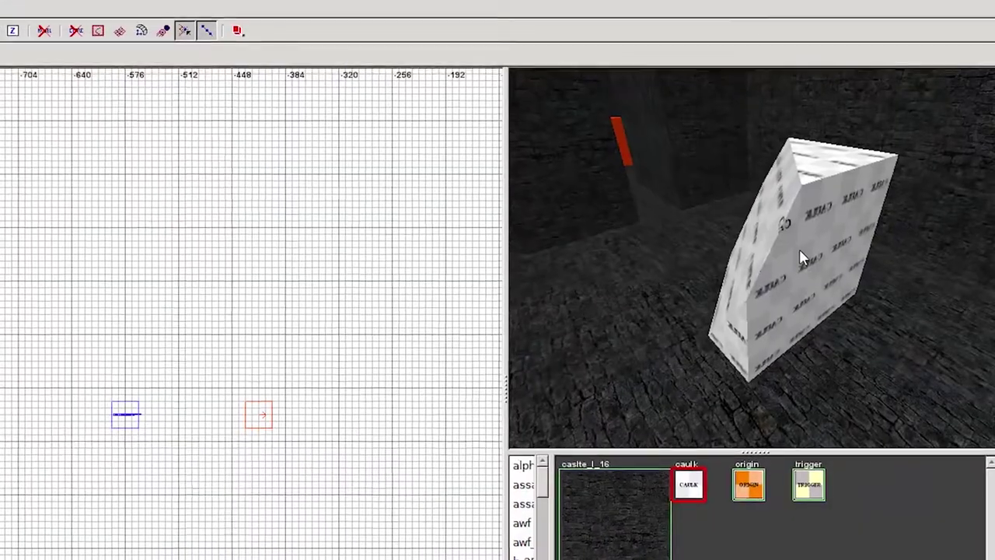
- Apply the caslte_l_16 texture to the obliquely cut caulk block
shift+click(798, 257)
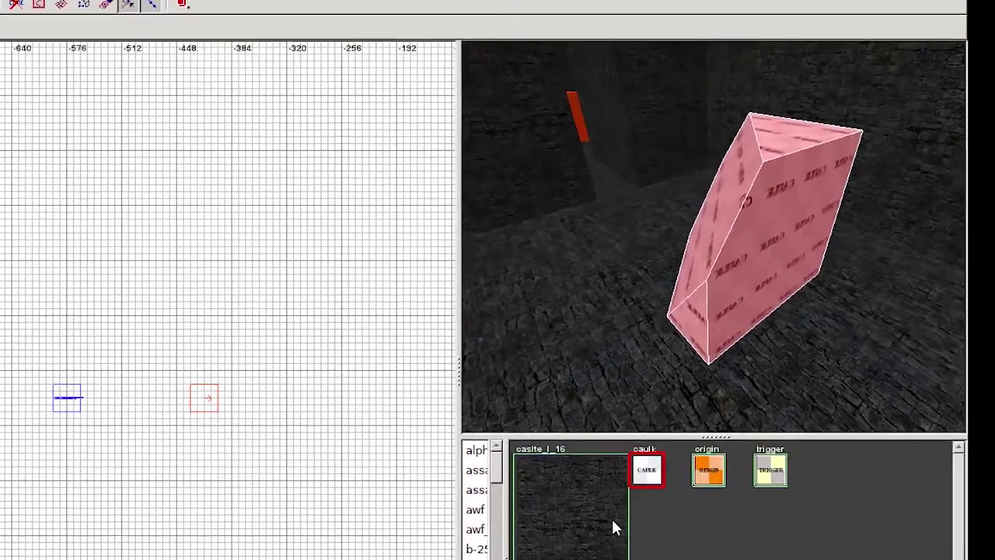
click(630, 528)
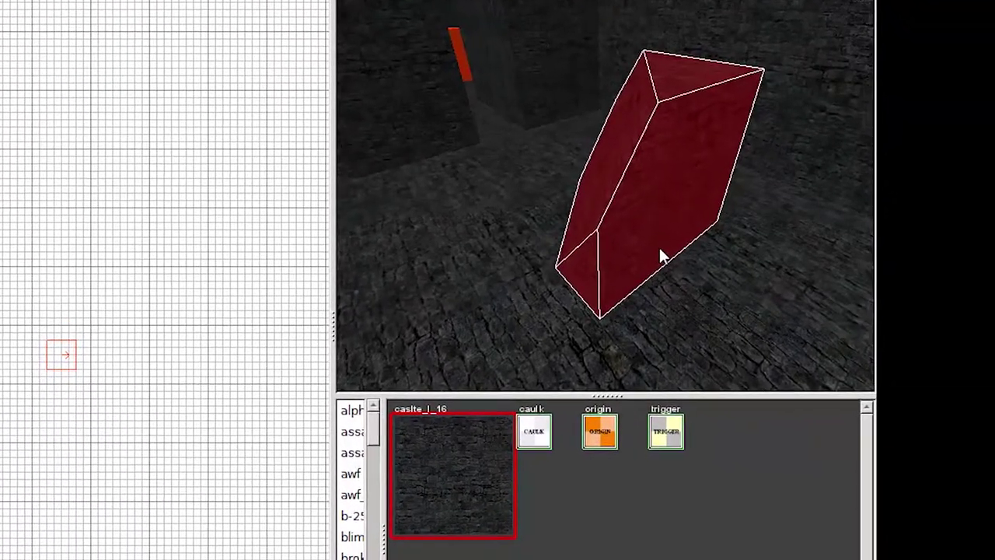
key(Escape)
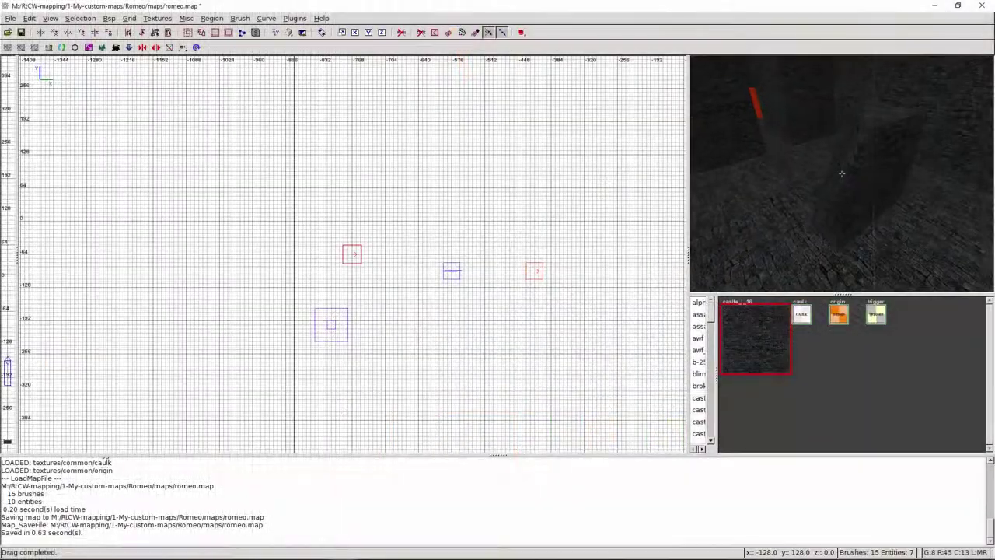
- Toggle the display of all detail brushes to compare the room with and without them, and select the cut block
right_click(841, 173)
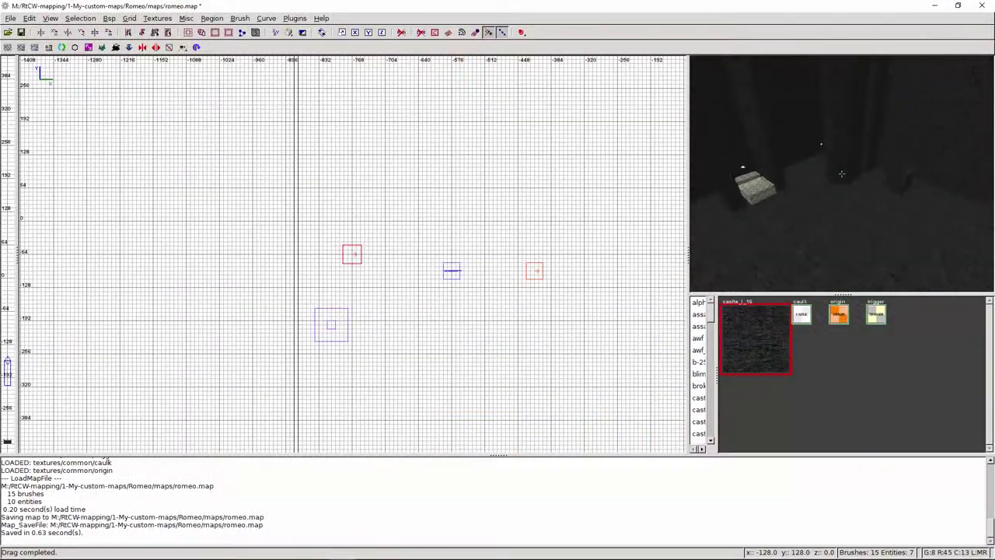
right_click(841, 173)
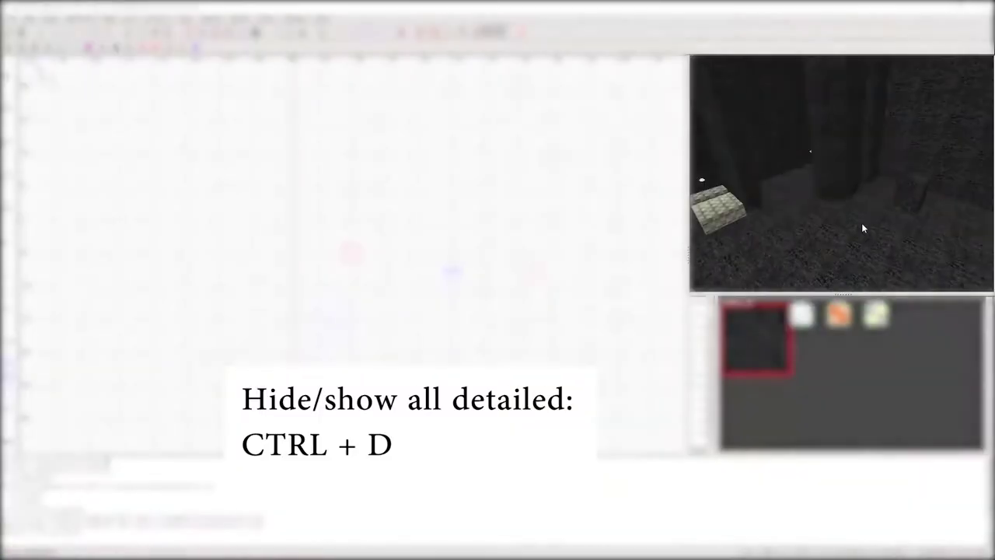
key(ctrl+d)
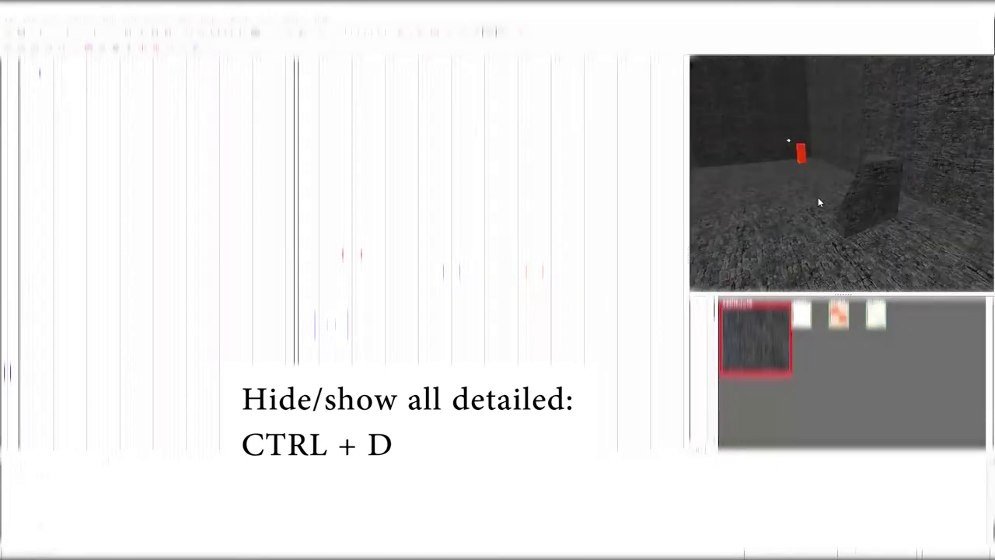
key(ctrl+d)
key(ctrl+d)
key(ctrl+d)
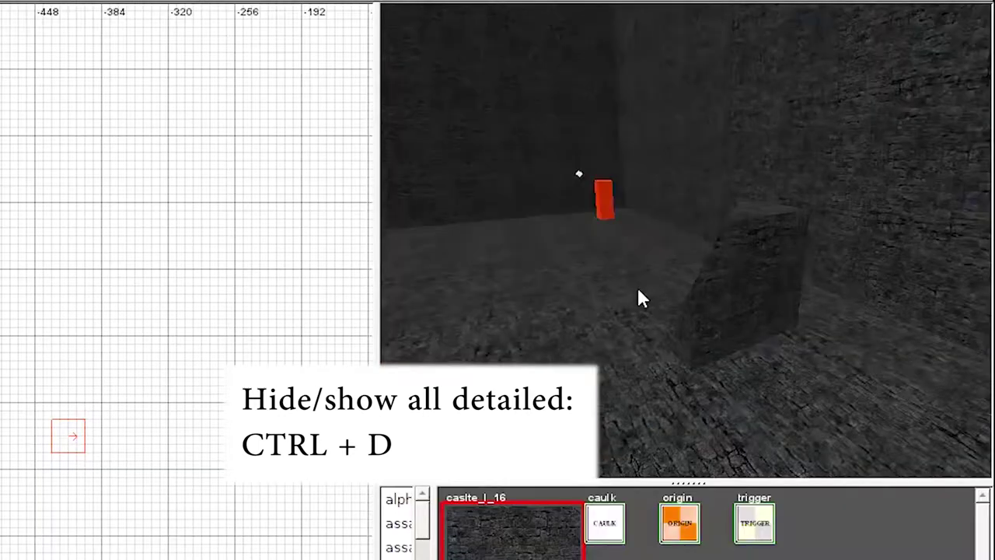
key(ctrl+d)
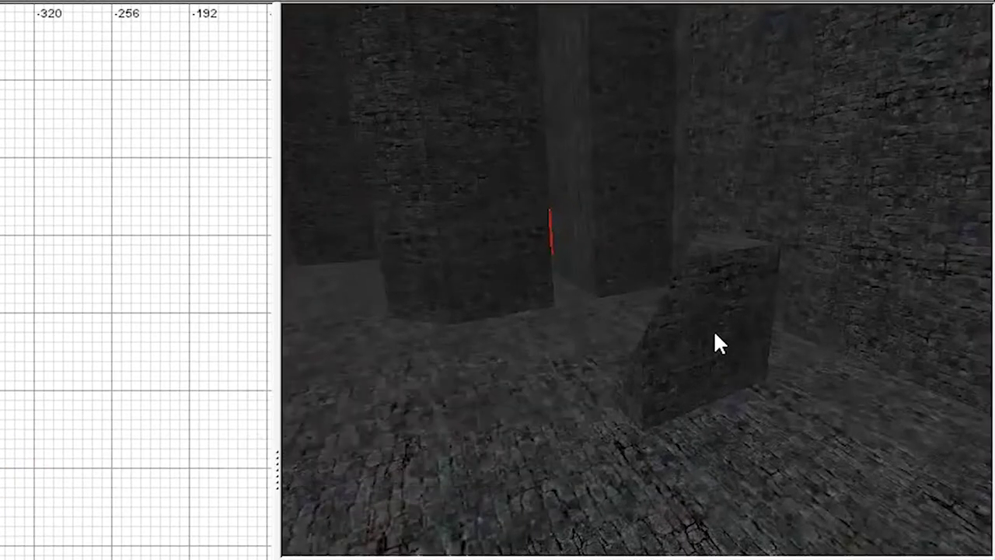
click(678, 334)
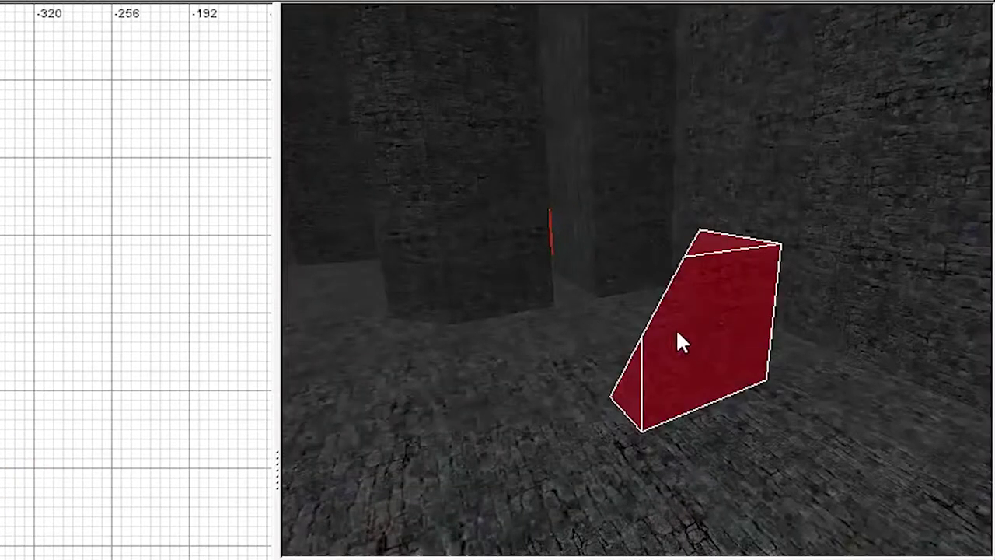
- Clip both corners facing the gap off the lower pillar brush diagonally, 64 units along each side
right_click(156, 169)
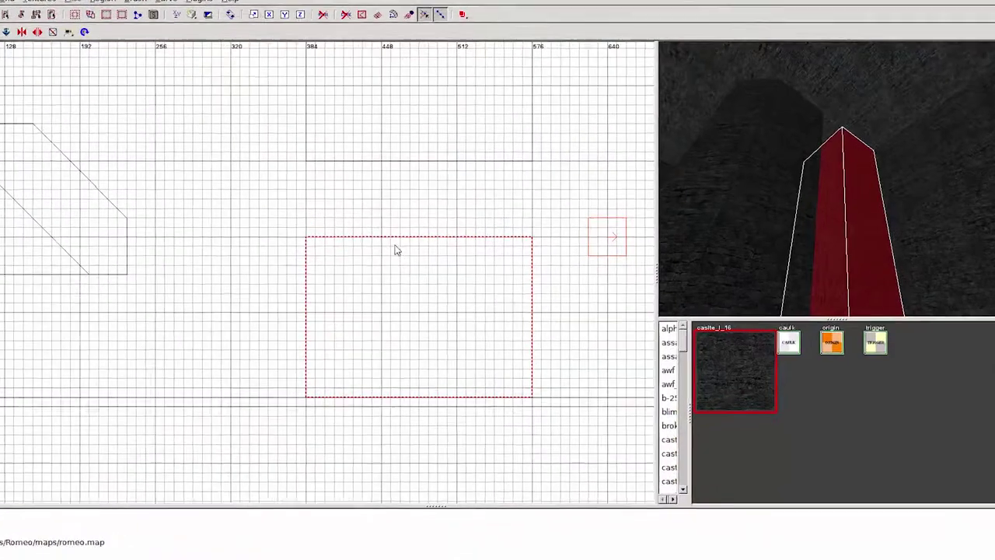
click(381, 237)
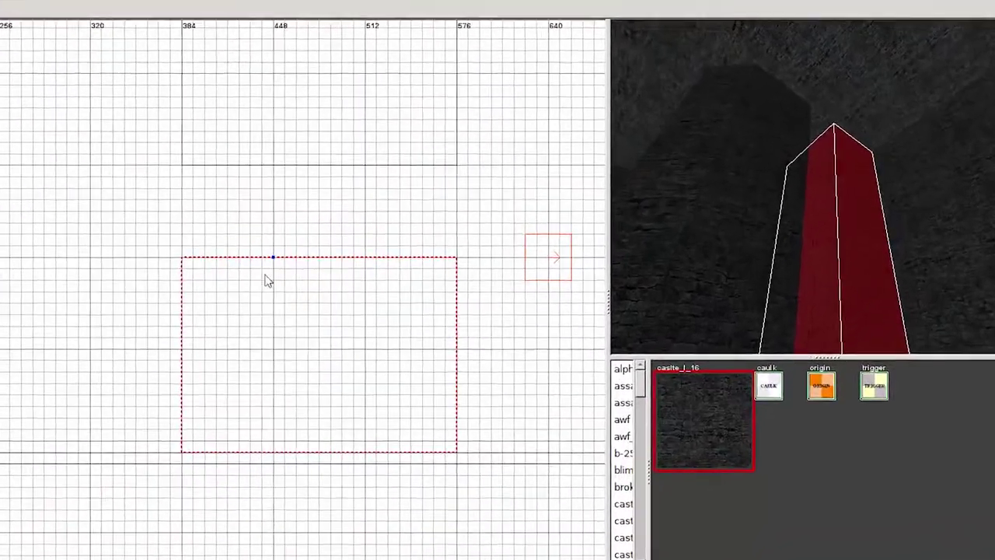
click(306, 312)
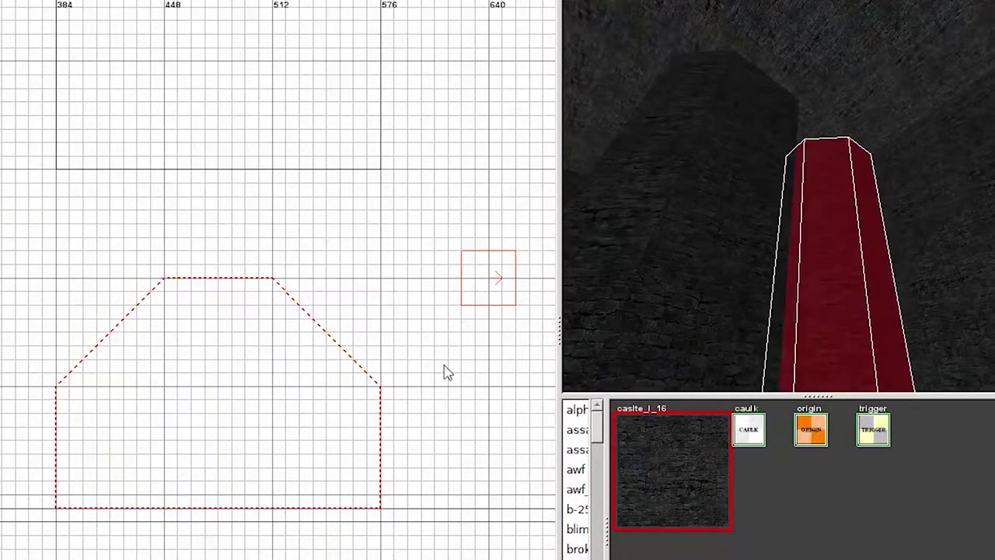
- Clip both corners facing the gap off the upper pillar brush diagonally, 64 units along each side, and deselect it
shift+click(790, 251)
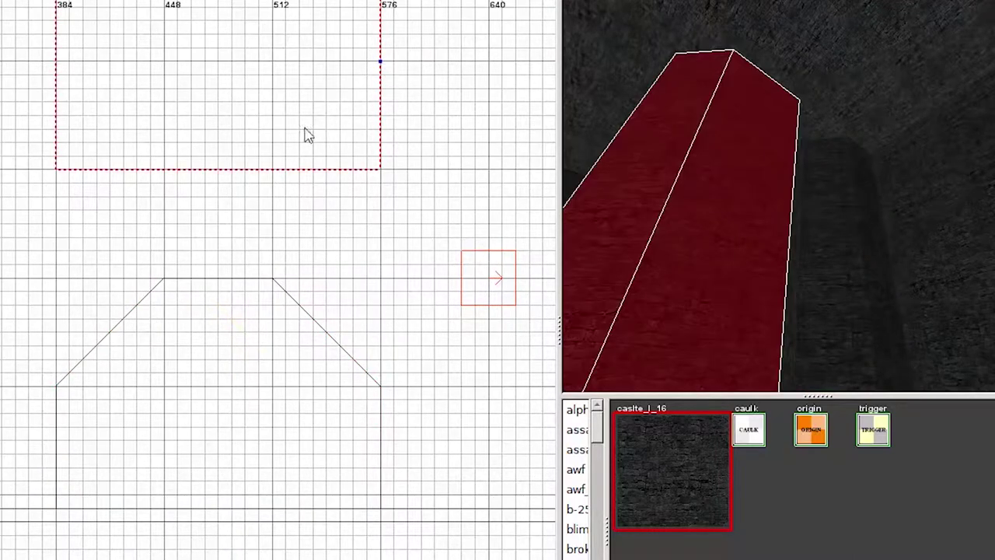
click(274, 168)
click(164, 170)
key(ctrl+Return)
key(Return)
right_click(816, 195)
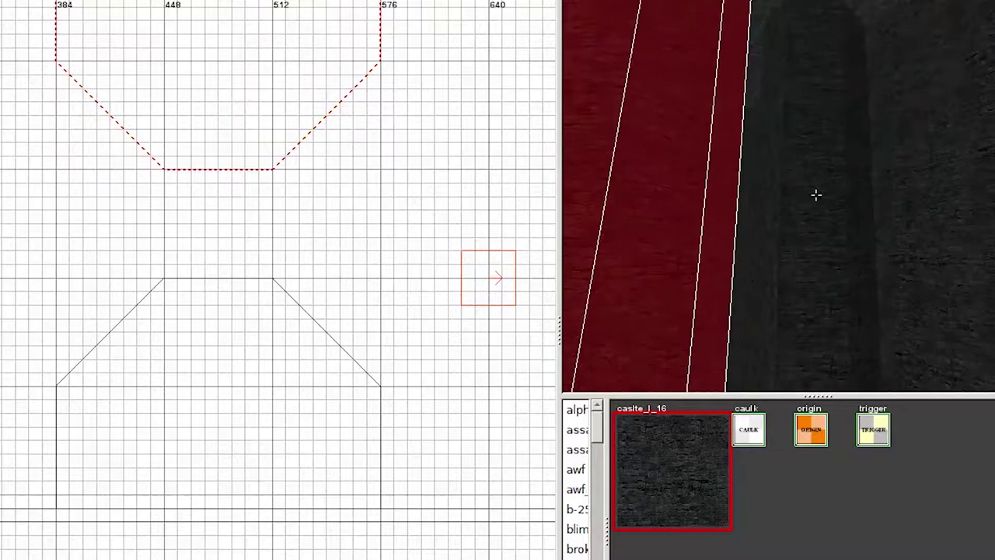
key(Escape)
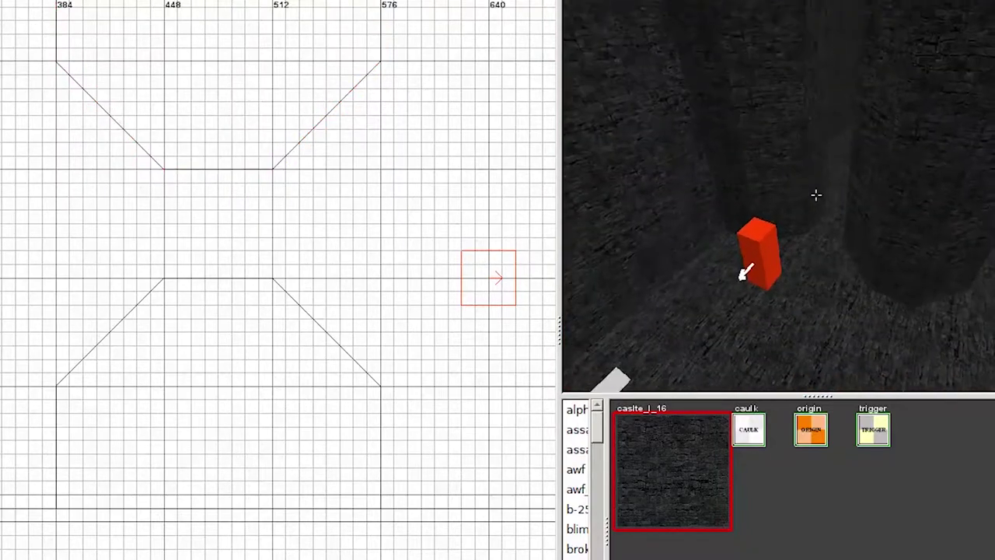
- Move the red character entity into the gap between the two pillars to test the clearance
right_click(816, 195)
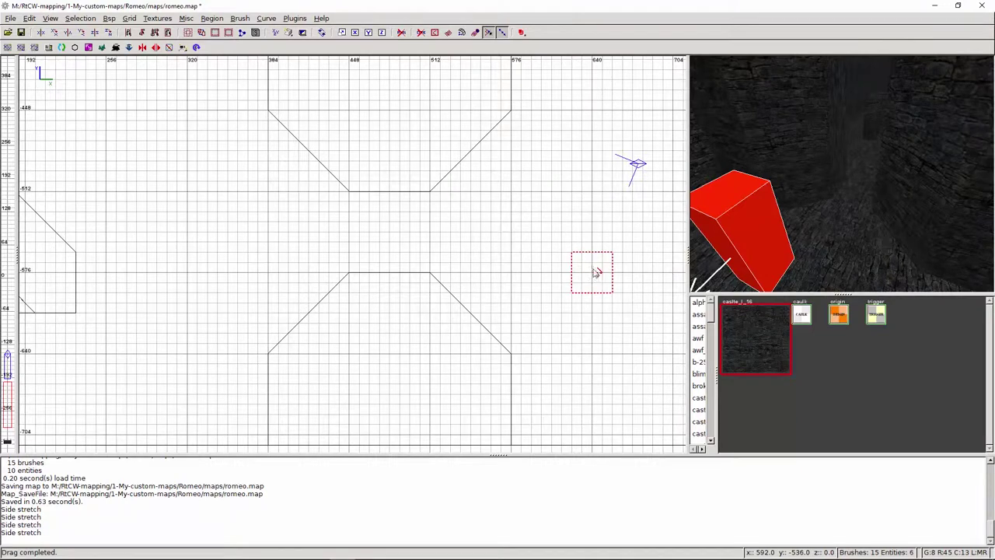
drag(596, 272, 491, 231)
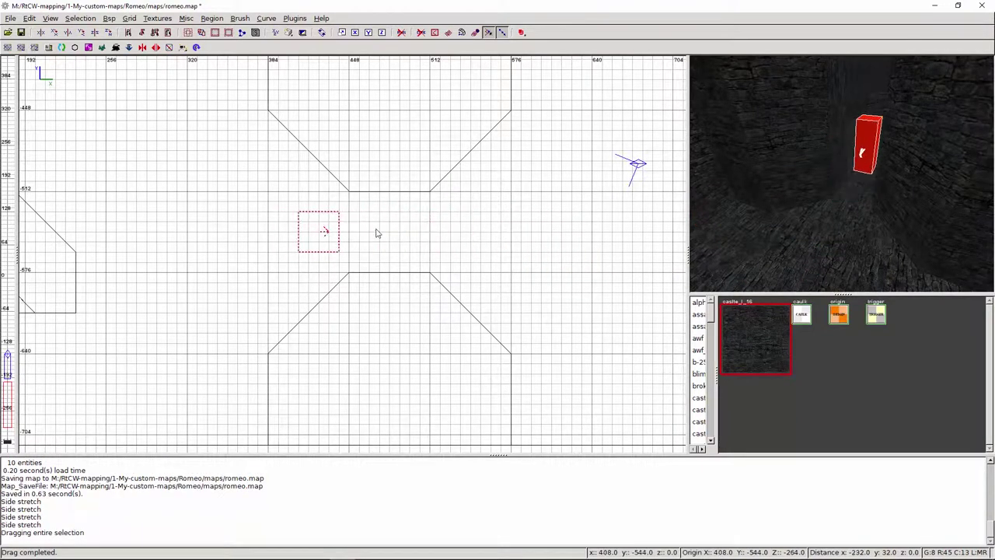
- Draw a brush in the gap against the lower pillar's flat face and stretch it to a 64 × 24 unit footprint
drag(419, 272, 429, 190)
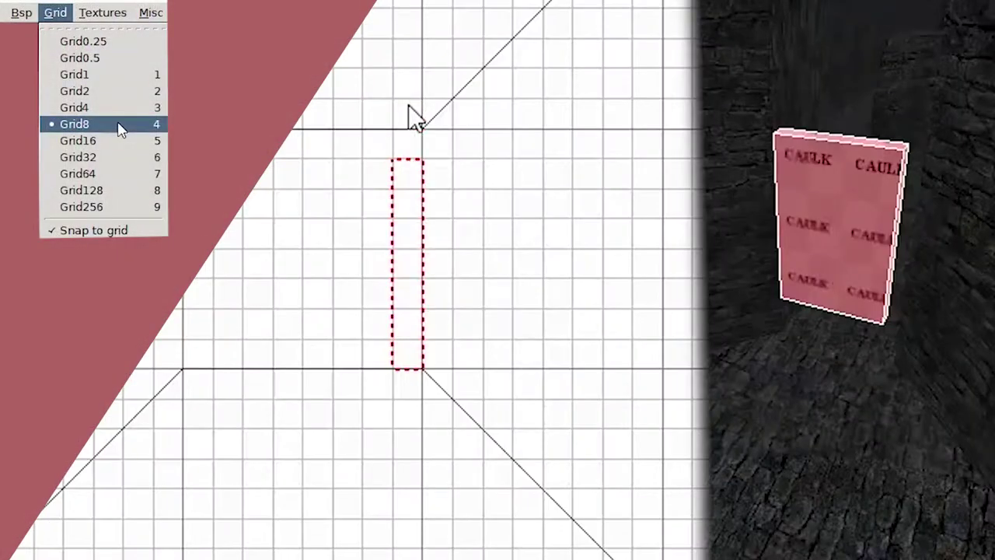
drag(402, 168, 402, 222)
drag(277, 323, 151, 327)
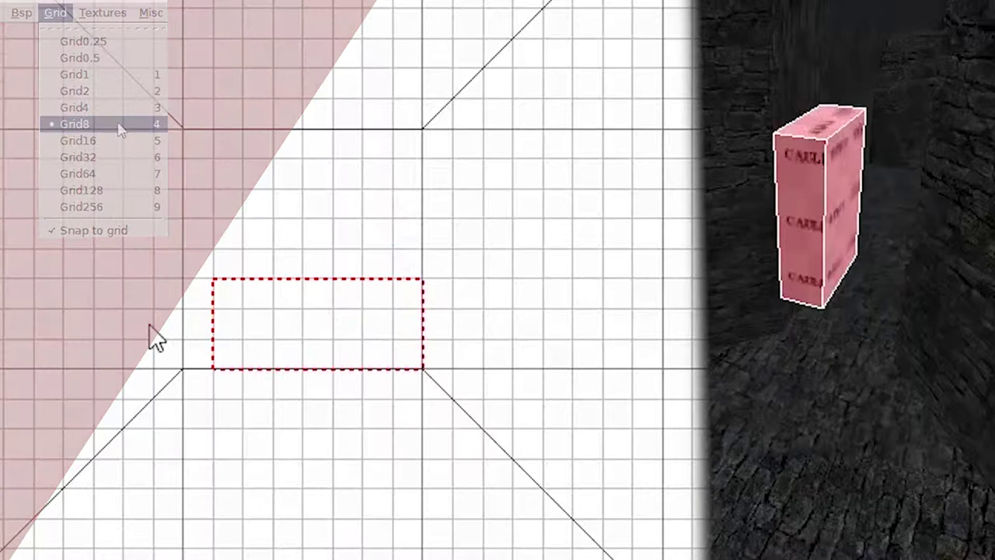
drag(151, 326, 122, 328)
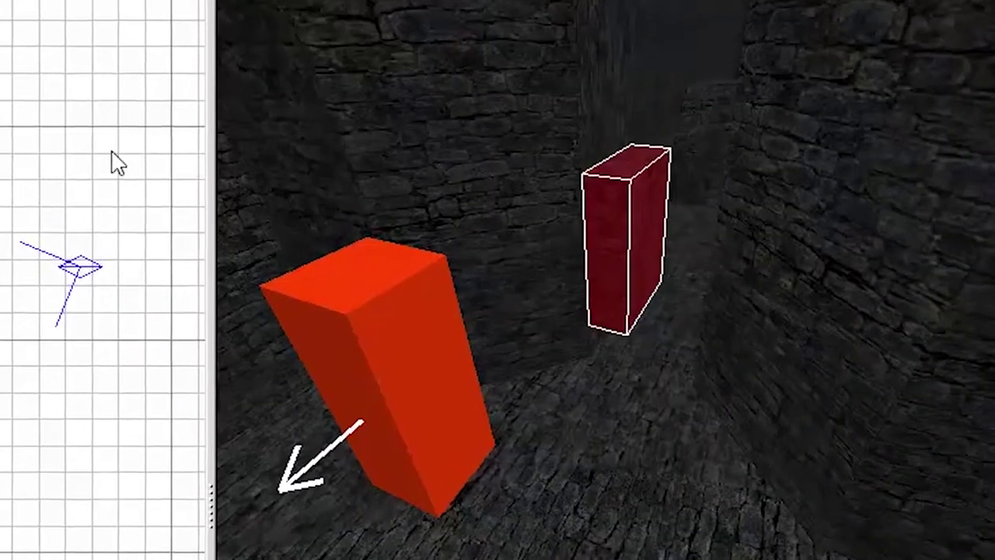
- Raise the bottom of the brush between the pillars in the side view, leaving it about 80 units tall above an open passage
right_click(96, 146)
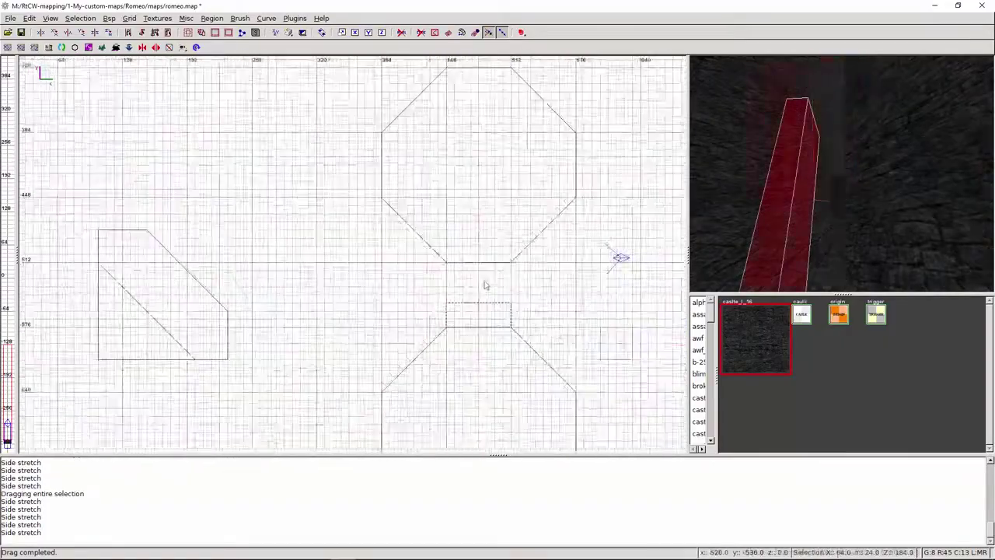
scroll(484, 285, up, 1)
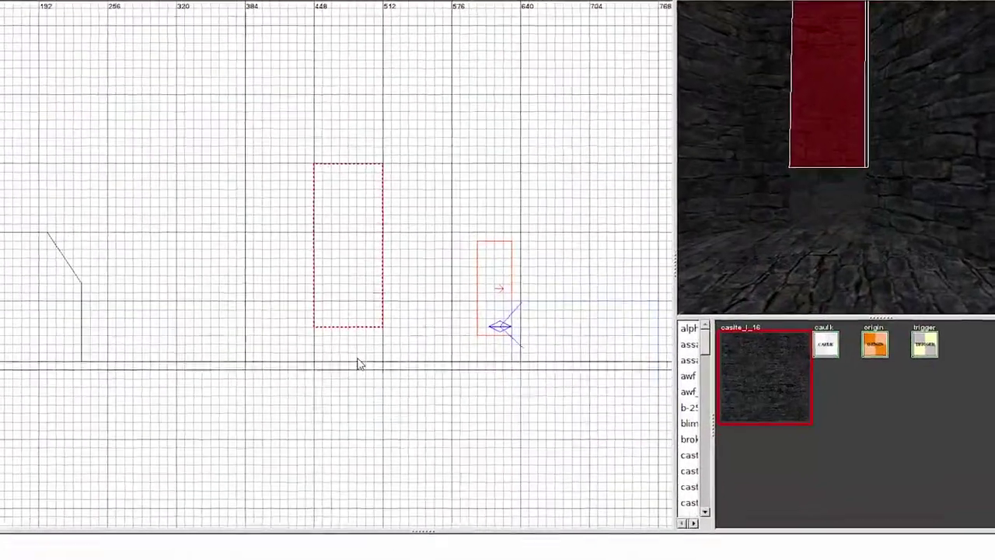
drag(358, 363, 362, 312)
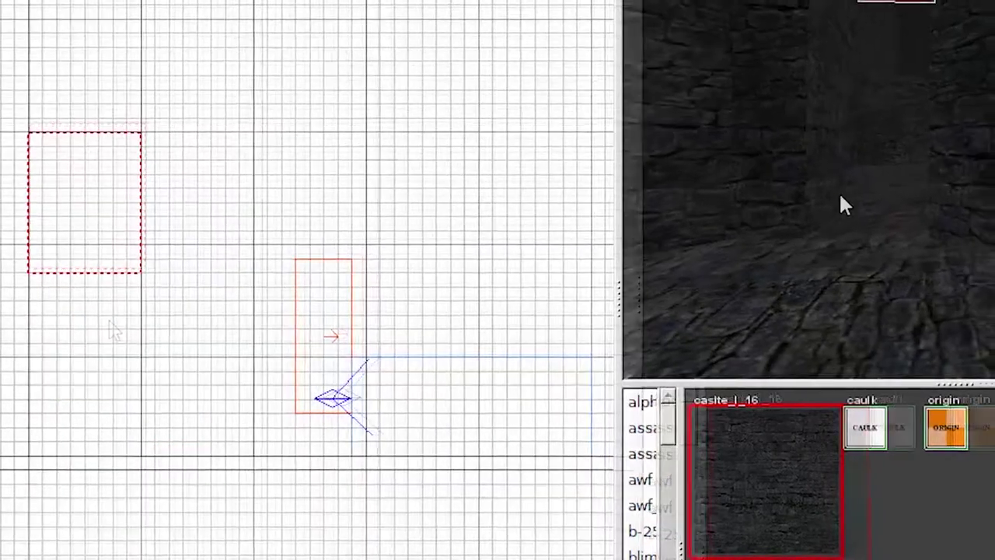
right_click(867, 186)
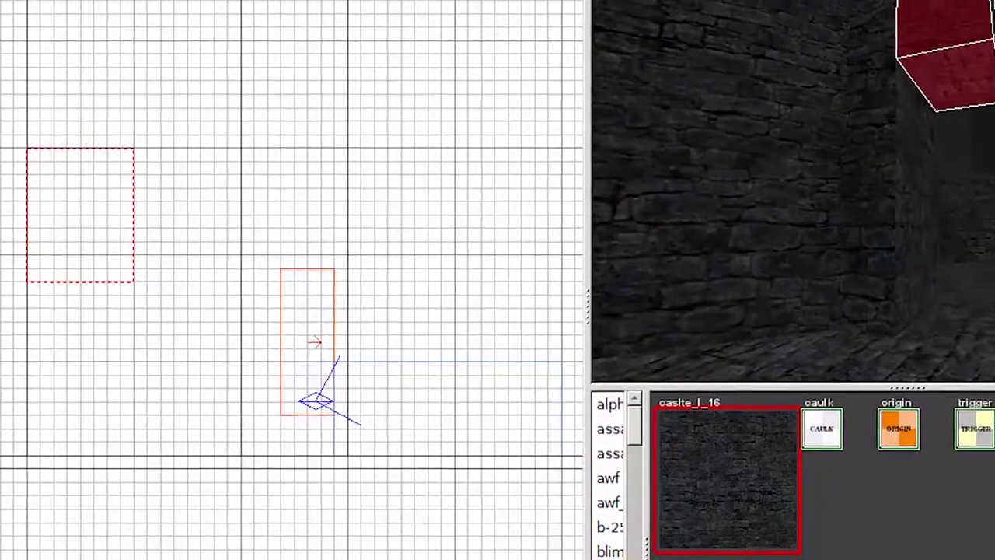
key(Escape)
right_click(786, 189)
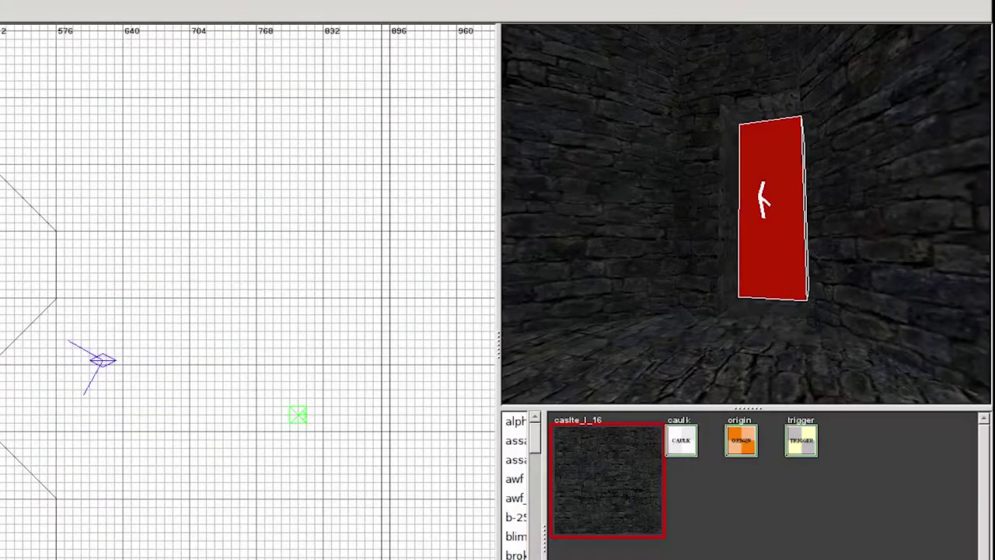
- Move the red character entity out of the passage onto the open floor to the east of the pillars
drag(1, 389, 102, 396)
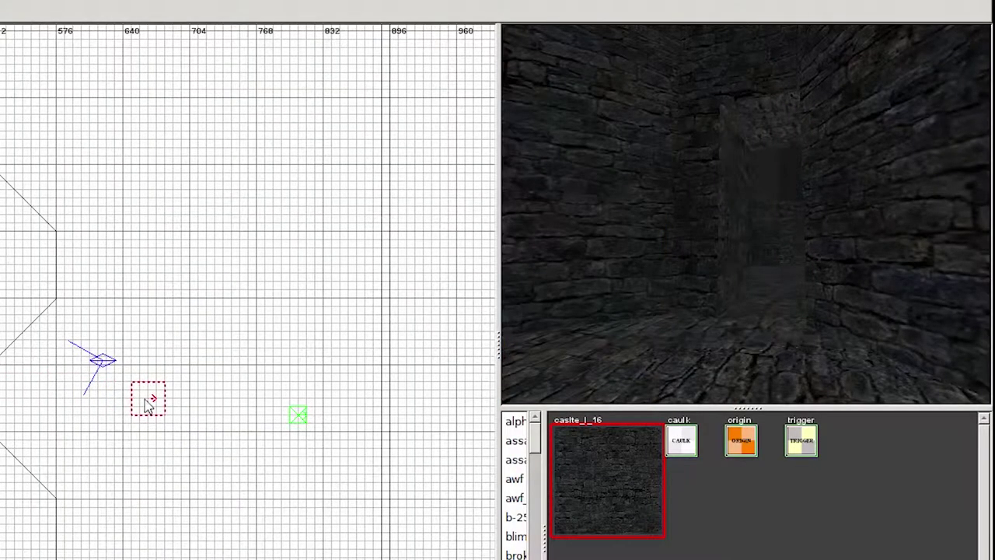
right_click(709, 285)
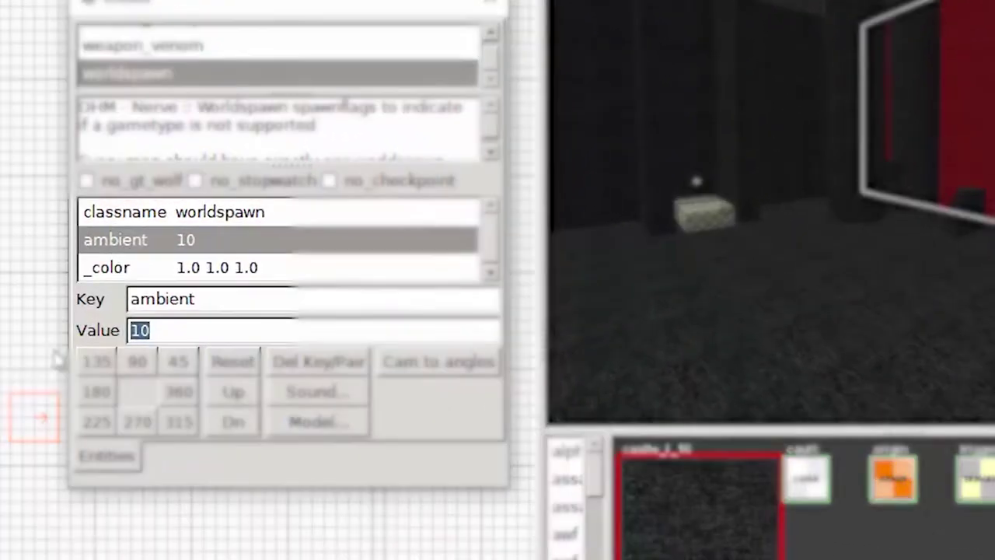
- Set the worldspawn entity's ambient key to 30 and save the map
double_click(160, 333)
text(3)
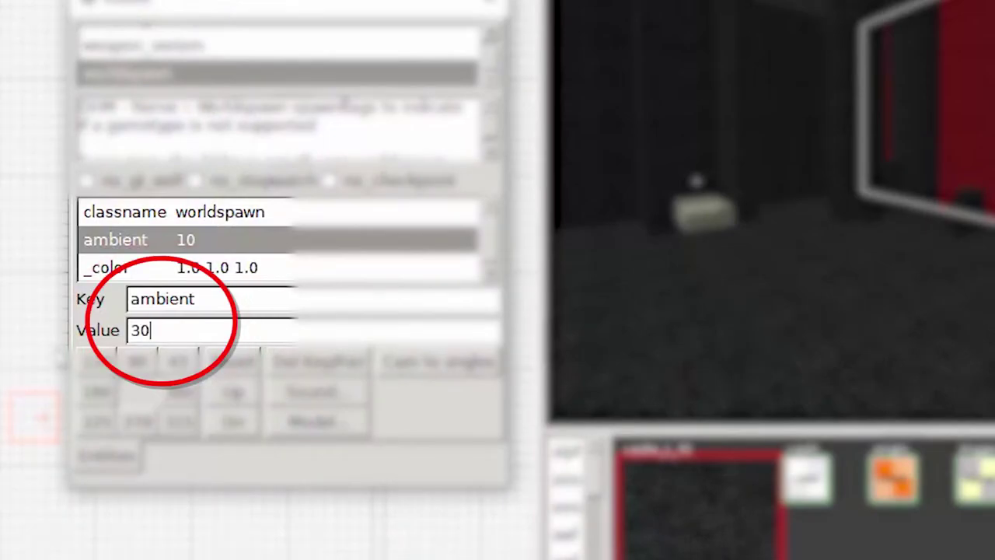
key(Return)
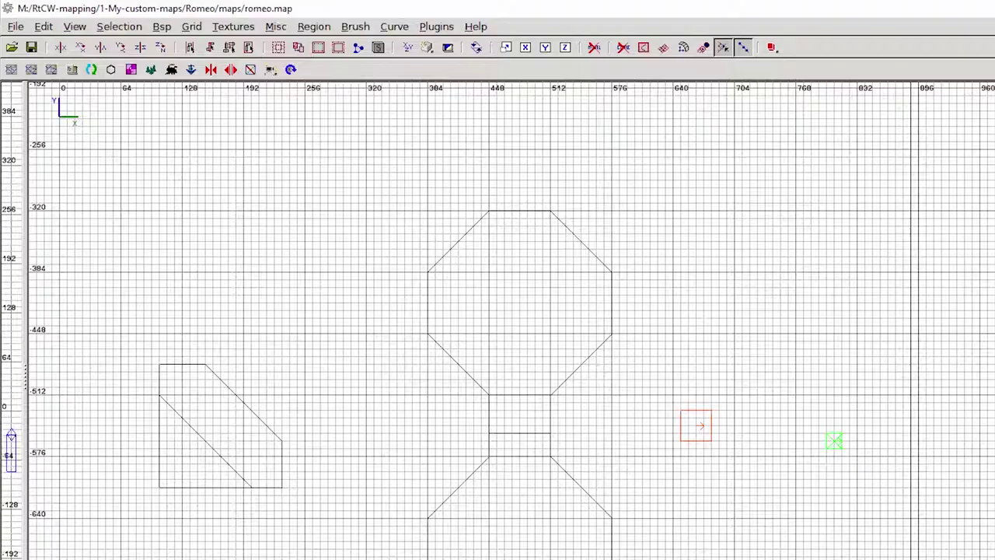
click(16, 26)
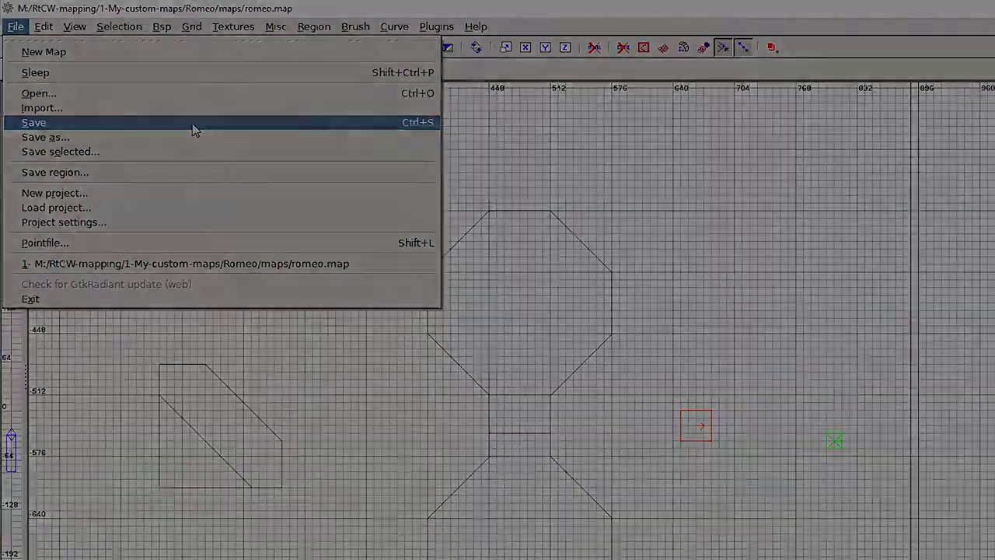
click(192, 124)
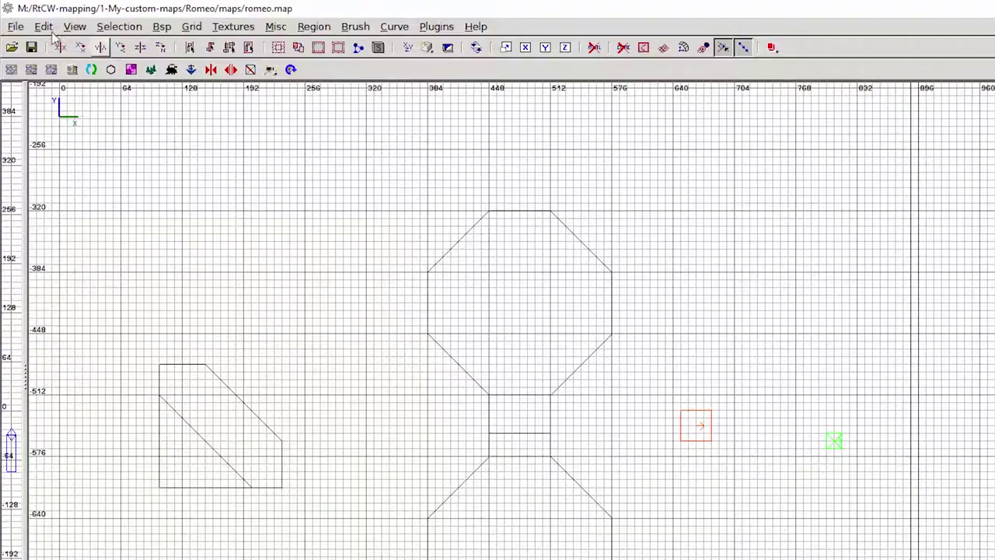
- Start opening another map and browse to the WolfPack folder inside 2-The-editor-Radiant, GtkRadiant-1.6.6-20180422, installs
click(12, 20)
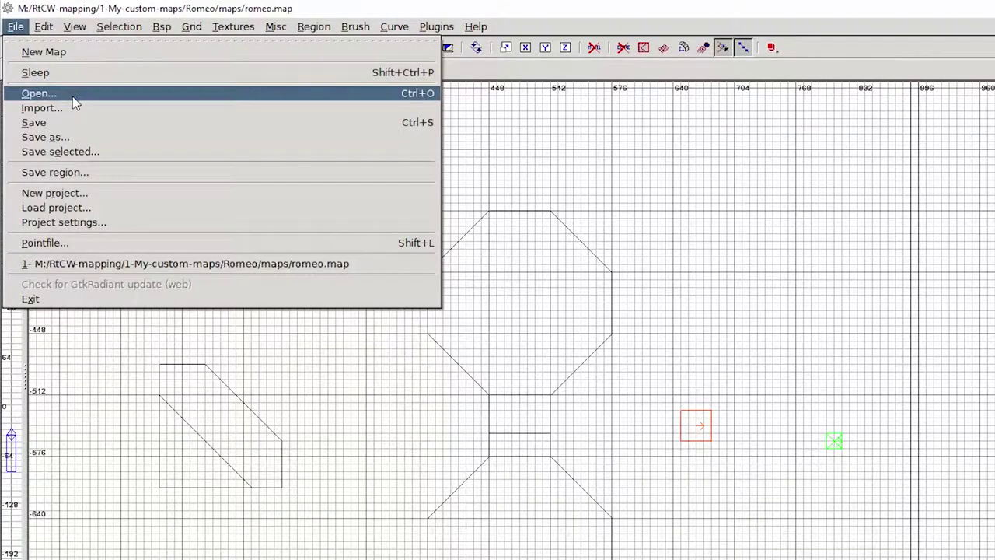
click(129, 95)
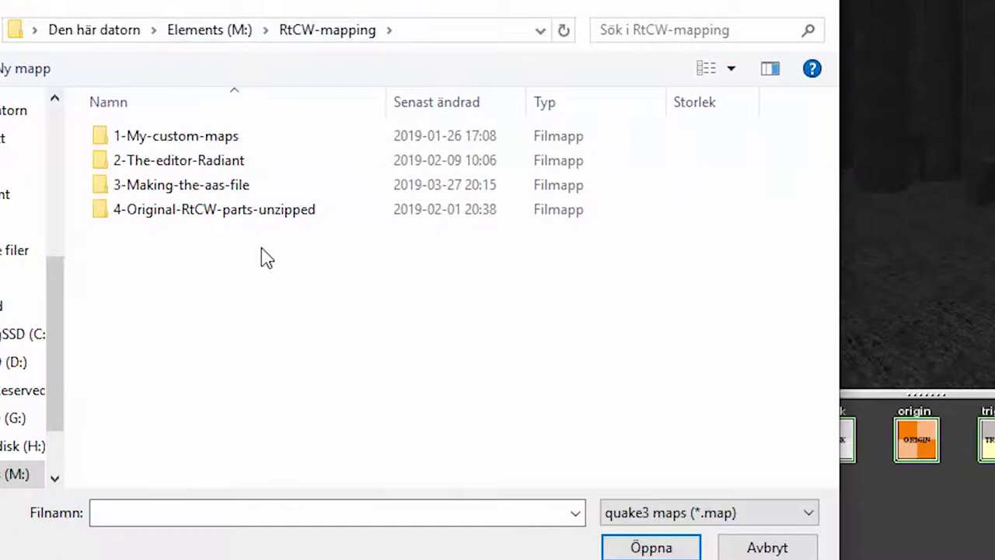
double_click(272, 163)
double_click(285, 151)
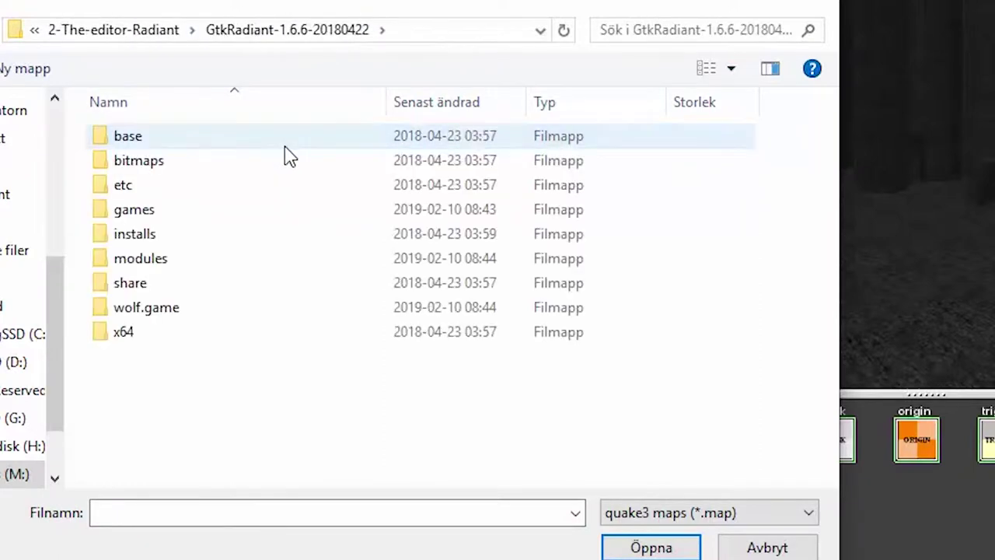
click(262, 237)
double_click(267, 237)
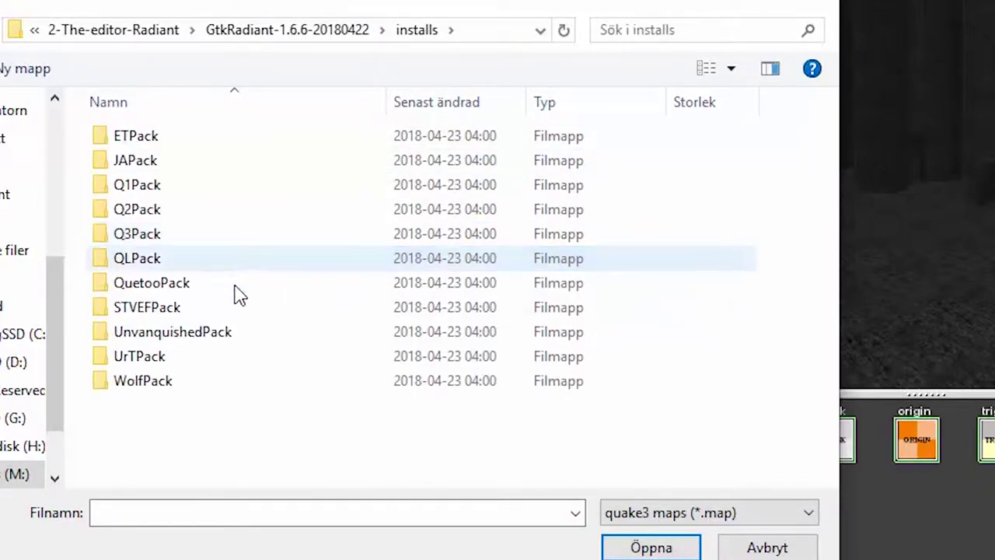
click(220, 382)
double_click(246, 388)
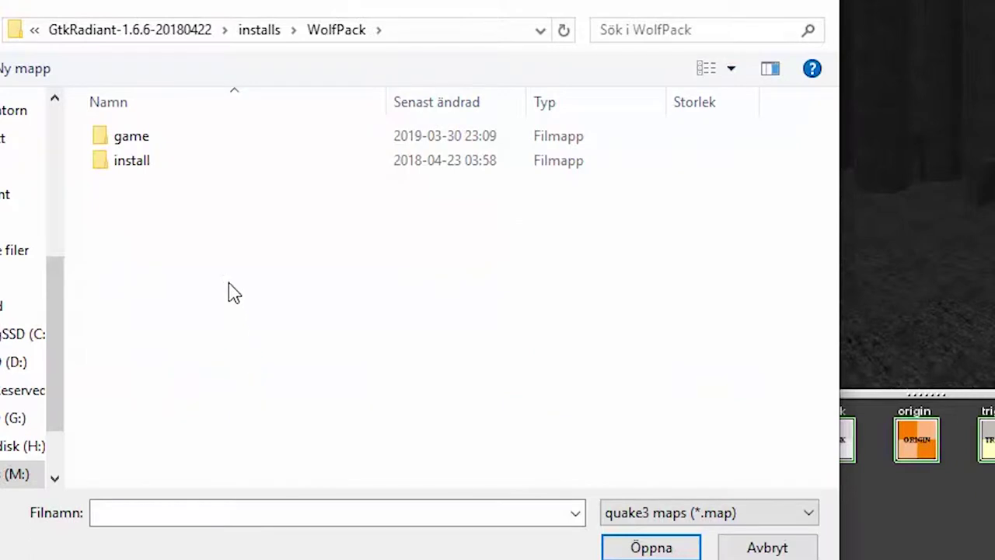
- Open the sample map escape2.map from WolfPack's install/main/maps folder
click(226, 172)
double_click(232, 171)
click(202, 144)
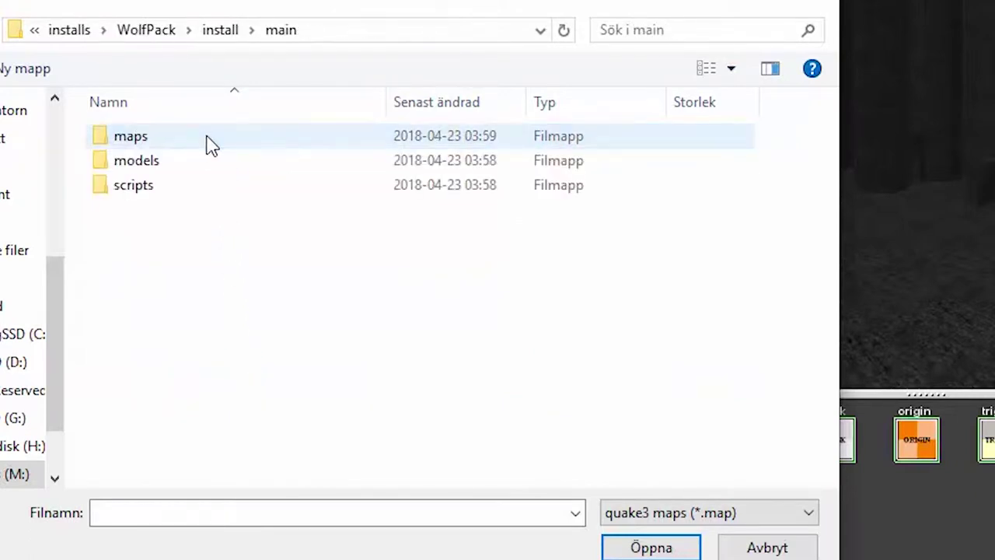
click(211, 146)
double_click(237, 147)
click(235, 173)
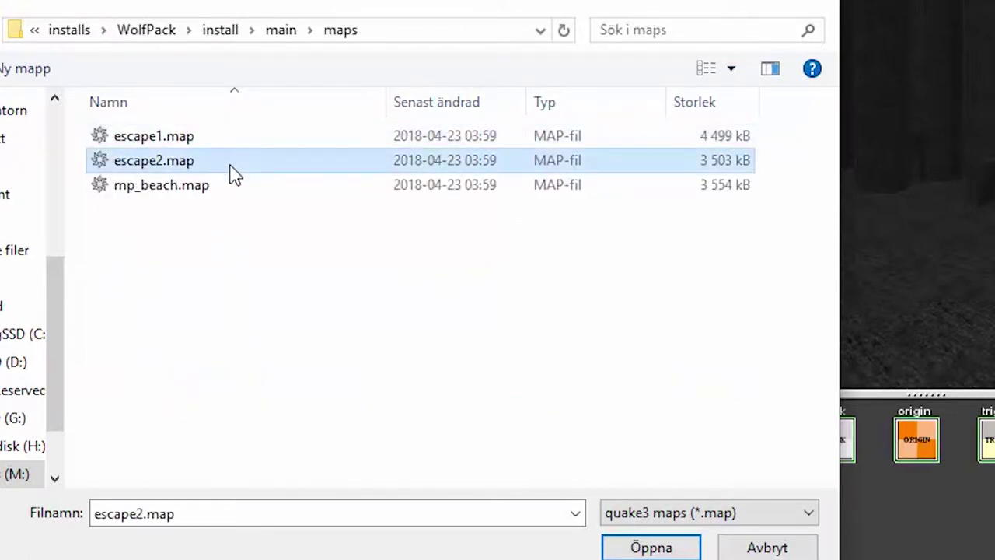
double_click(247, 173)
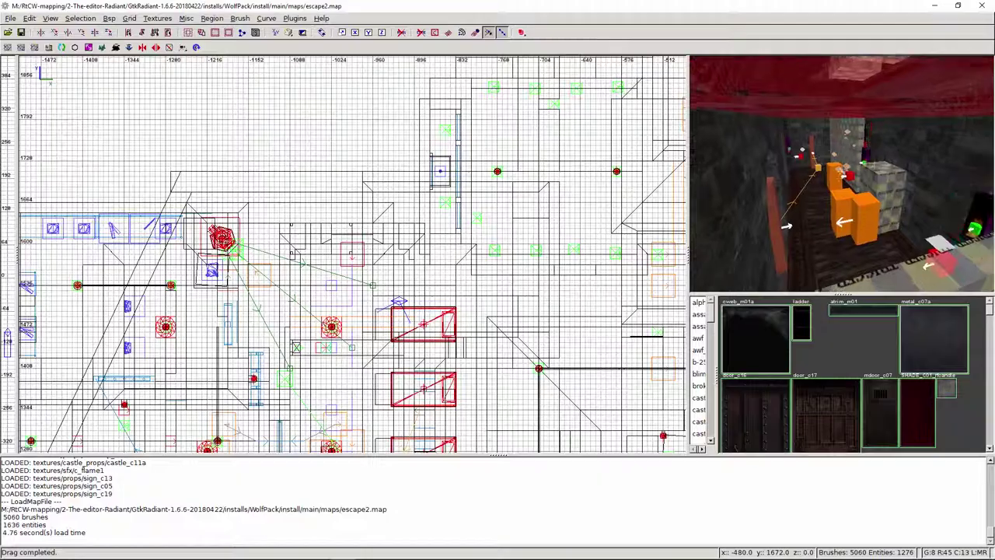
- Select the wall lamp on the stone wall together with its light entity in the camera view
key(Up)
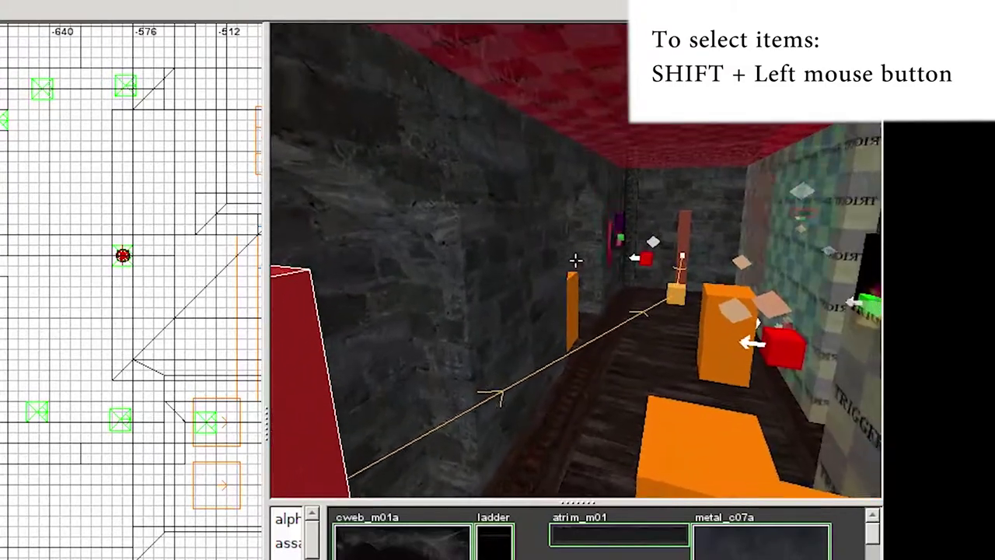
key(w)
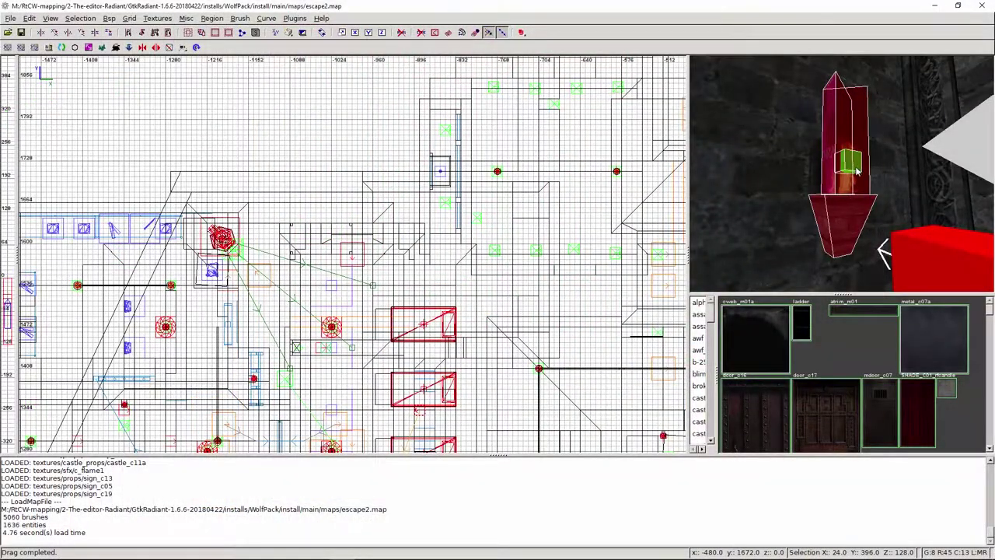
- Add the hanging ceiling lamp and its light entity to the selection
right_click(835, 194)
key(Up)
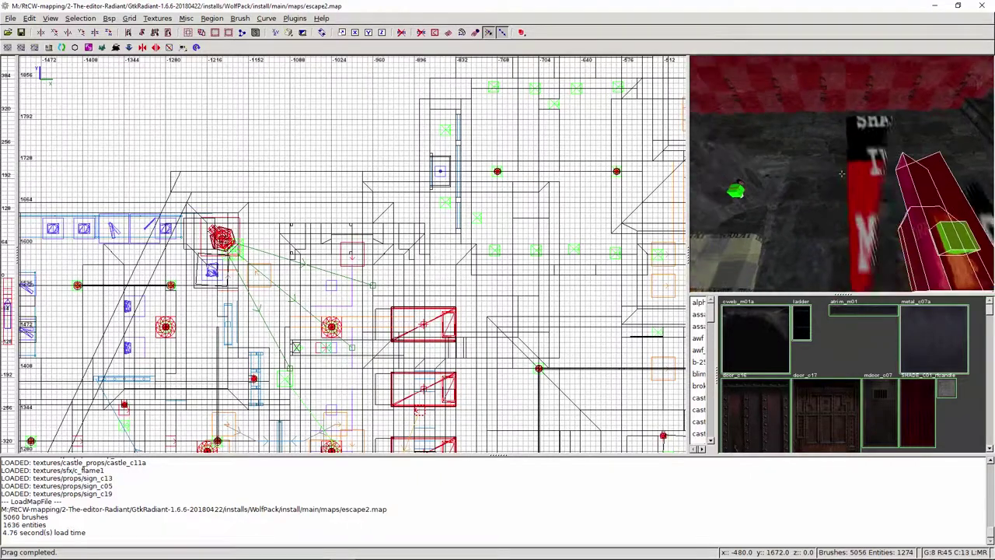
key(Up)
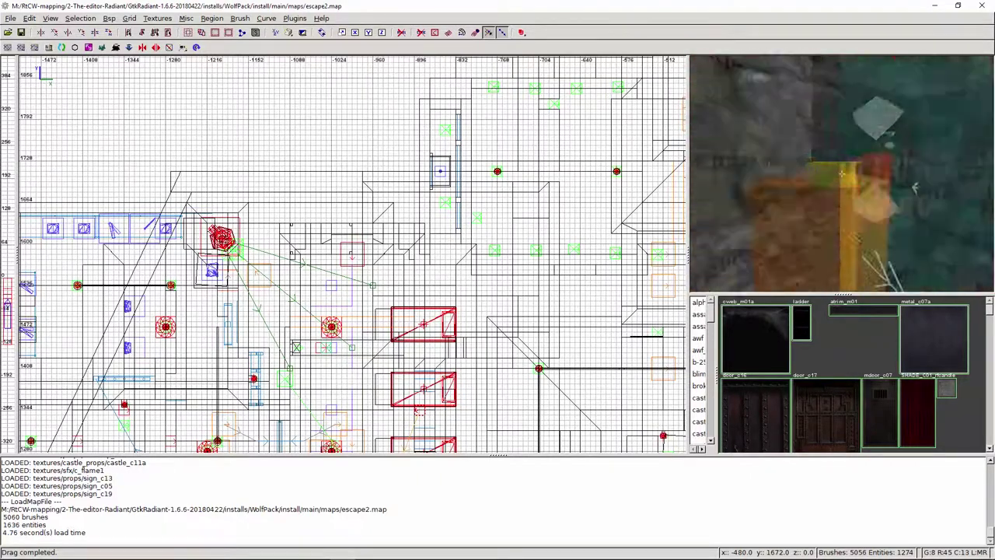
key(Up)
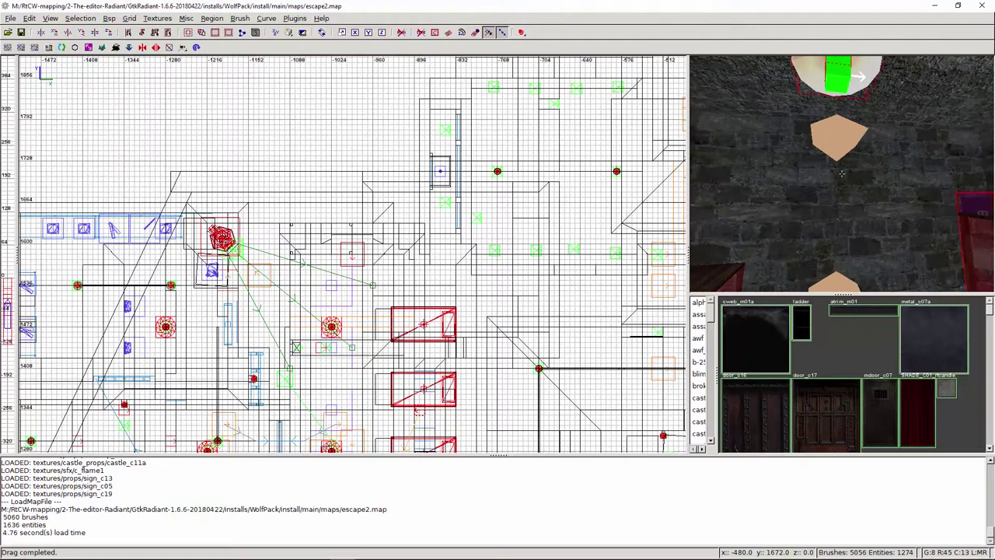
key(Down)
key(Up)
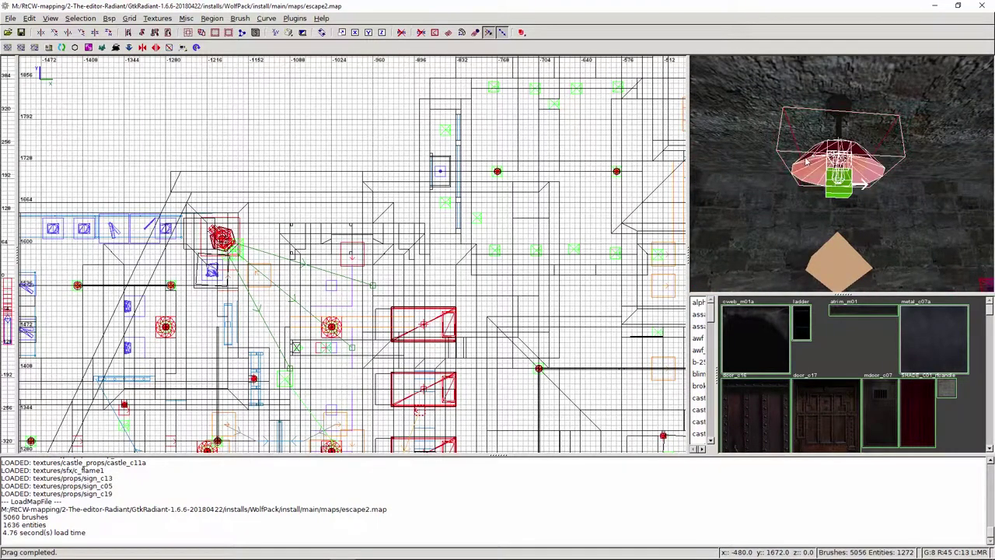
- Add the small dark box on the stone floor, beside the red transparent block, to the selection
right_click(844, 116)
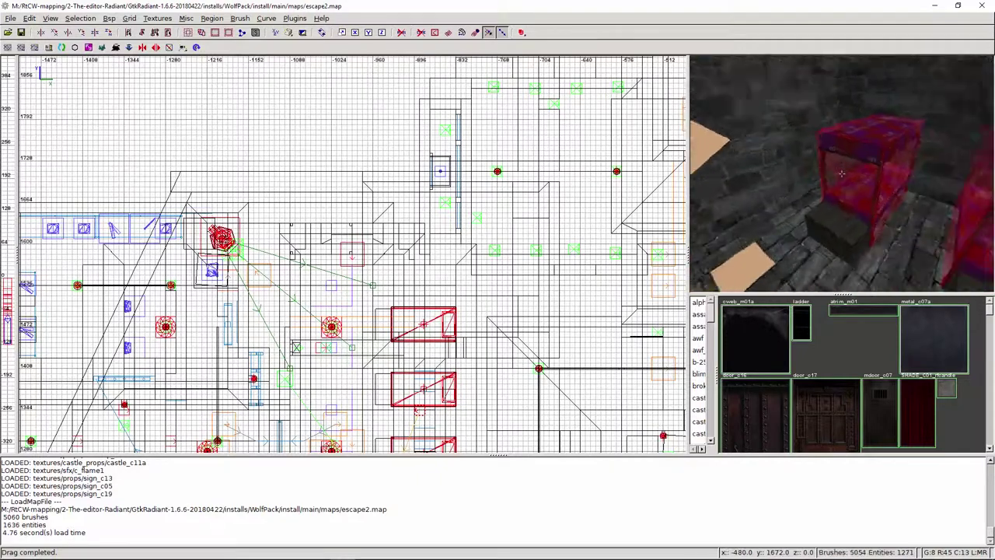
right_click(843, 175)
shift+click(850, 202)
right_click(850, 202)
key(Up)
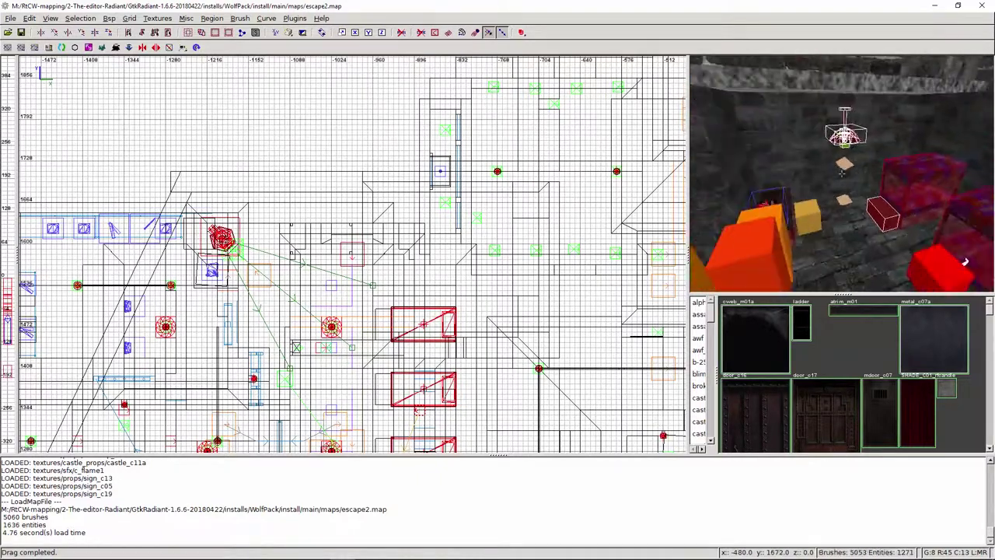
- Save the selected objects as a prefab named just-some-prefabs-1 in the 1-My-custom-maps/Romeo/z-prefabs folder
click(29, 18)
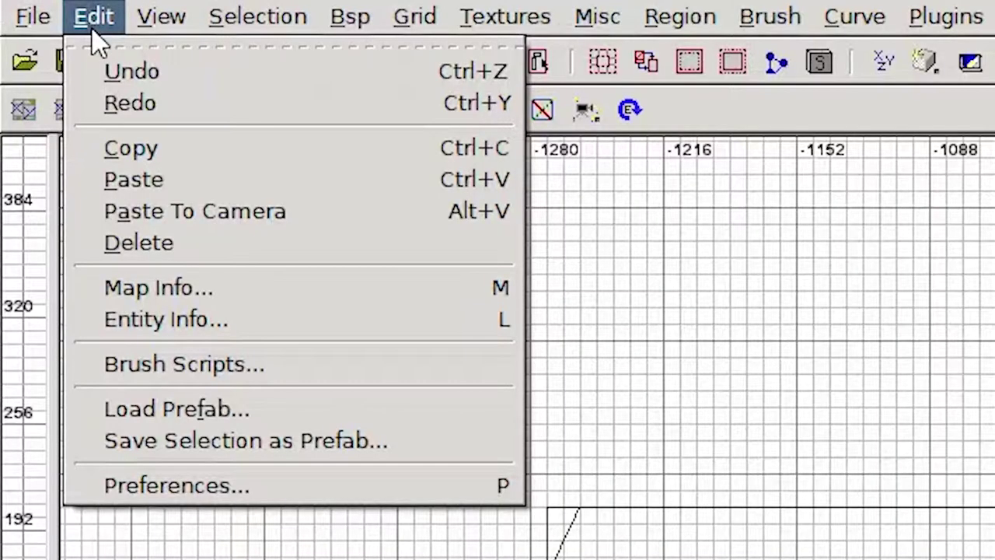
click(434, 454)
double_click(358, 124)
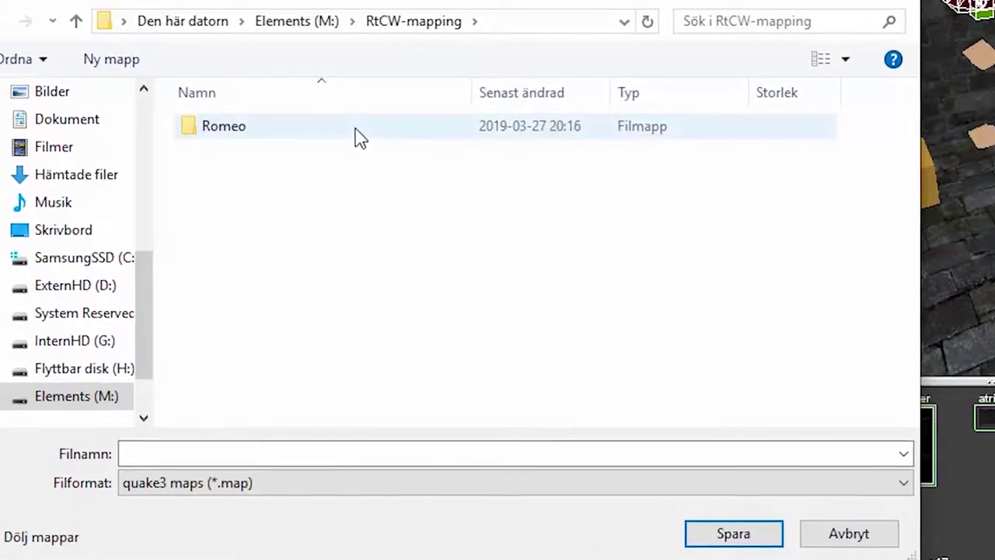
double_click(322, 132)
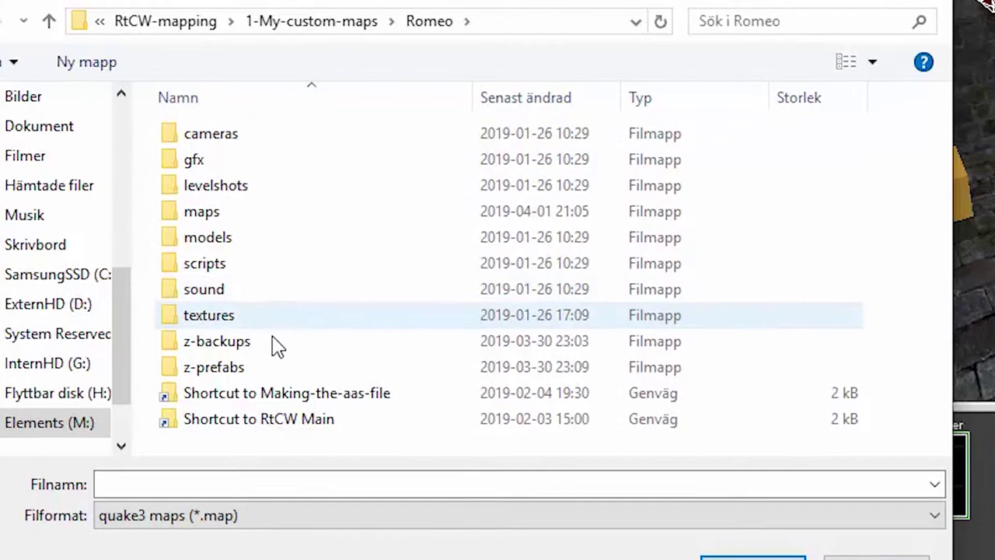
click(278, 358)
double_click(278, 372)
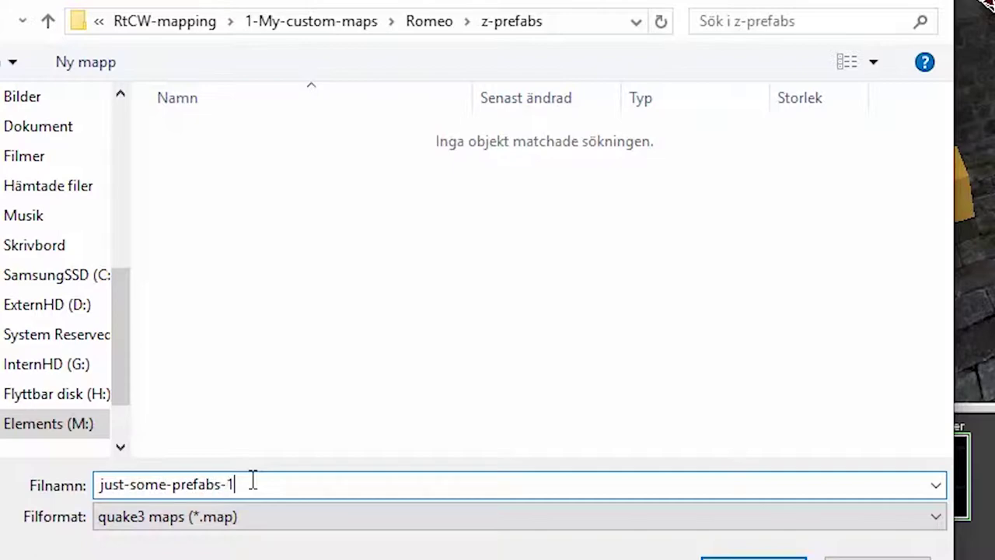
key(Return)
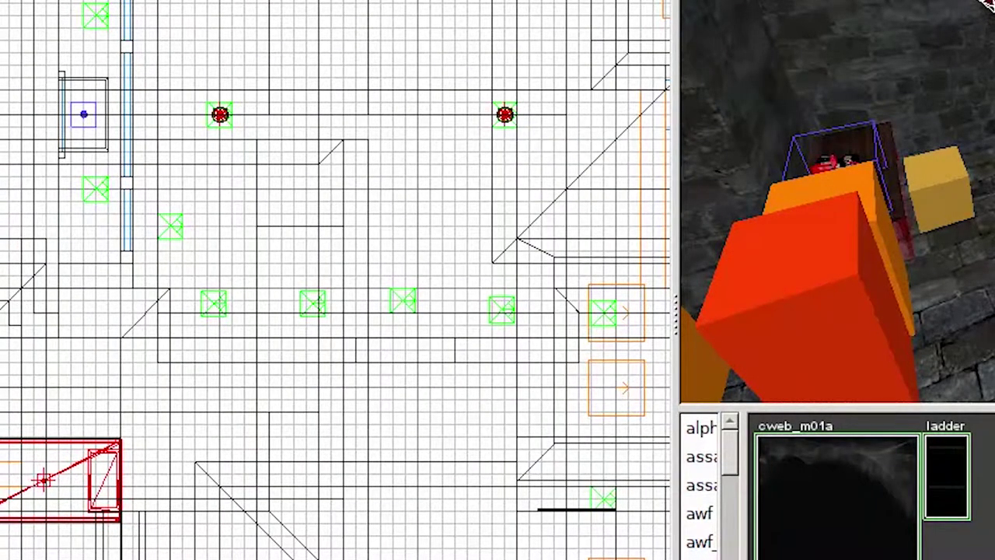
- Reopen romeo.map from the 1-My-custom-maps/Romeo/maps folder
key(alt+t)
key(Return)
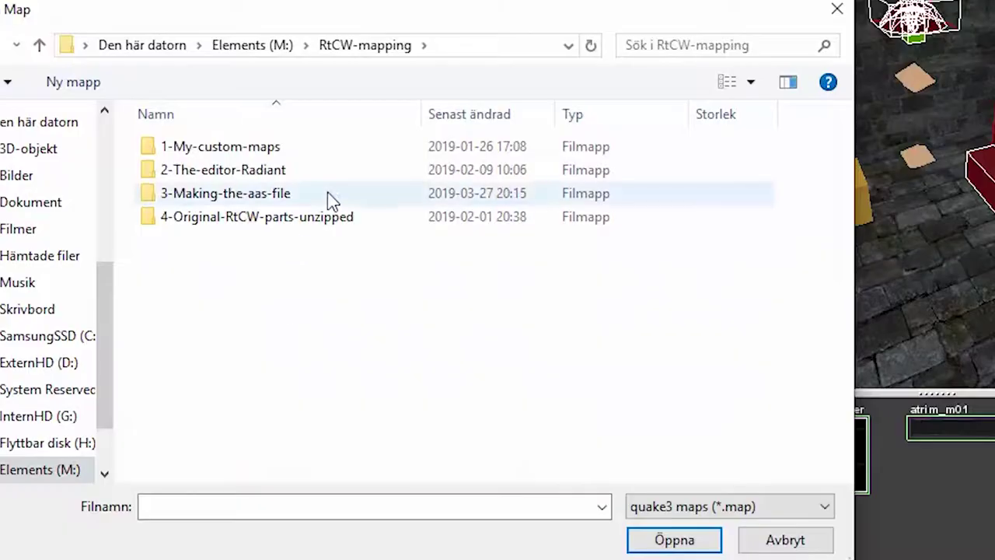
double_click(336, 148)
double_click(271, 147)
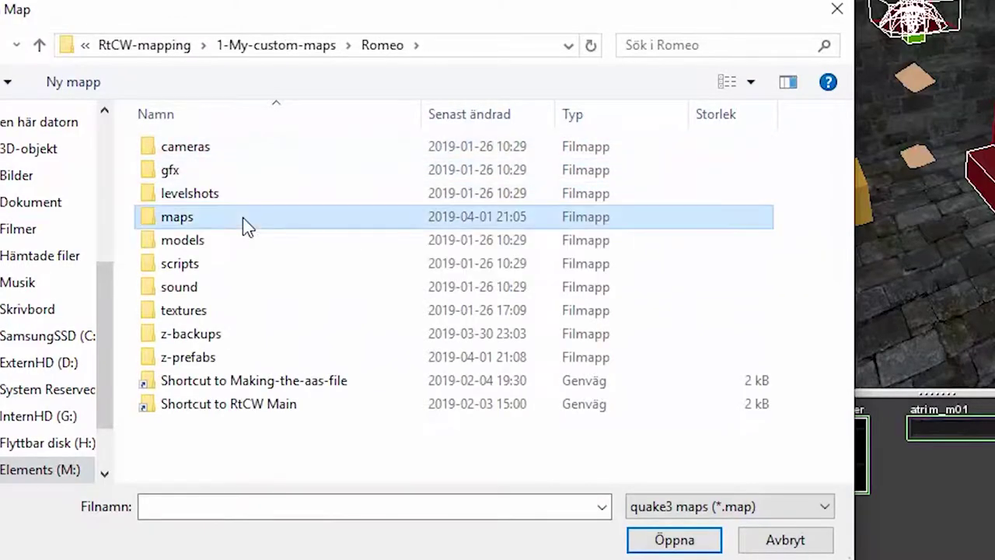
double_click(244, 216)
double_click(273, 150)
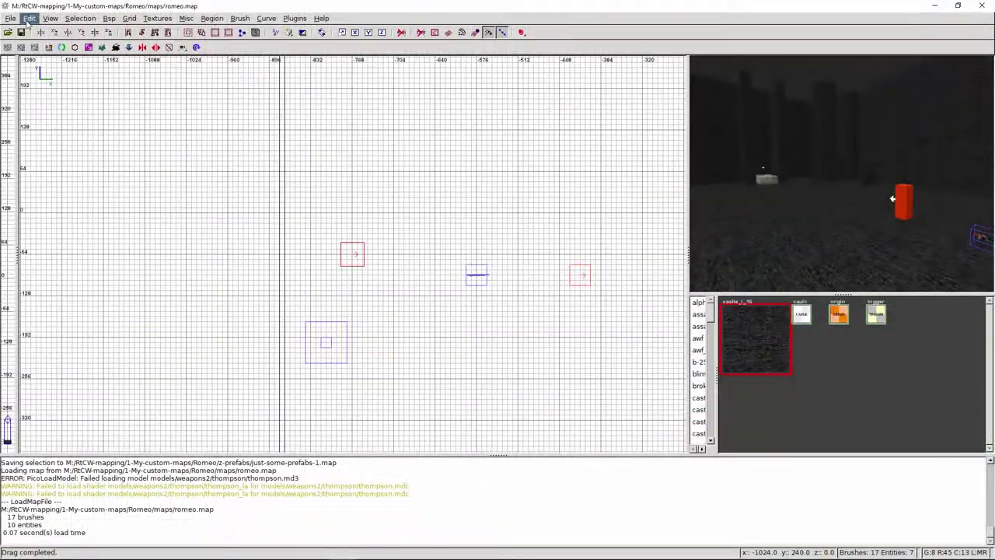
- Load the prefab just-some-prefabs-1.map from the Romeo/z-prefabs folder into the map
click(29, 19)
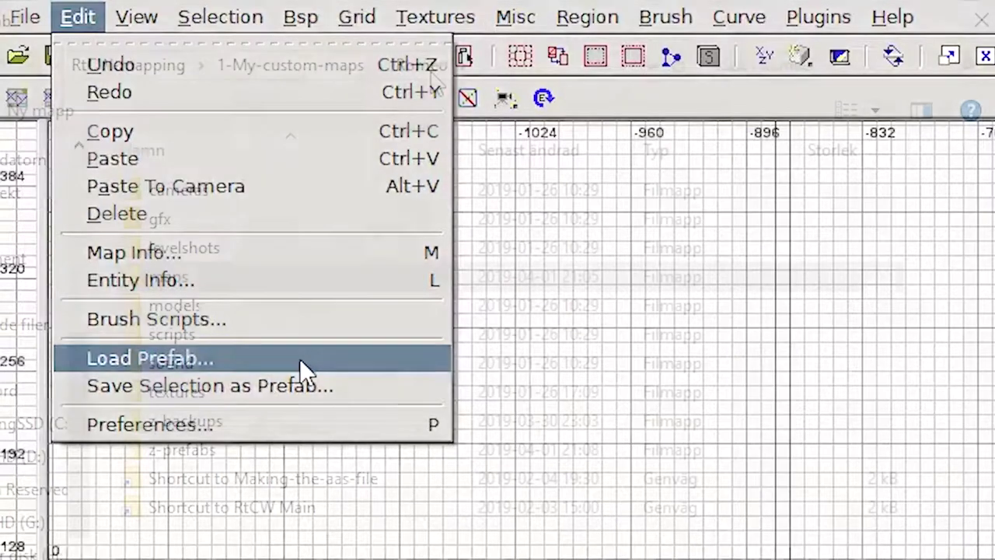
click(301, 360)
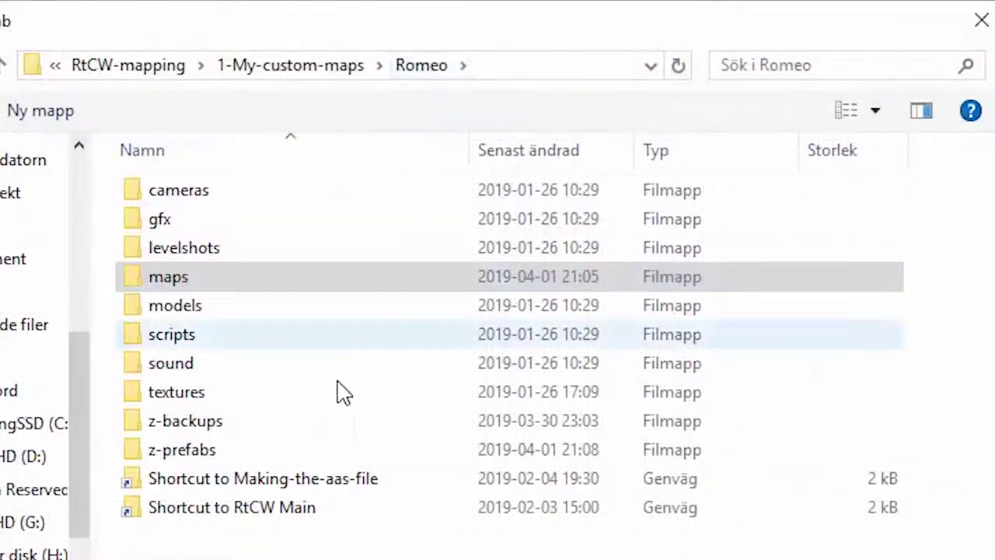
click(262, 451)
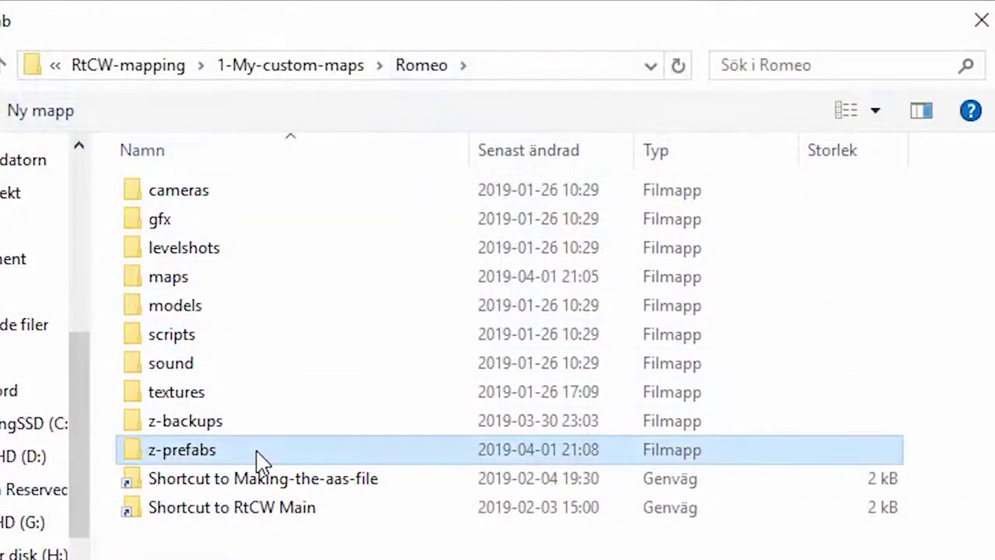
double_click(262, 451)
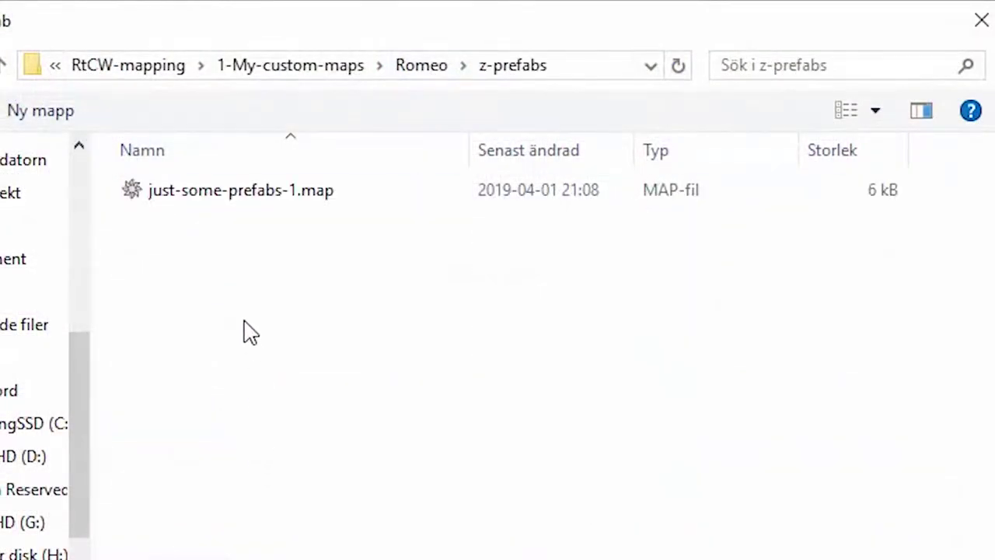
click(142, 198)
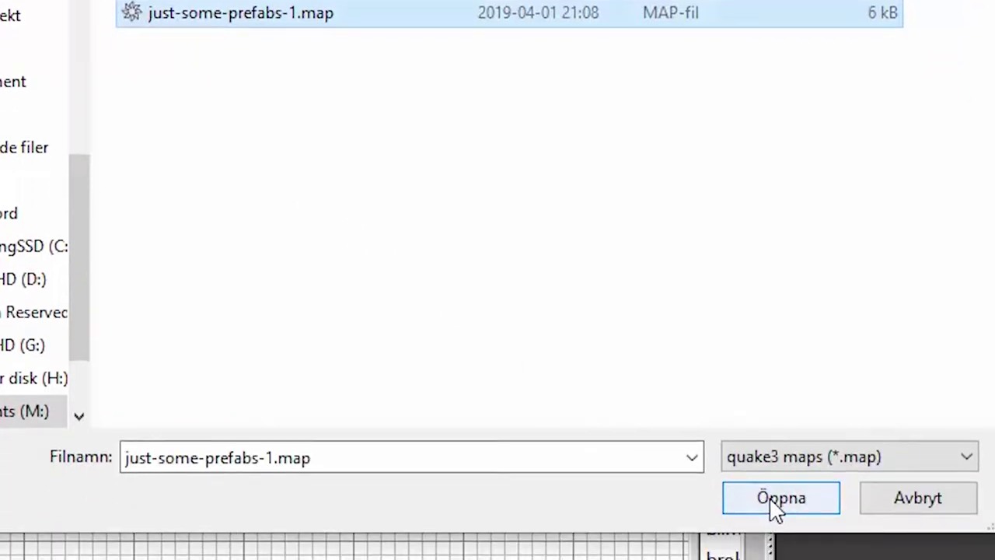
click(778, 499)
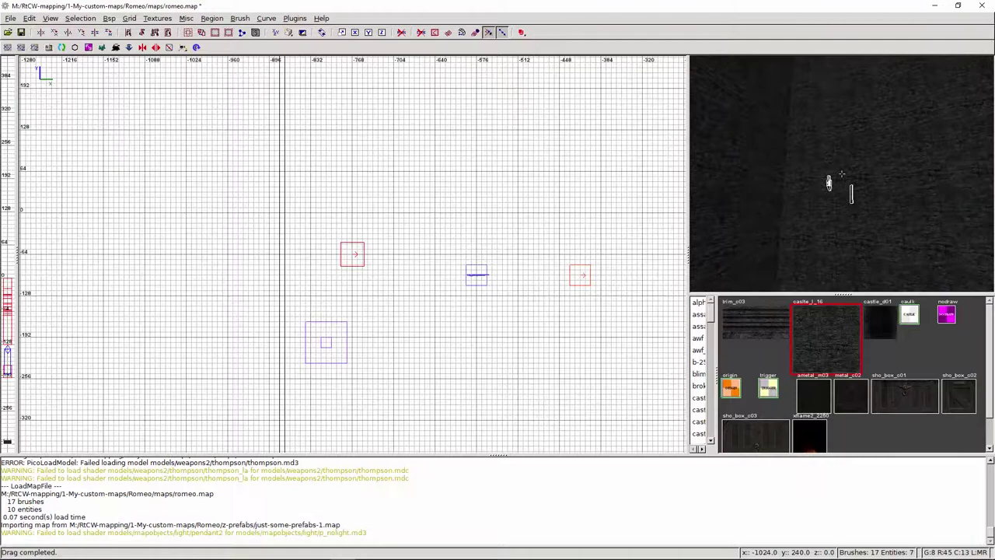
- Select the imported box on its own and move it into the room, near the angled block
key(Up)
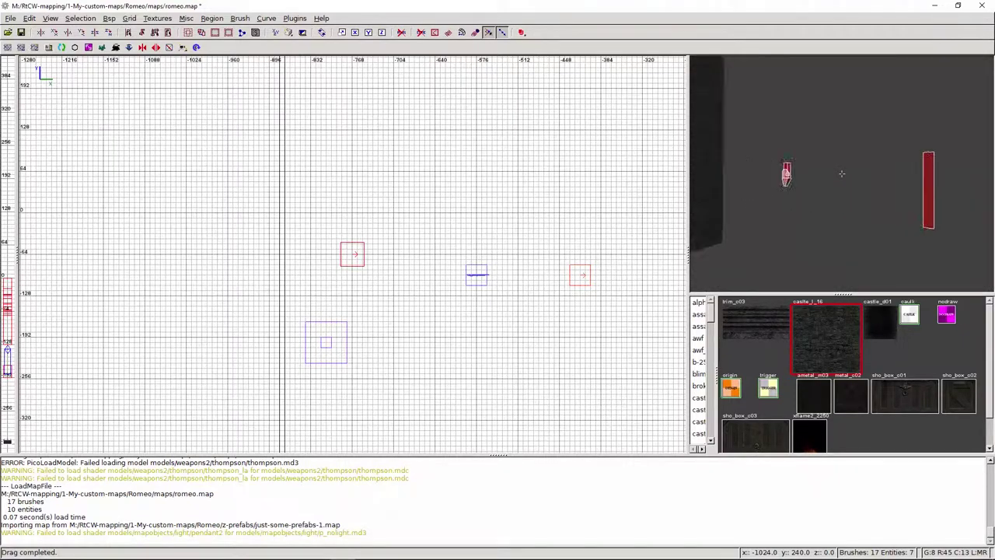
key(Right)
key(Up)
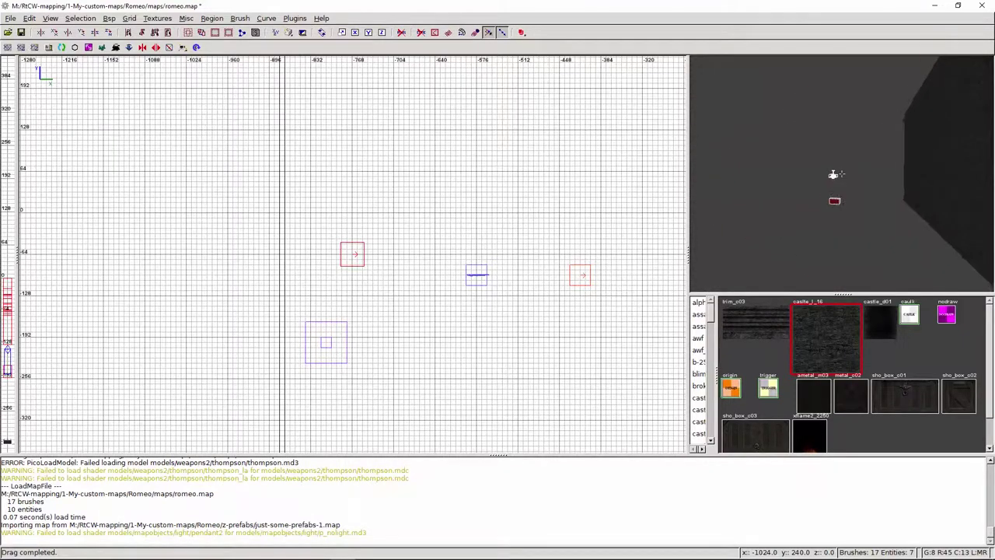
key(Left)
right_click(844, 183)
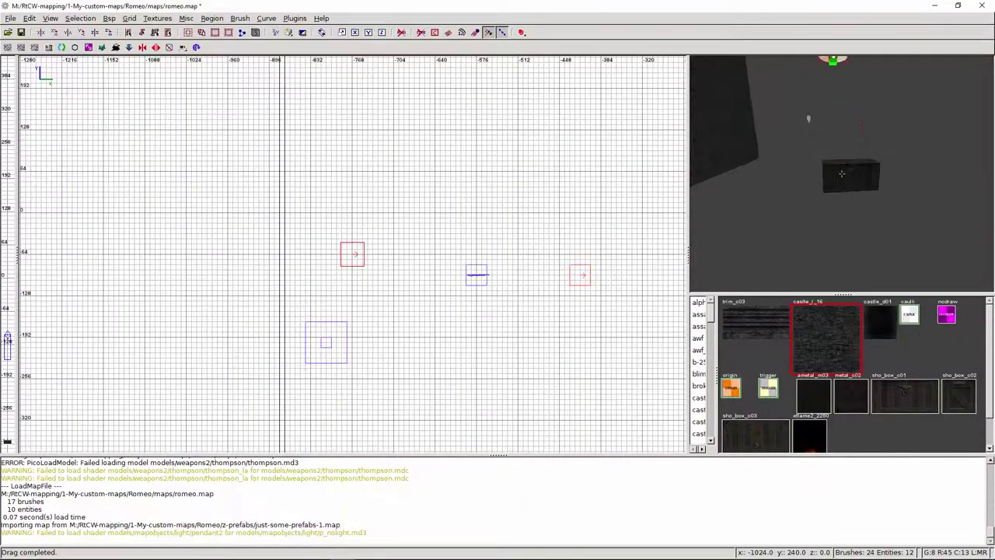
right_click(842, 183)
key(Up)
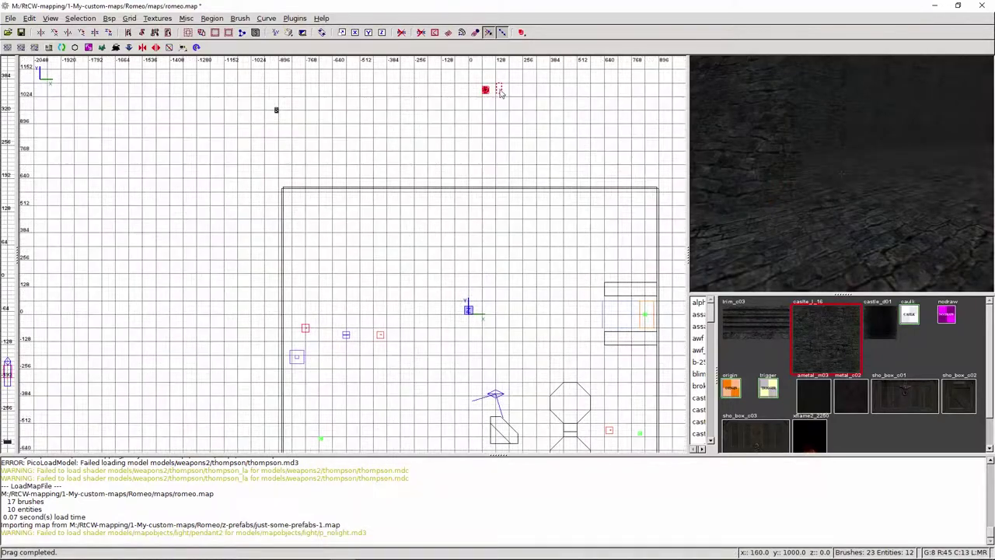
drag(502, 95, 517, 416)
- Adjust the box's position beside the angled block and lower it onto the room's floor
right_drag(517, 416, 600, 203)
scroll(571, 280, up, 3)
click(599, 203)
key(ctrl+Tab)
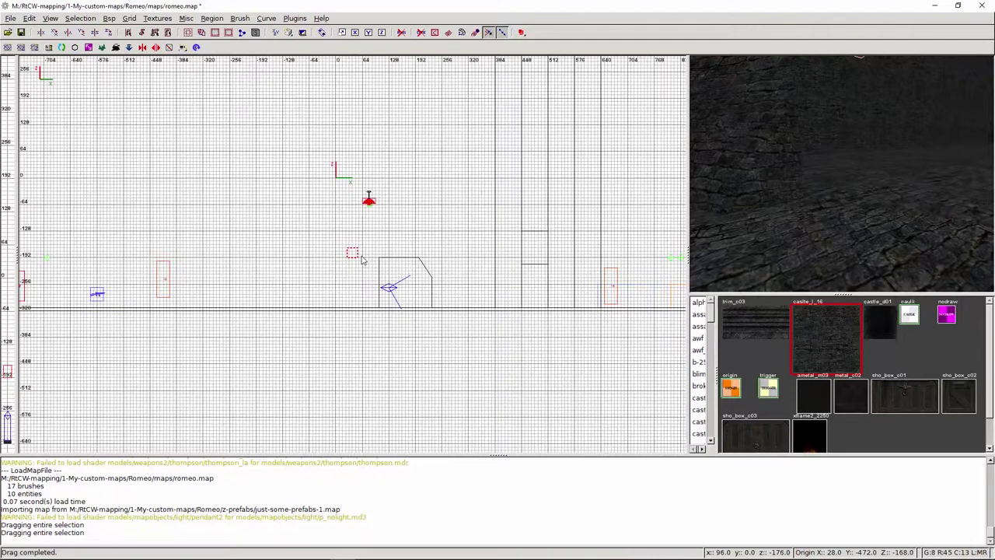
drag(361, 259, 360, 288)
- Draw a brush 192 by 184 units around the hanging lamp in top view and use it to select all the lamp's parts
right_click(847, 247)
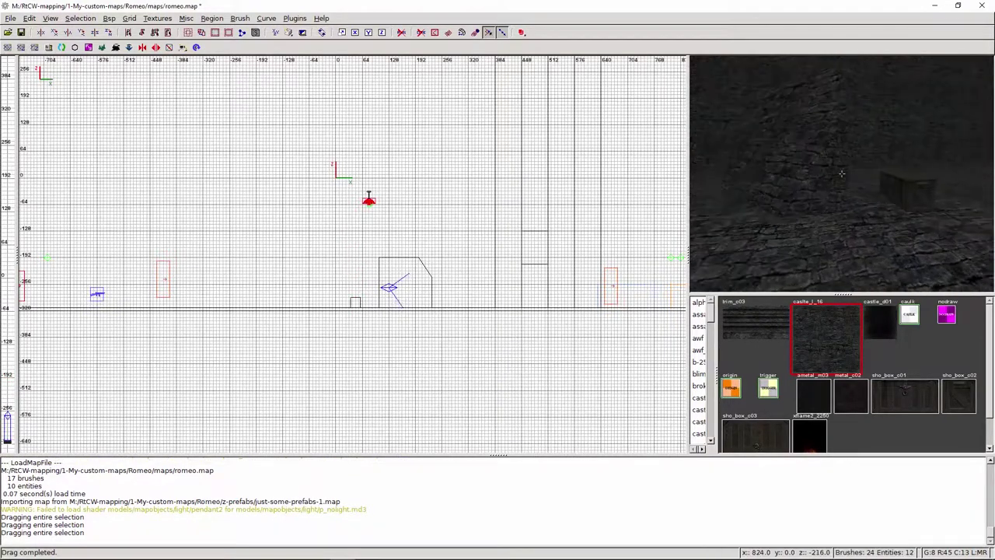
key(Down)
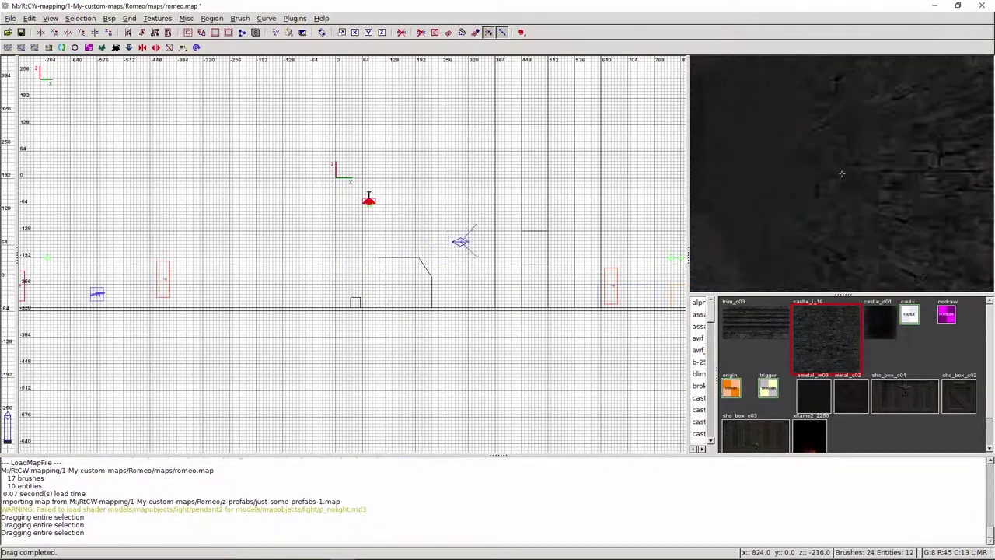
key(Up)
key(Down)
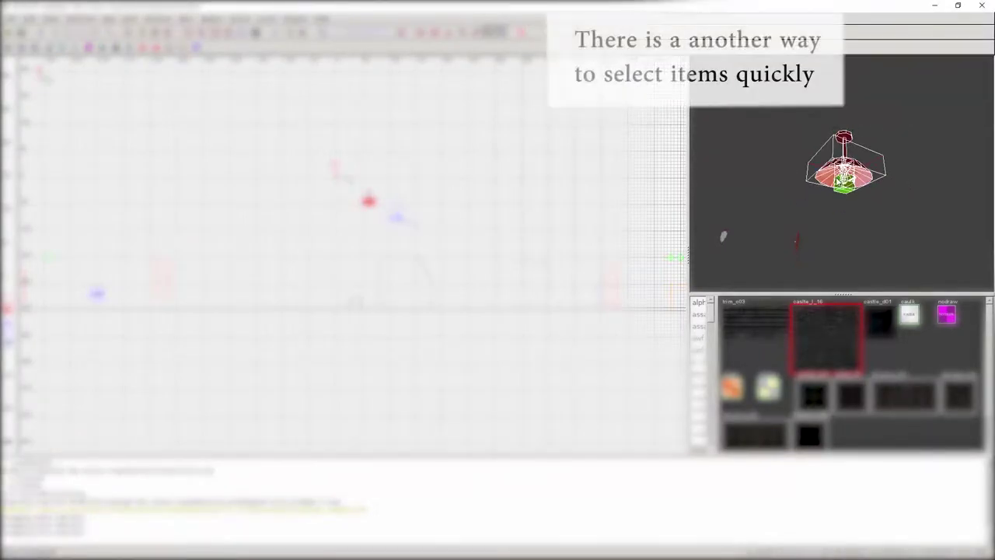
key(Escape)
right_drag(498, 216, 678, 252)
scroll(519, 218, up, 2)
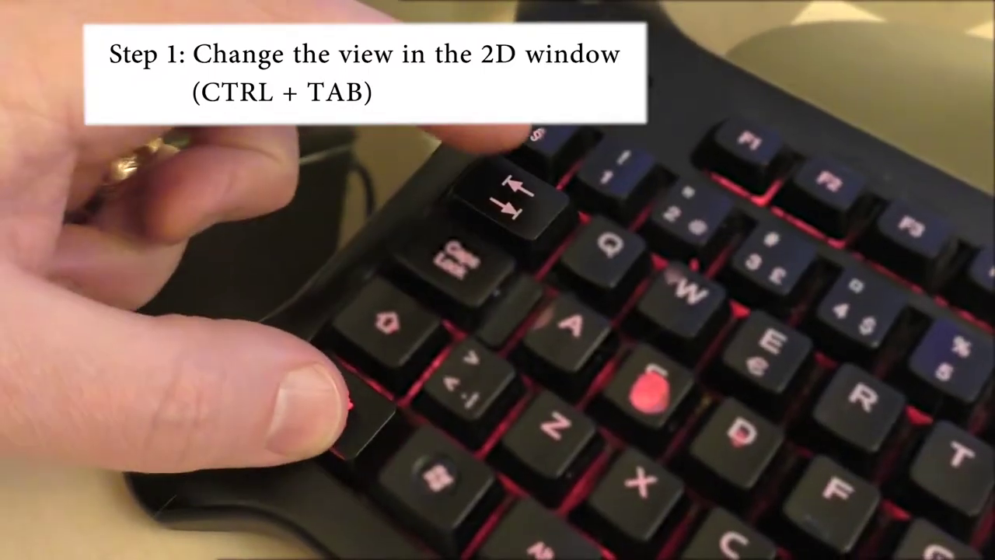
key(ctrl+Tab)
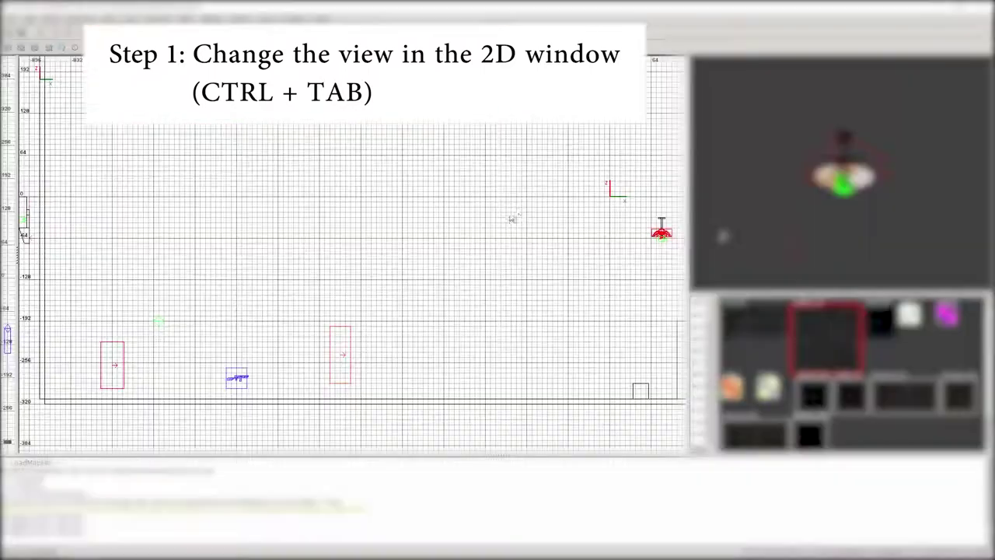
key(ctrl+Tab)
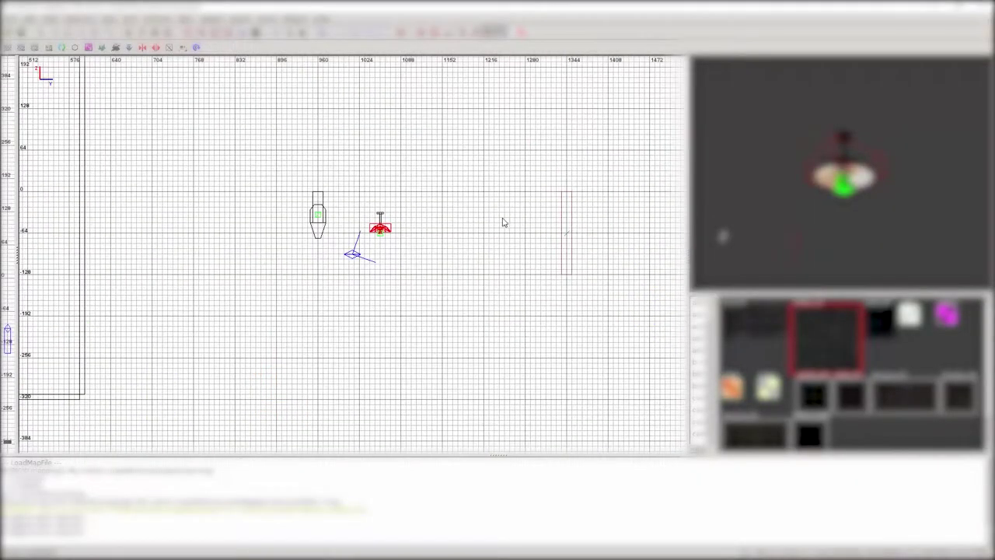
key(ctrl+Tab)
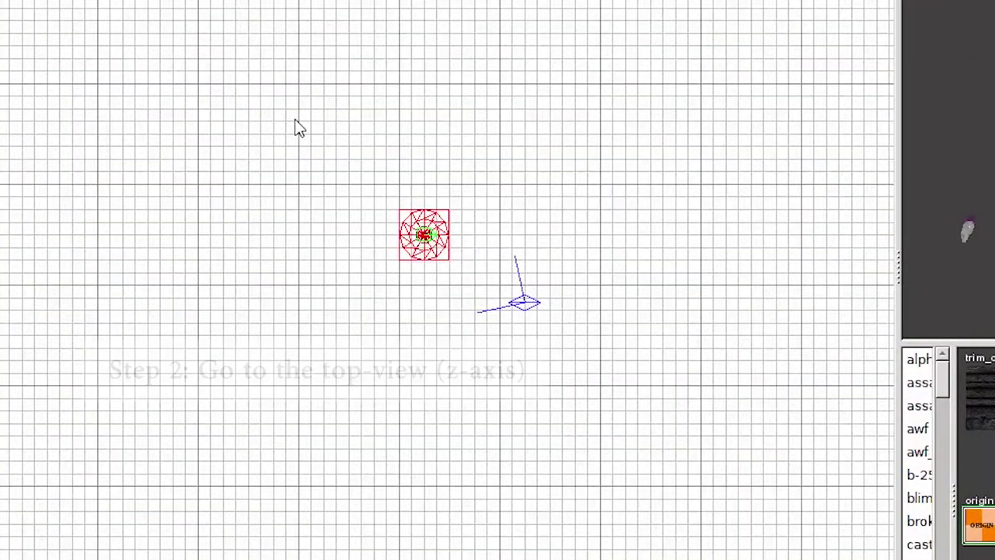
mouse_move(295, 119)
mouse_down()
mouse_move(418, 211)
mouse_move(530, 323)
mouse_up()
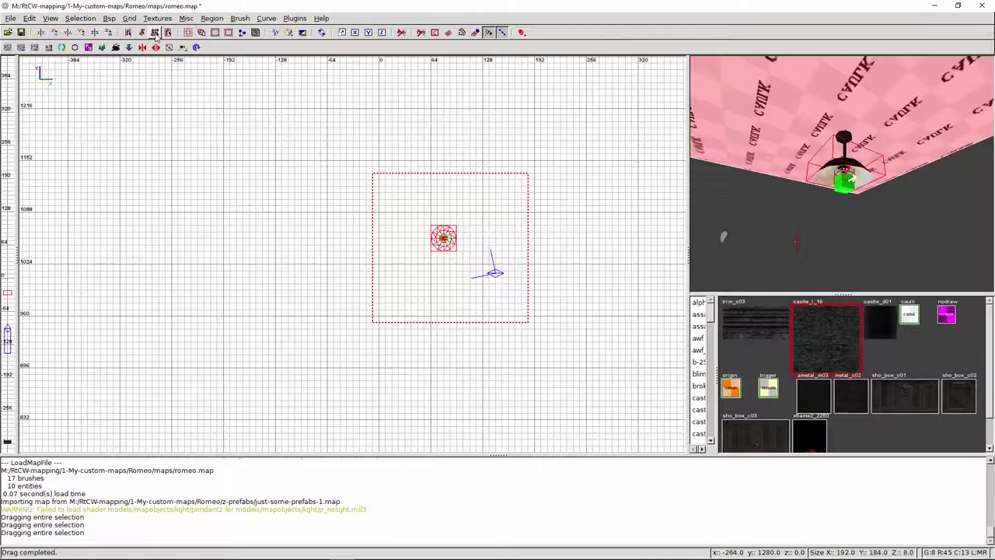
click(350, 179)
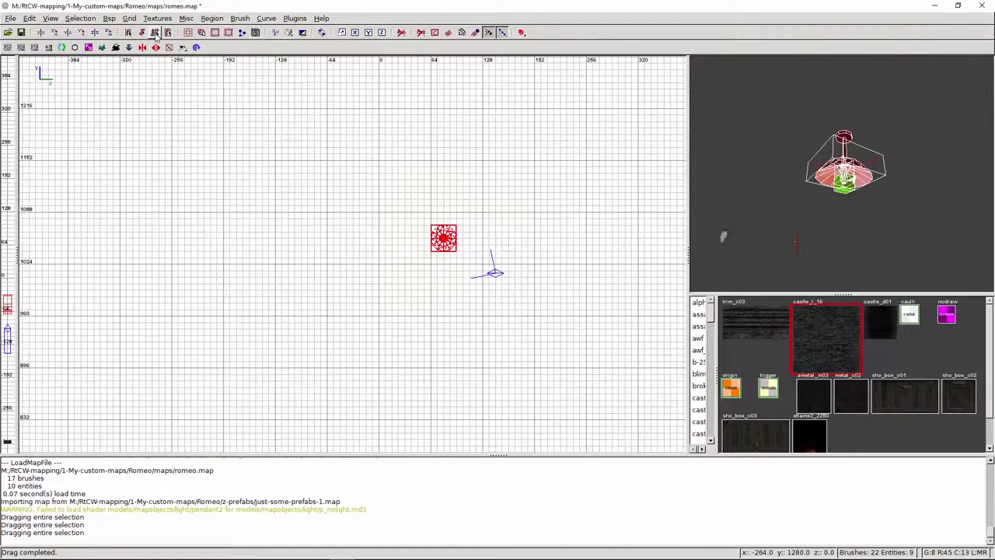
- Move the selected hanging lamp and its light into the passage between the two walls at the room's east side
scroll(549, 279, down, 5)
right_drag(550, 280, 630, 119)
drag(462, 92, 539, 322)
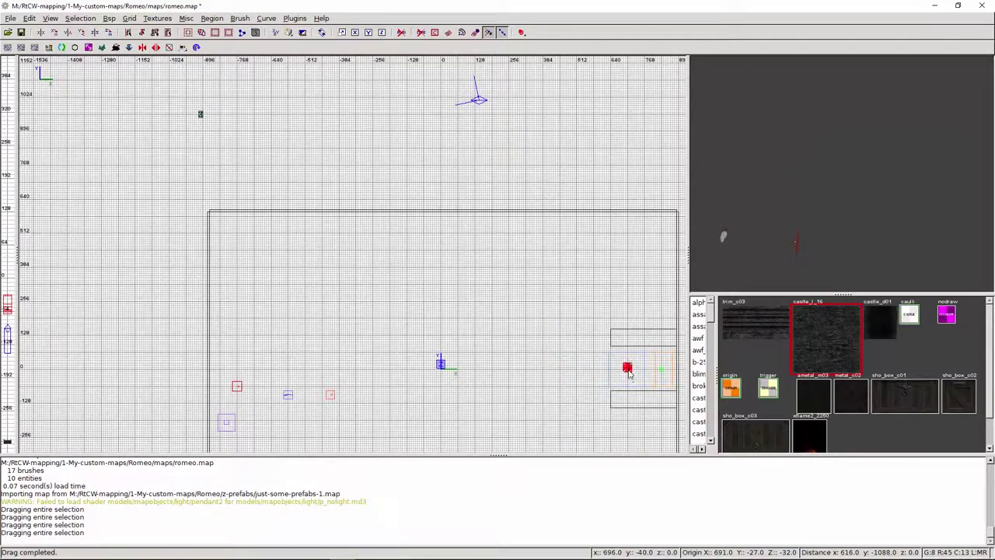
drag(475, 99, 539, 373)
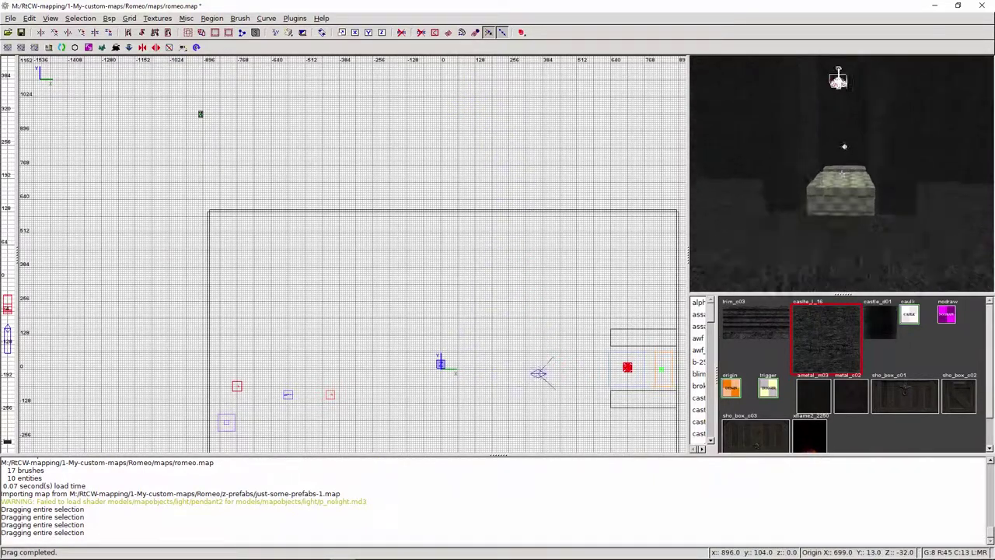
key(Up)
right_click(842, 174)
right_drag(596, 251, 566, 154)
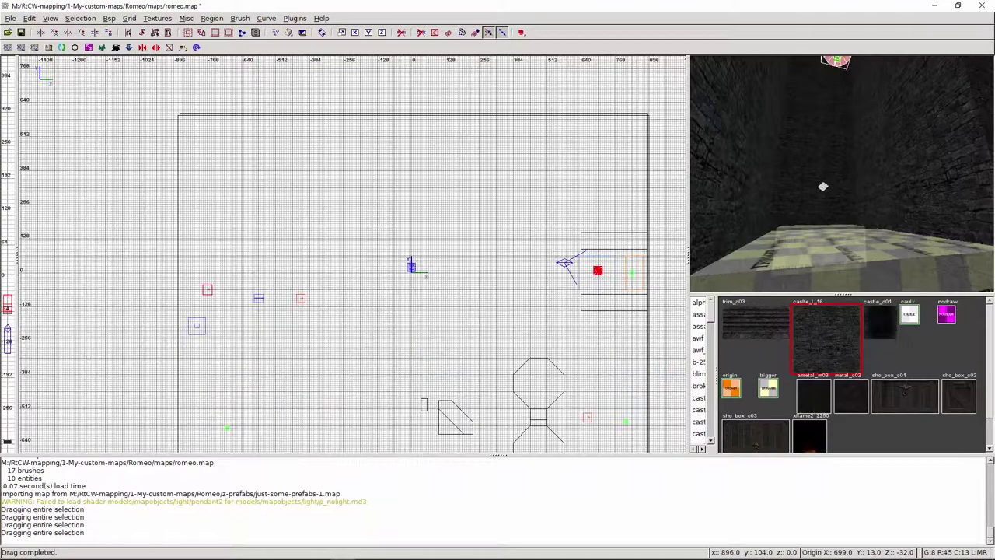
- Lower the lamp in front view until it hangs inside the passage above the trigger brushes
key(ctrl+Tab)
scroll(520, 302, up, 3)
mouse_move(520, 302)
right_down()
mouse_move(587, 244)
mouse_move(513, 319)
right_up()
scroll(508, 300, up, 2)
drag(463, 195, 463, 217)
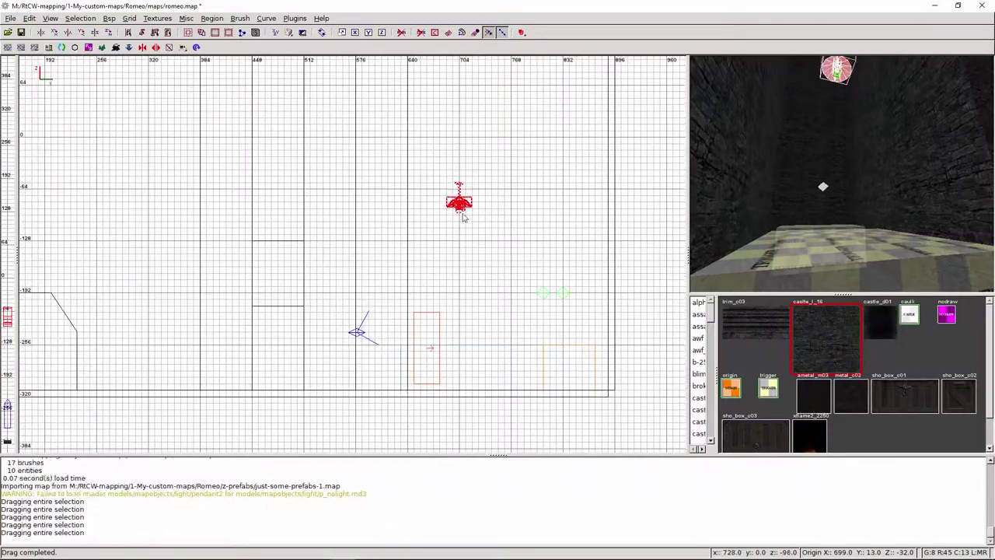
drag(461, 277, 462, 285)
- Centre the lamp between the two passage walls in top view, at y = 0
key(ctrl+Tab)
right_drag(467, 286, 520, 290)
scroll(470, 286, up, 2)
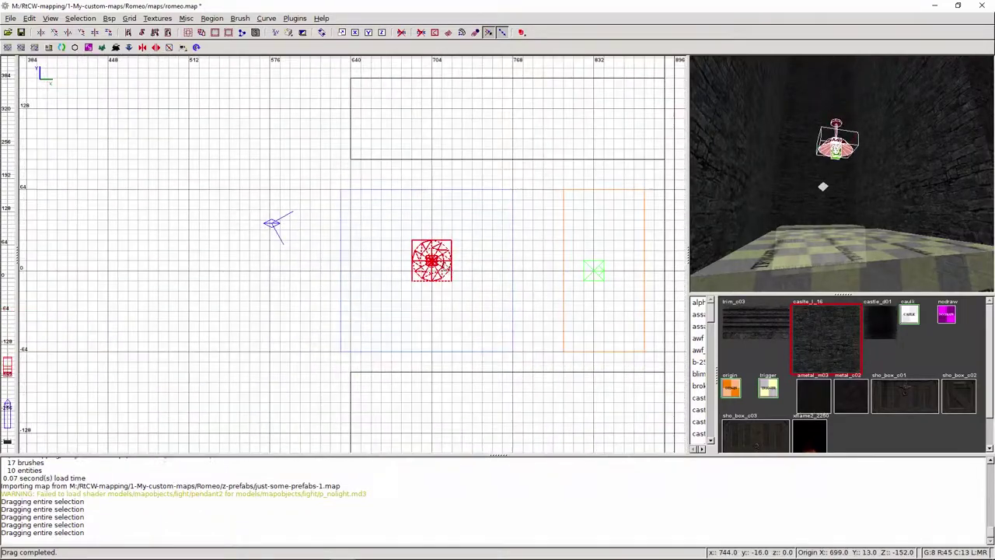
drag(442, 260, 443, 271)
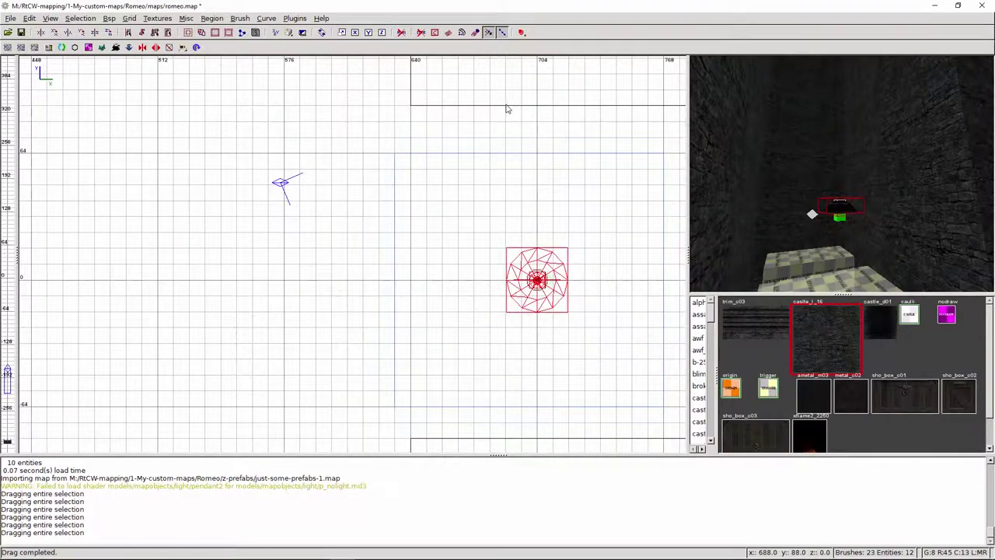
- Shape a beam brush about 8 units thick directly above the lamp, spanning the passage from wall to wall
key(ctrl+Tab)
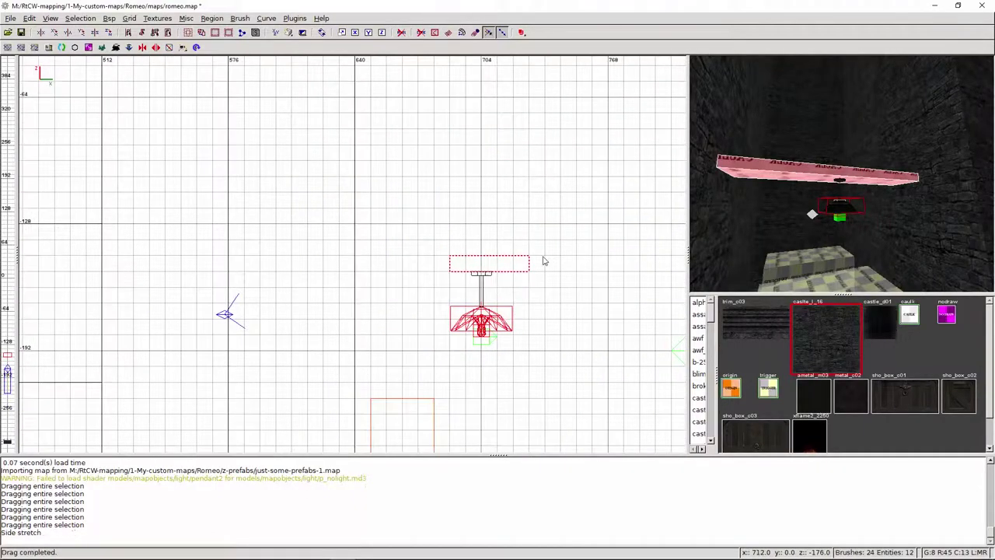
drag(433, 256, 449, 259)
key(ctrl+Tab)
scroll(453, 289, down, 3)
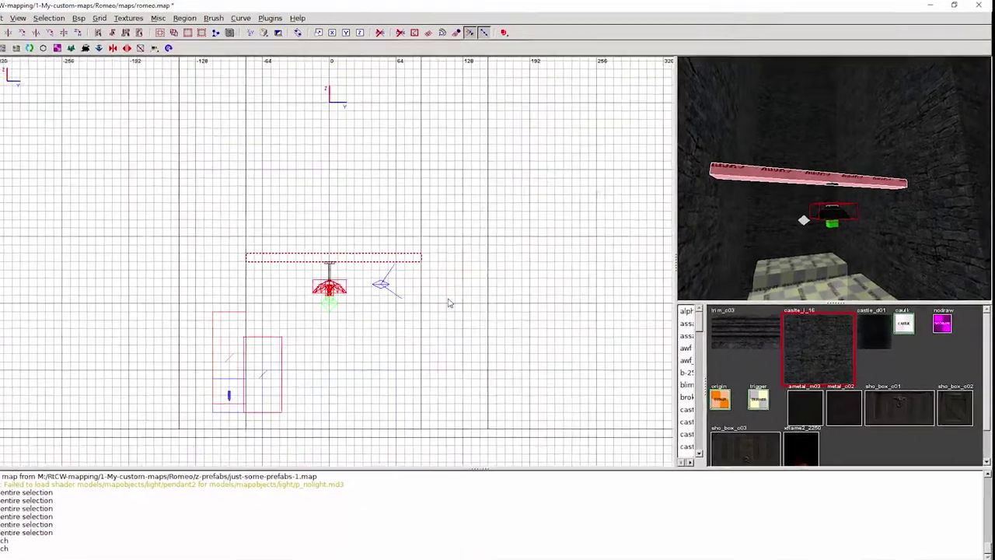
- Apply the trim_c03 texture to the beam alone and clear the selection
shift+click(721, 199)
shift+click(670, 228)
shift+click(914, 228)
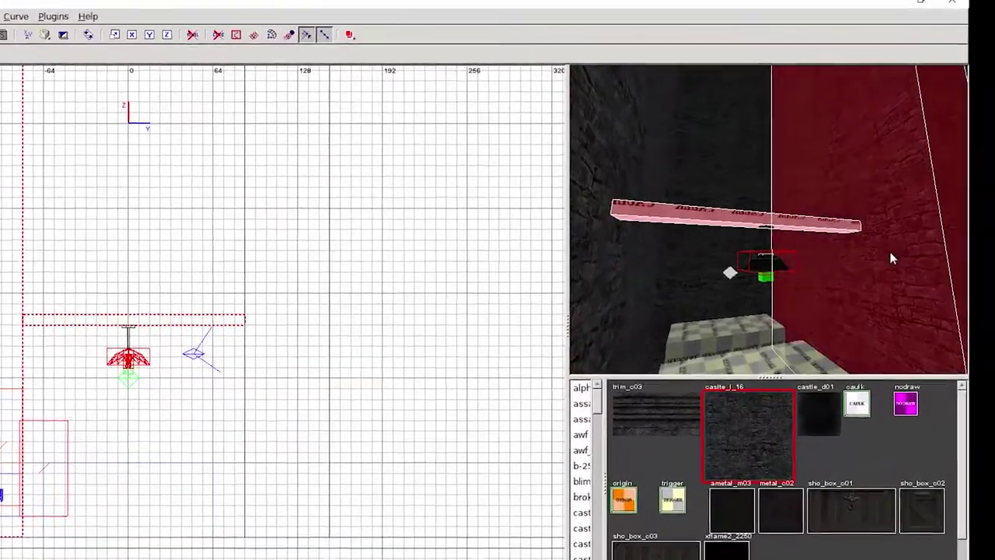
shift+click(912, 228)
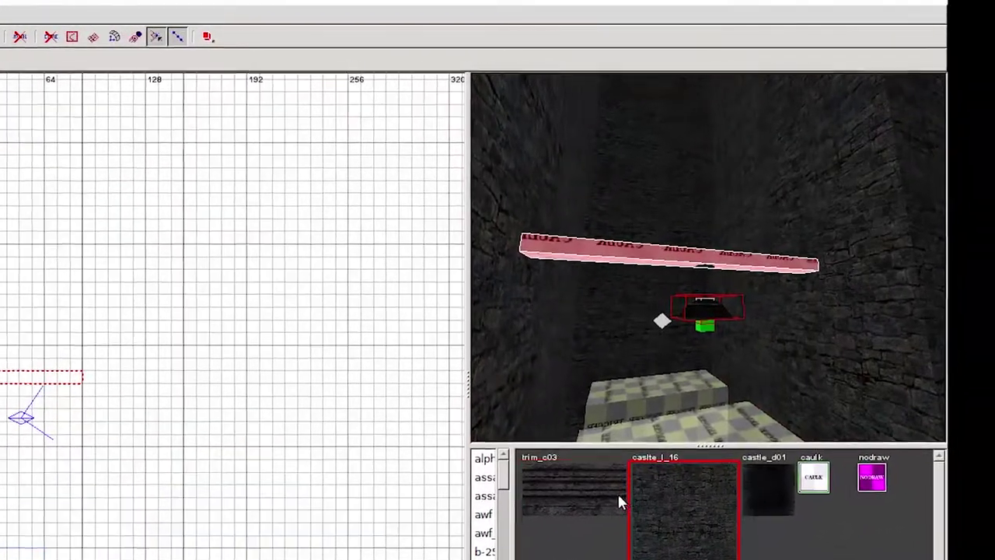
click(636, 472)
key(Escape)
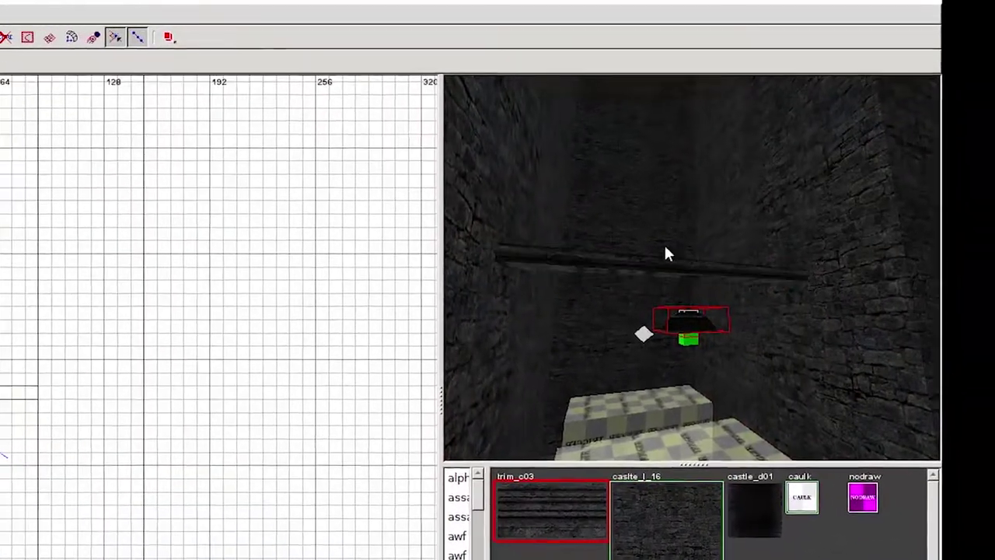
- Select the beam above the lamp and make it a detail brush
shift+click(660, 239)
right_click(356, 169)
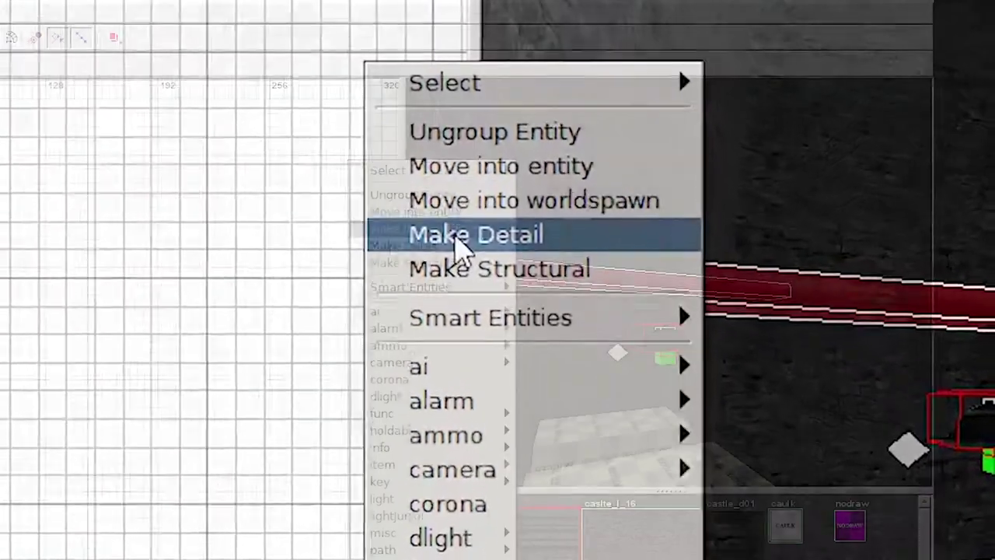
click(447, 217)
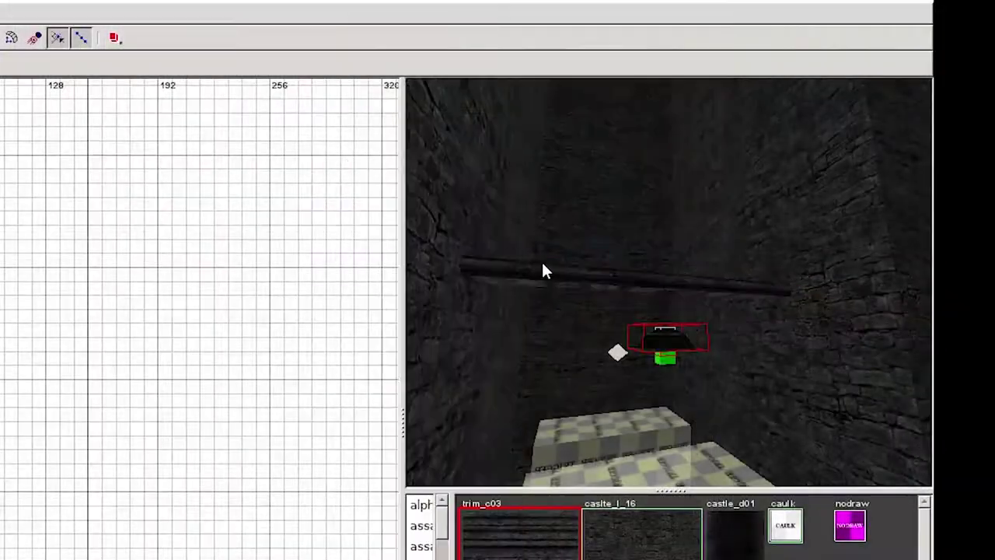
- Rotate the trim_c03 texture on the beam's front face to 90 degrees in the Surface Inspector and close the inspector
right_click(670, 282)
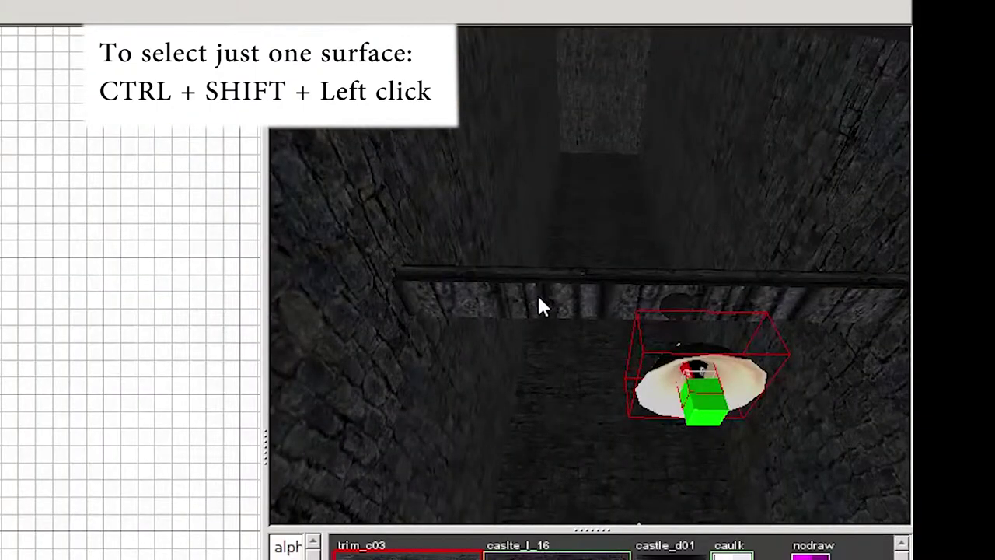
ctrl+shift+click(538, 301)
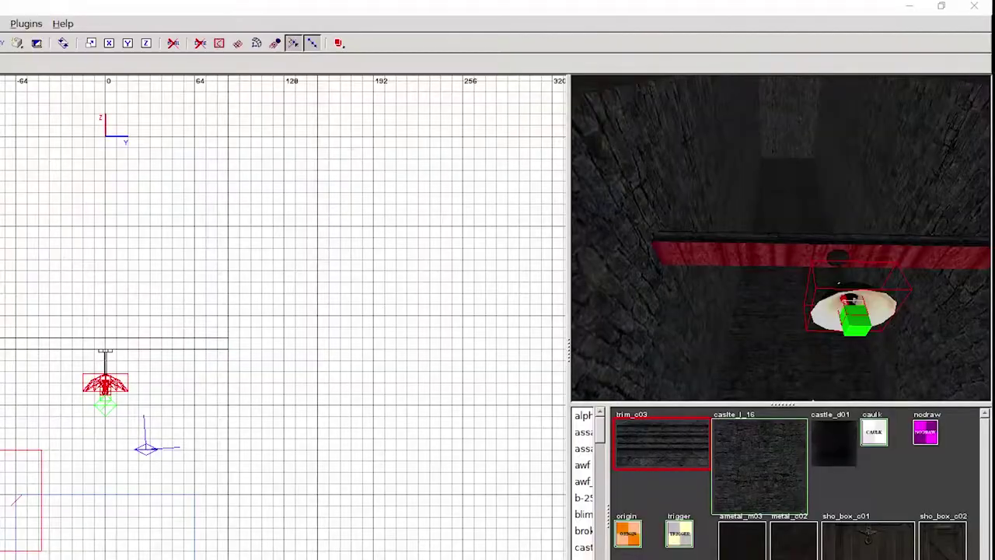
key(s)
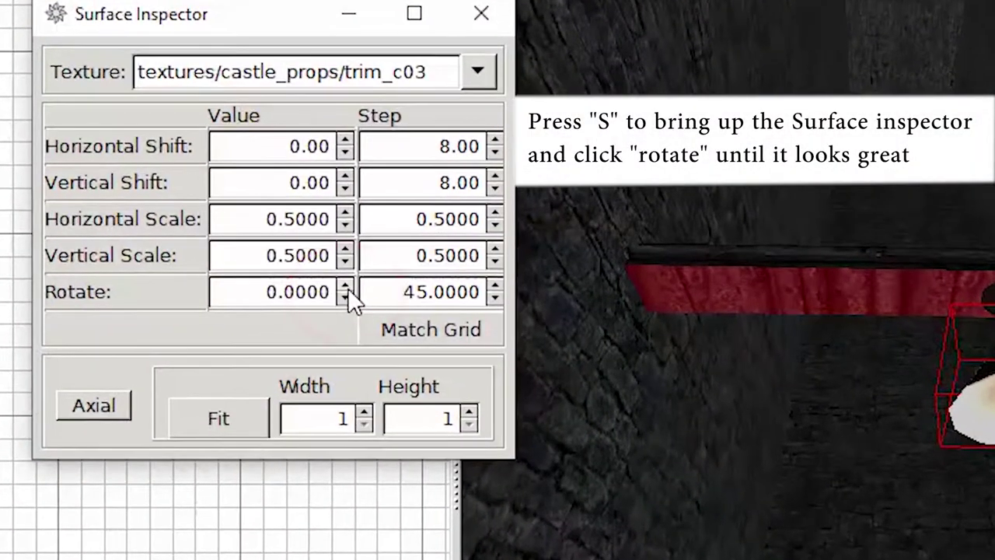
click(414, 275)
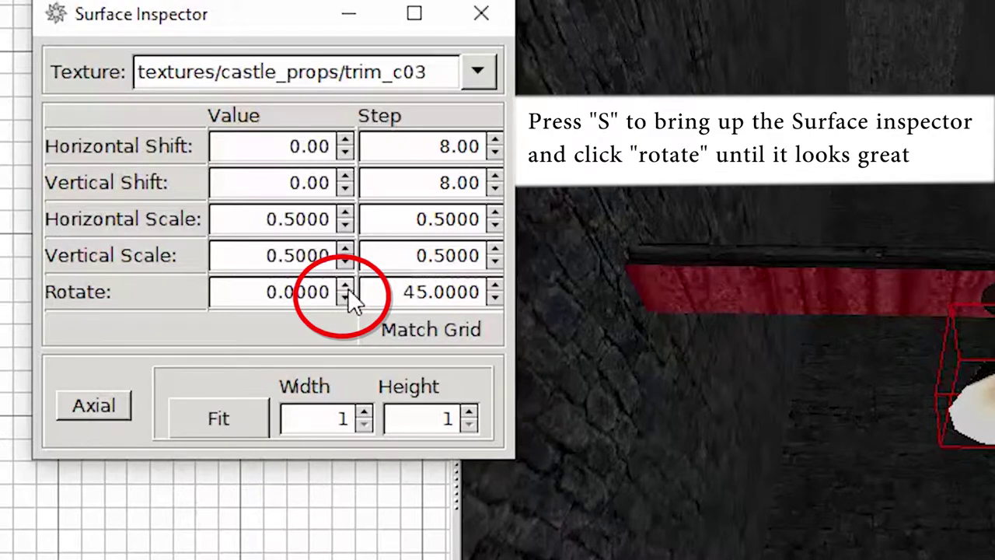
click(348, 287)
click(348, 286)
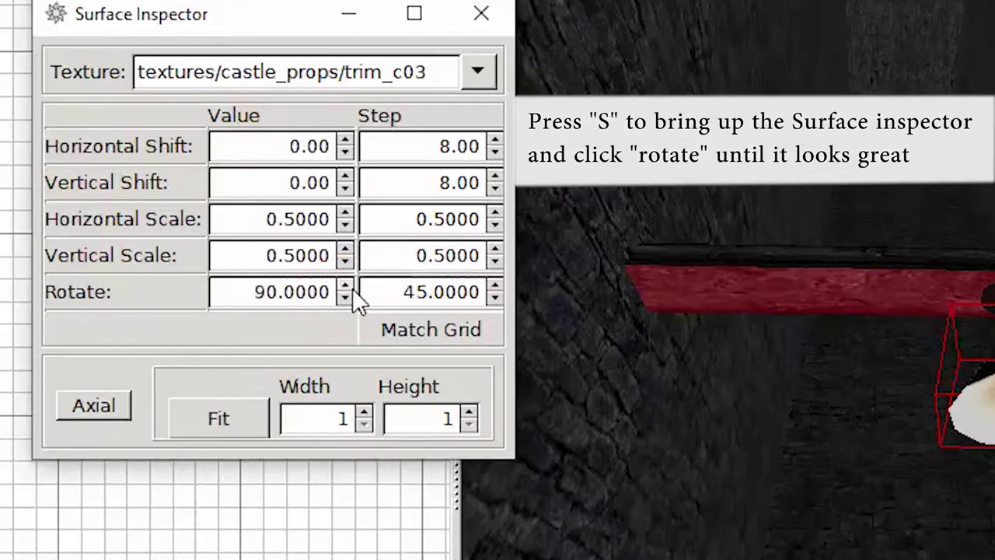
click(481, 13)
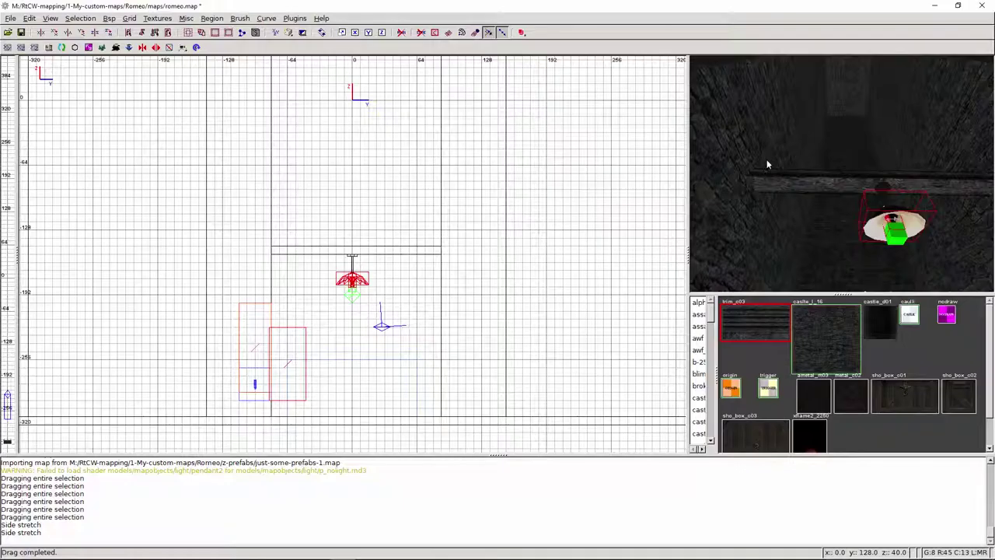
- Select the tall arrow-marked entity outside the room and move it inside in top view, to x 48, y -584, near the chamfered block
right_click(122, 46)
key(w)
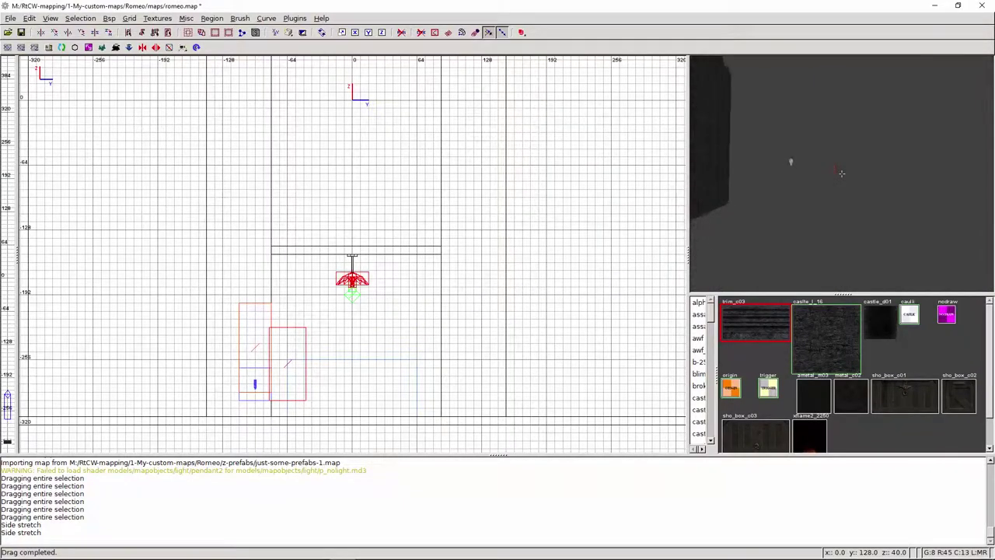
right_click(842, 174)
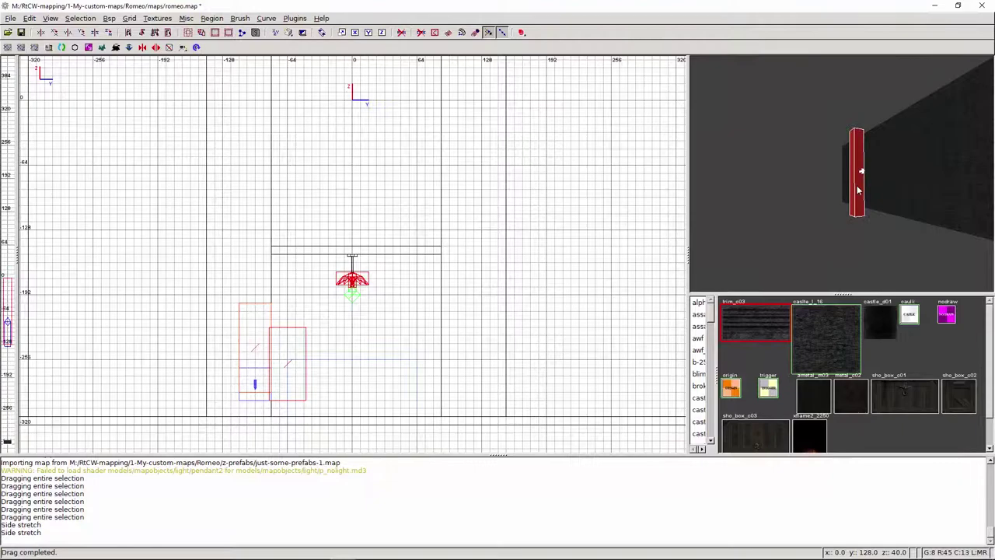
right_click(857, 190)
key(w)
right_click(841, 174)
key(ctrl+Tab)
scroll(423, 269, down, 10)
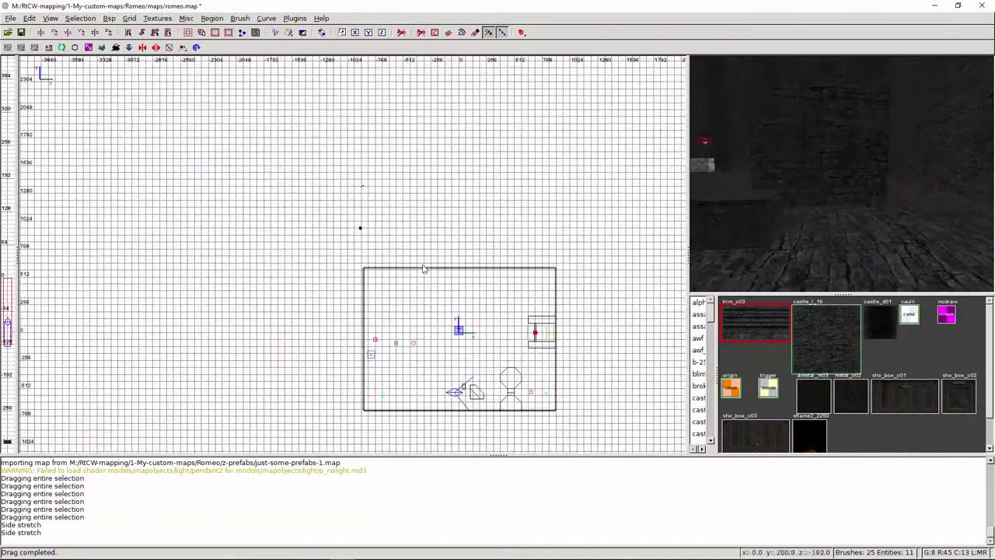
right_drag(423, 268, 420, 251)
drag(369, 166, 430, 326)
right_drag(444, 361, 368, 219)
scroll(426, 259, up, 3)
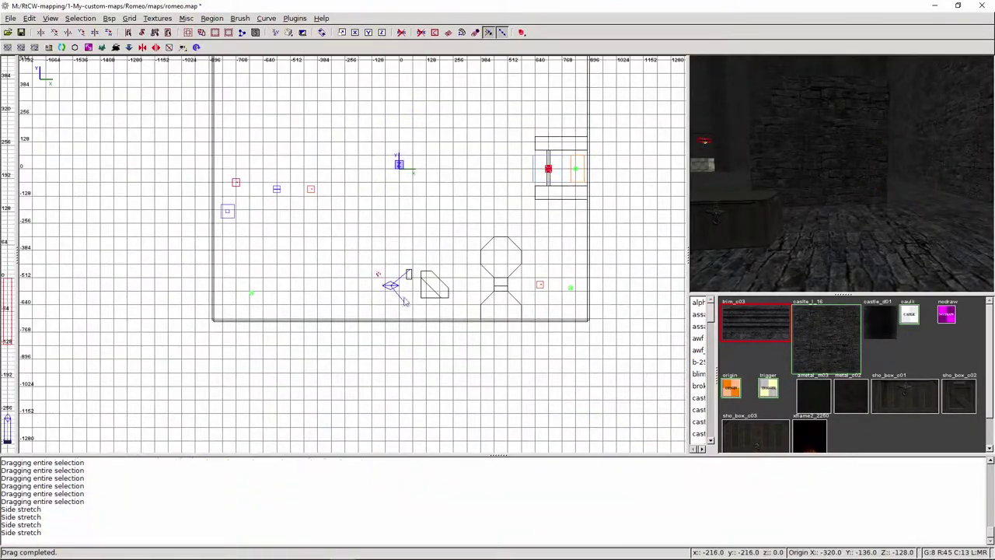
scroll(430, 313, up, 1)
- Lower the tall entity onto the room floor in a side view and clear the selection
key(ctrl+Tab)
scroll(423, 180, up, 2)
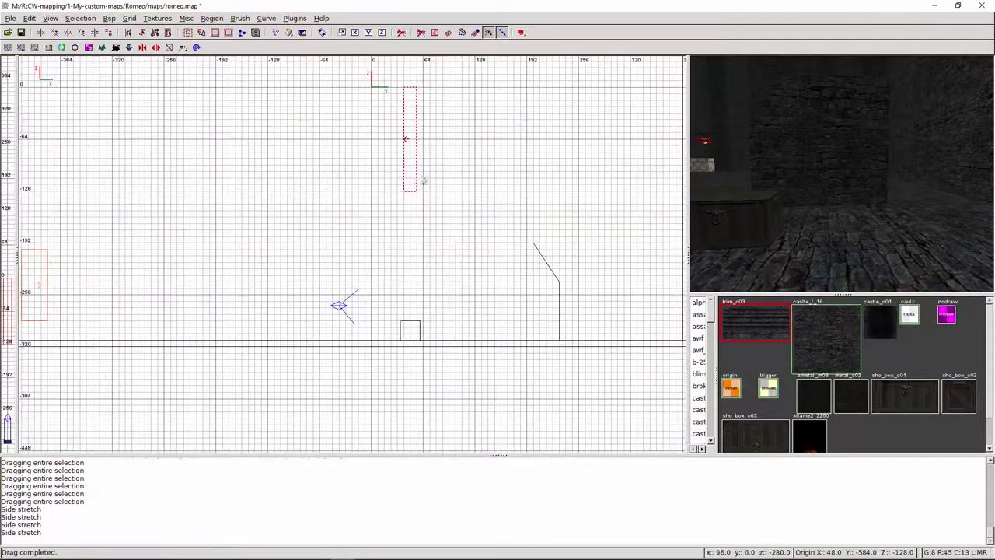
key(Escape)
- Draw a caulk brush of about 240 by 208 units around the wall torch outside the room in top view
right_click(826, 194)
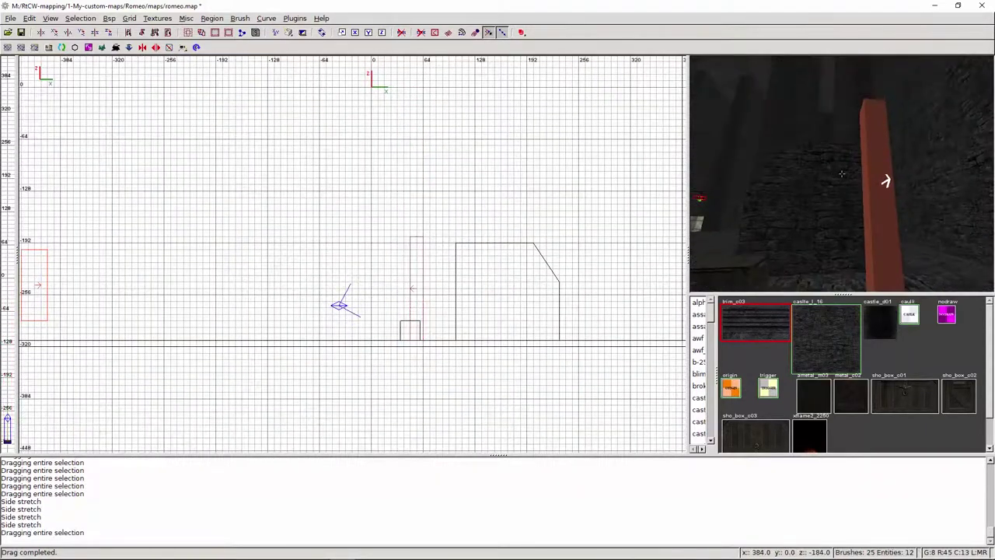
key(w)
key(s)
key(w)
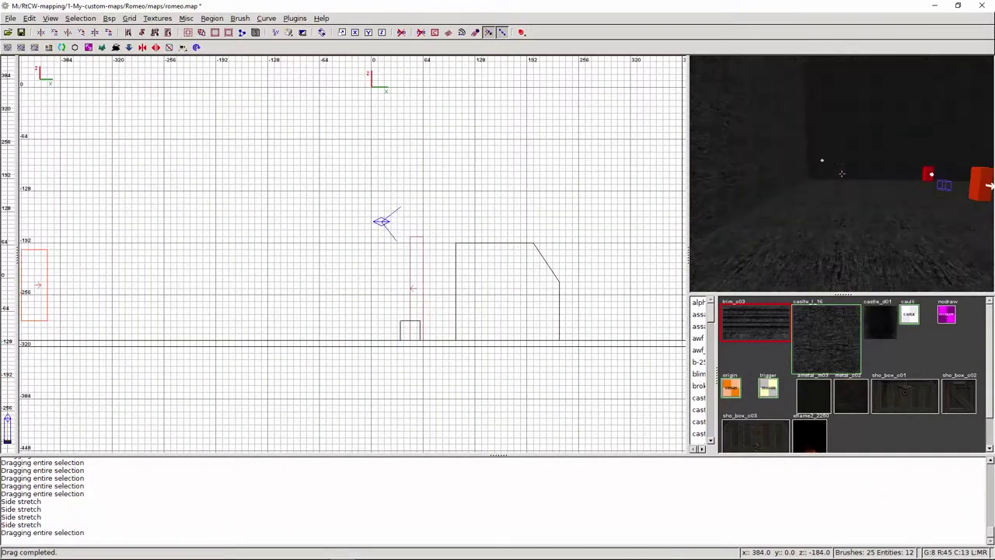
key(w)
key(Down)
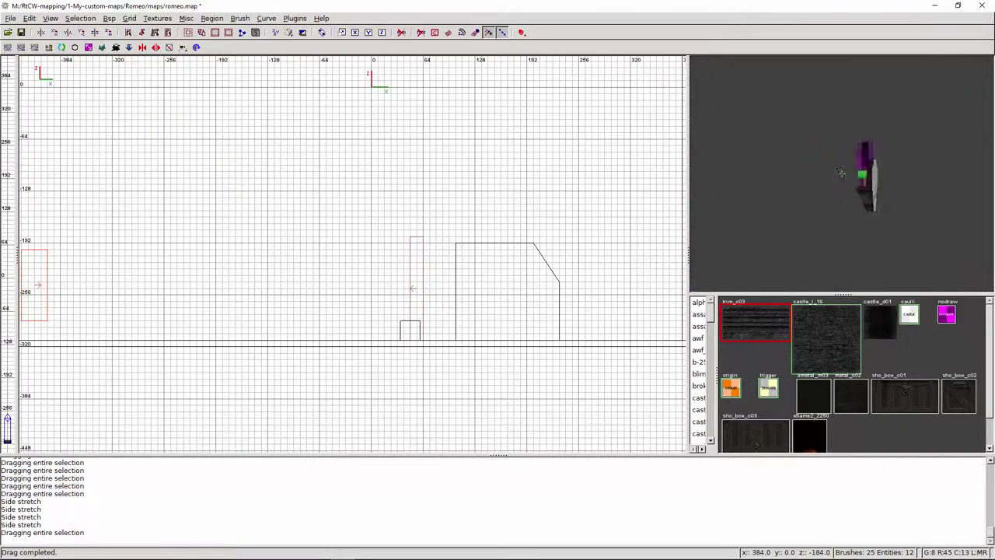
key(Up)
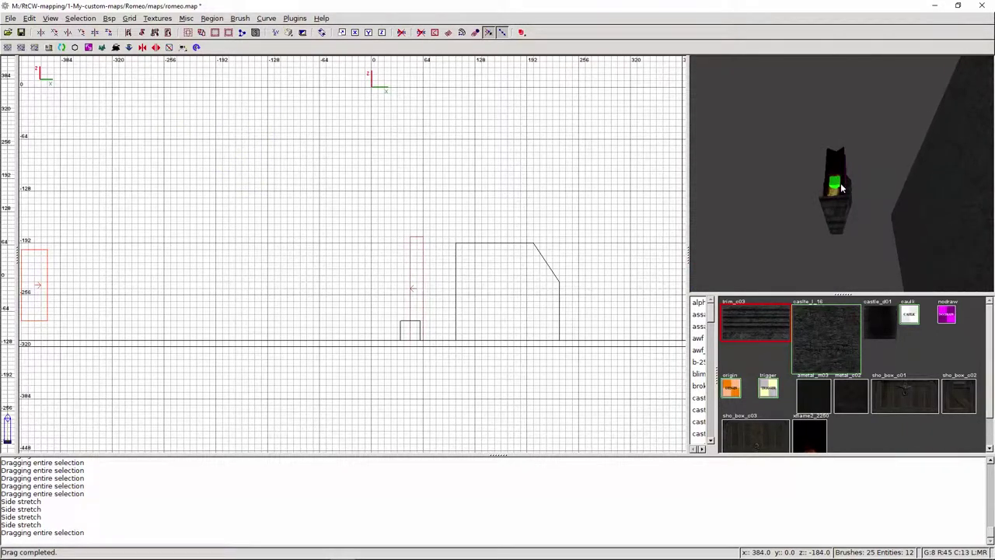
key(ctrl+Tab)
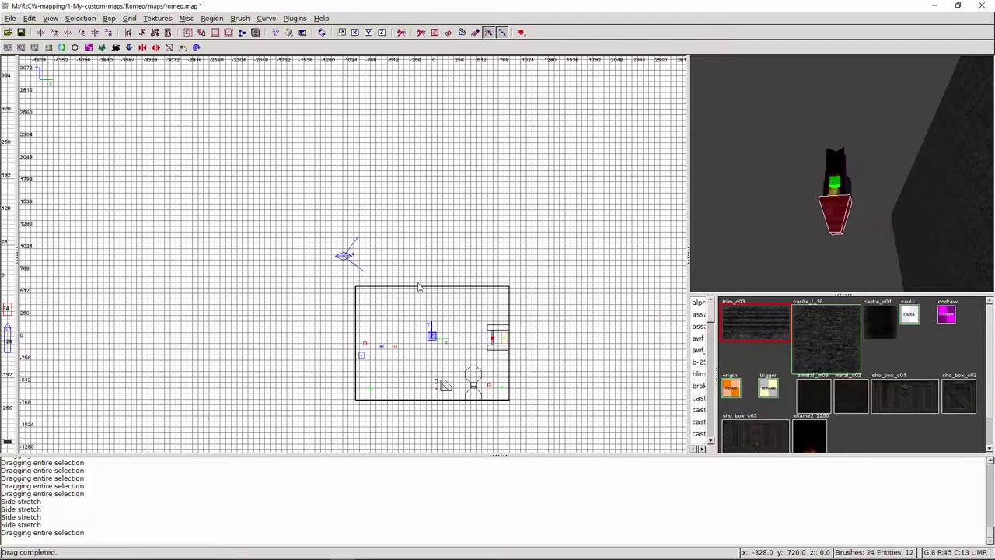
scroll(418, 286, up, 8)
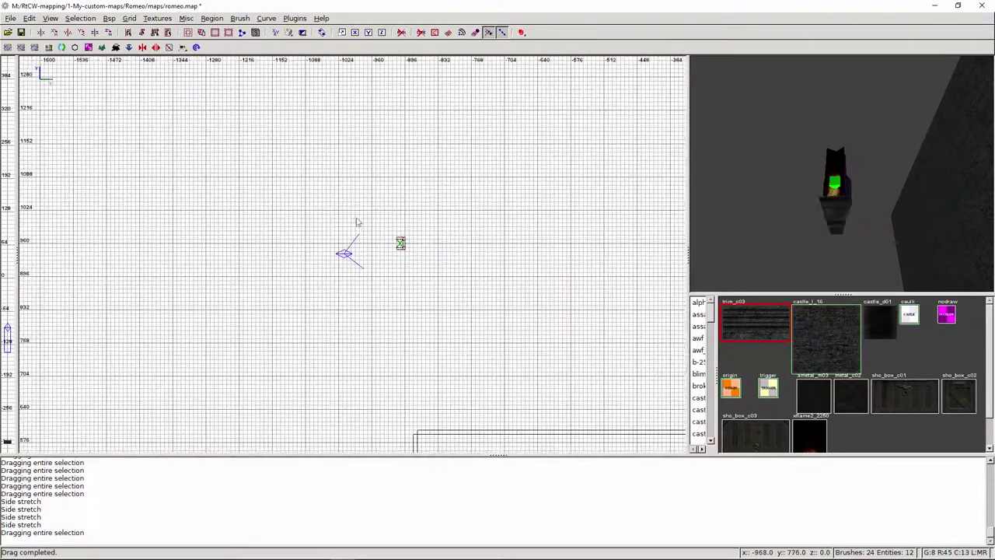
drag(351, 194, 475, 305)
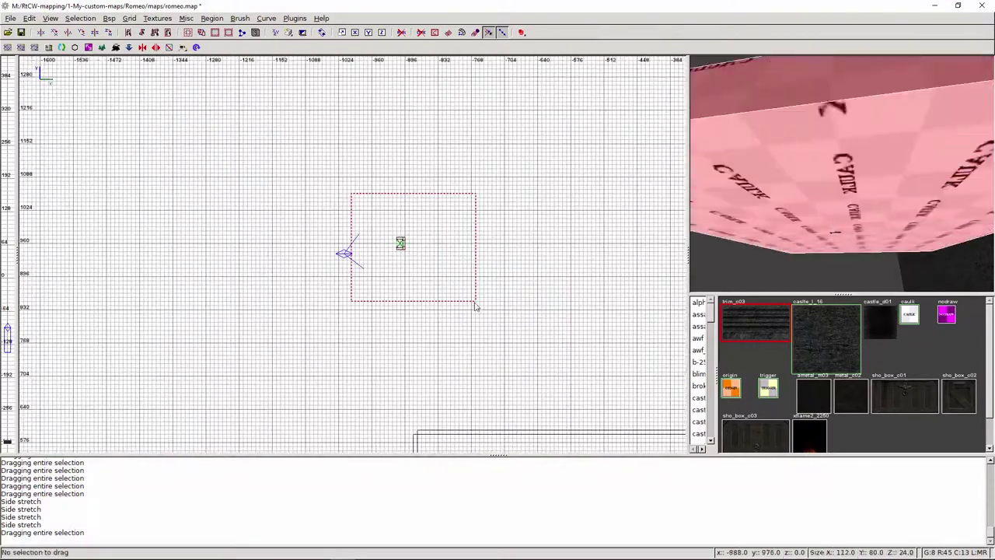
- Lower the caulk brush clear of the torch and thin it to about 32 units in side view
key(ctrl+Tab)
drag(347, 285, 348, 325)
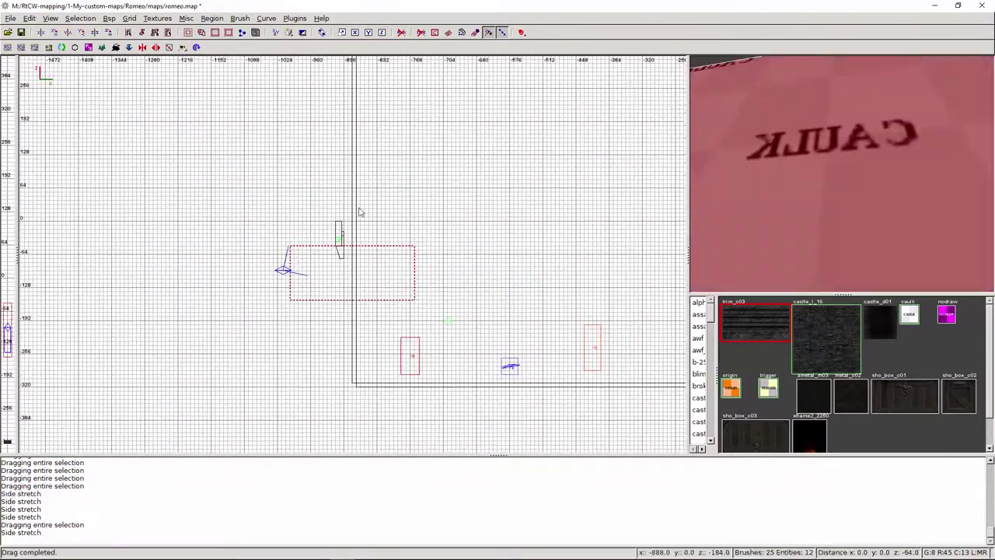
drag(360, 213, 361, 252)
right_click(795, 218)
key(Down)
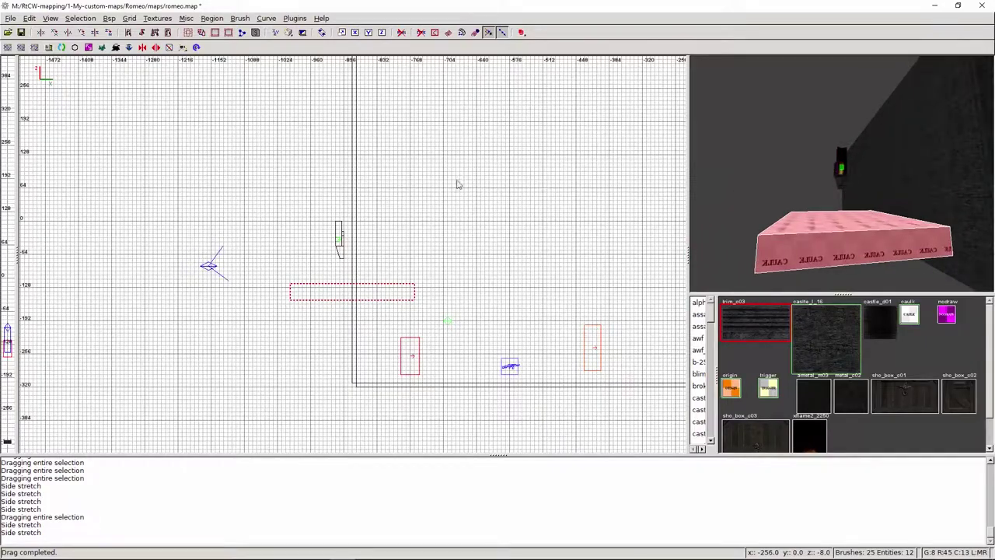
- Select all parts of the wall torch with Select Partial Tall, using the caulk brush as the selection area
key(ctrl+Tab)
key(ctrl+Tab)
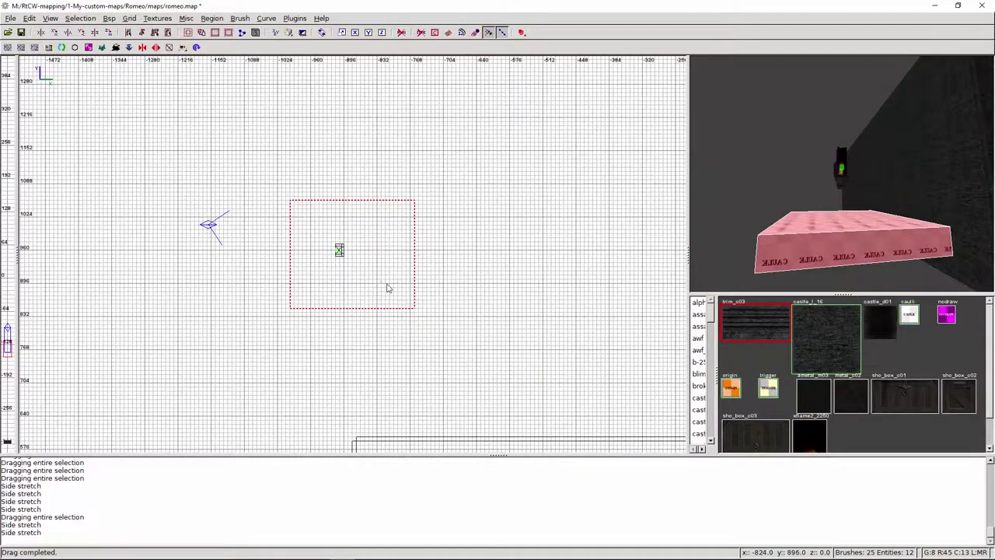
scroll(388, 288, down, 6)
scroll(391, 284, up, 3)
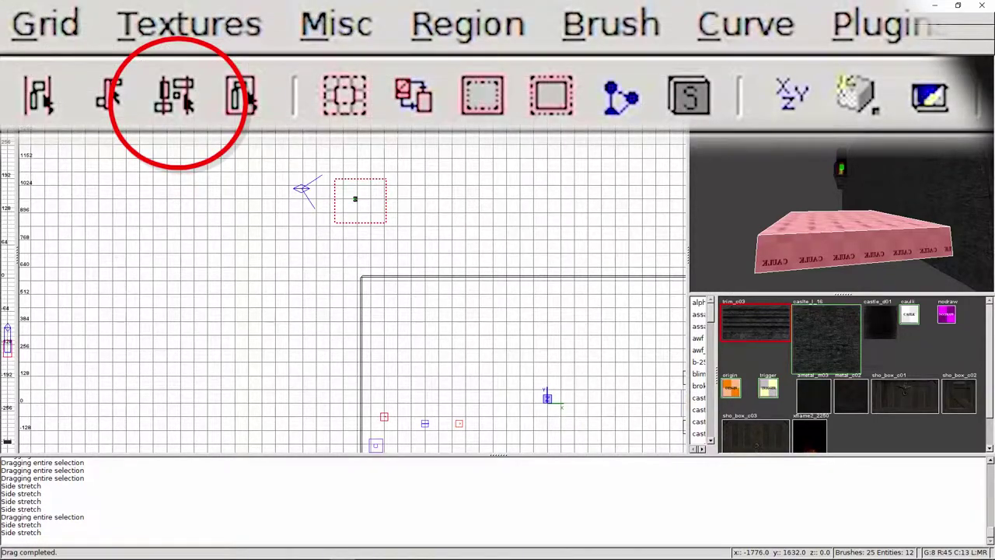
click(171, 112)
- Move the torch into the room against the flat side of the chamfered block, to origin x 88, y -548, z -200
right_click(842, 173)
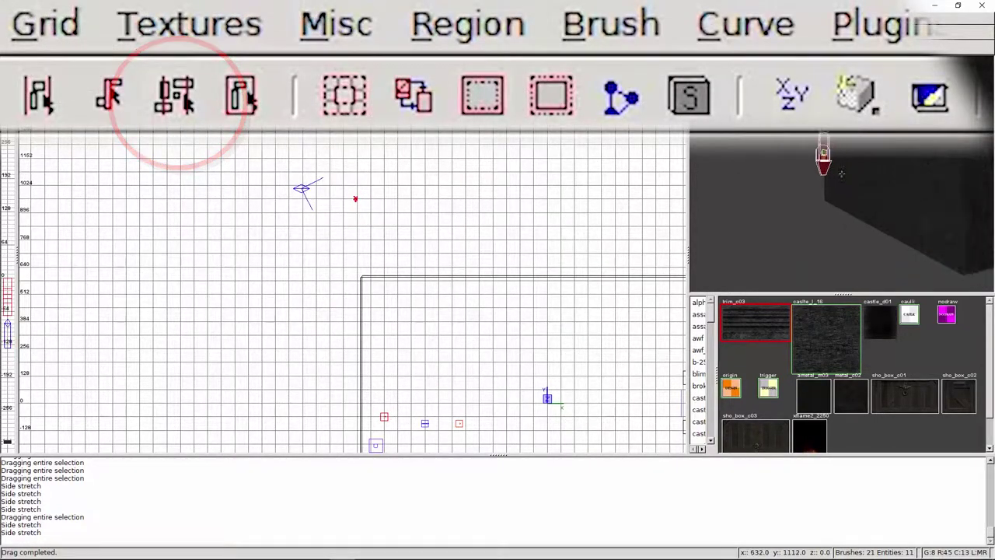
key(Up)
key(Up)
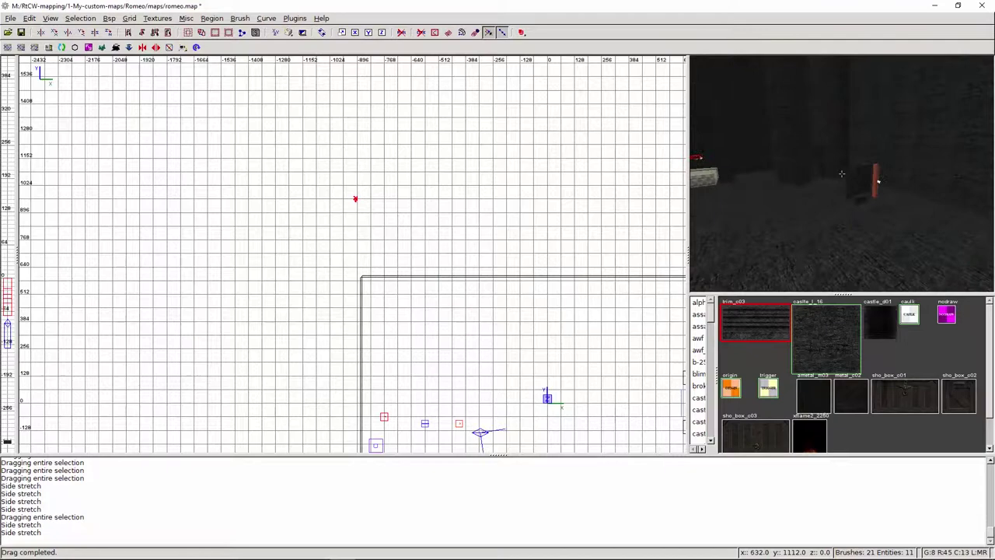
right_click(841, 173)
right_drag(347, 182, 339, 110)
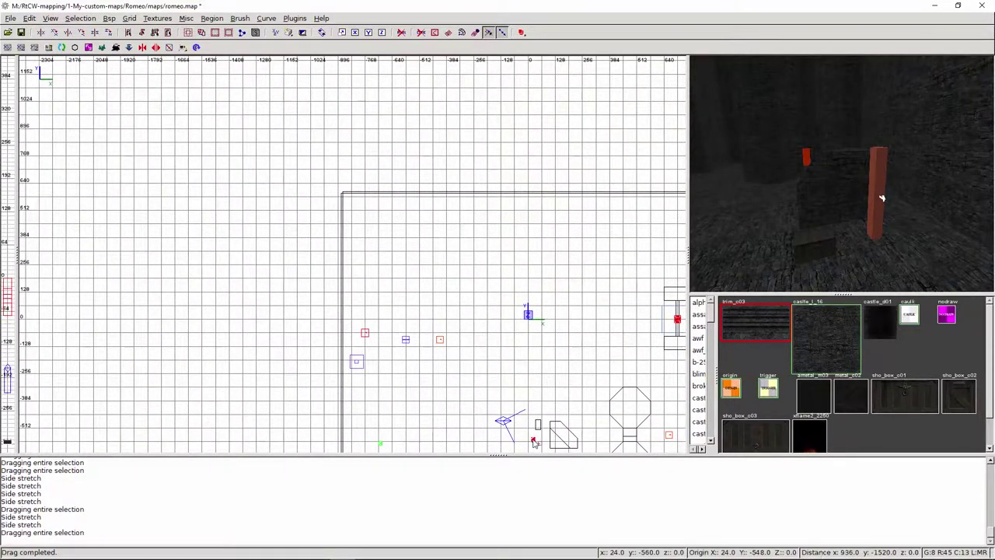
scroll(355, 239, up, 9)
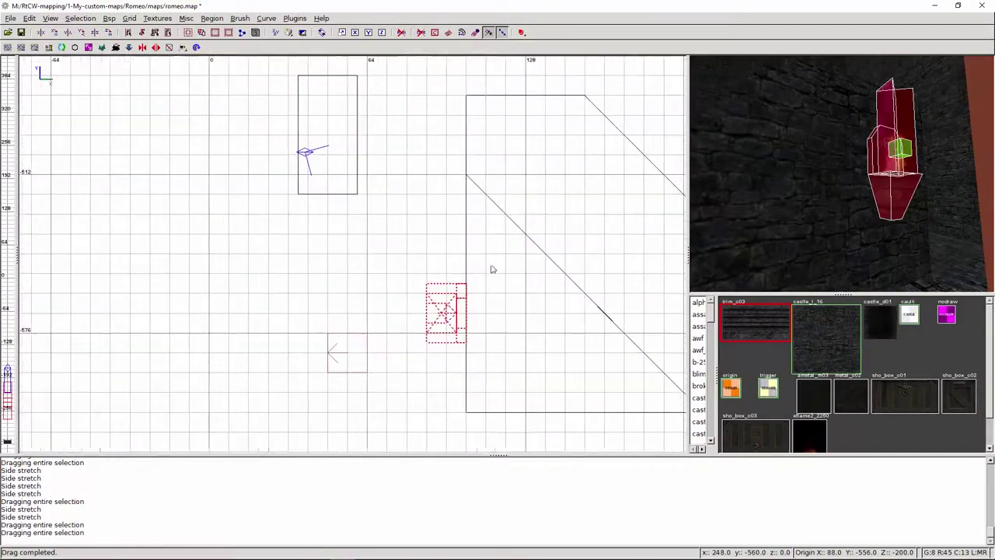
drag(457, 318, 457, 281)
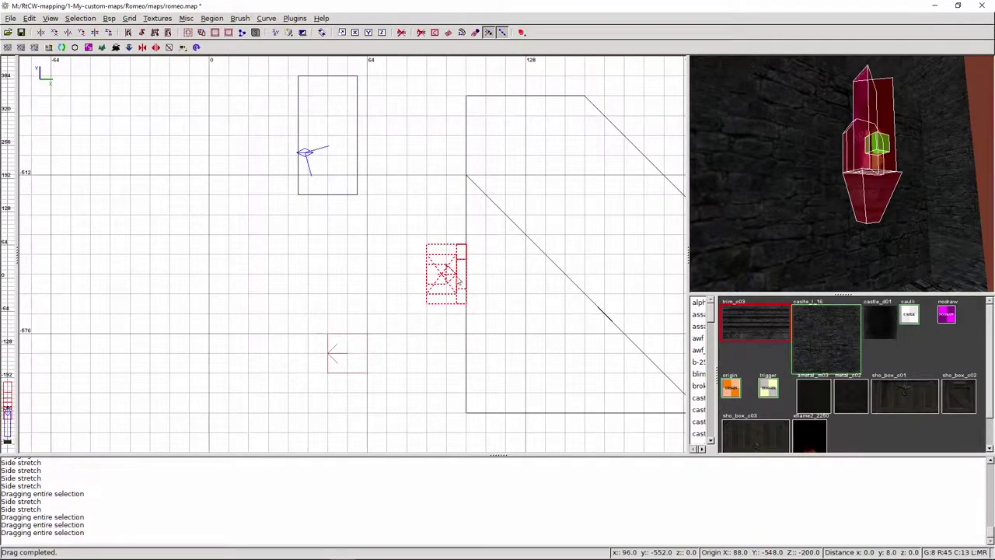
- Clear the selection, save the map and compile it with Q3Map2: (final) BSP -meta, -vis, -light -fast -filter -super 2 -bounce 8
key(Escape)
key(ctrl+s)
right_click(802, 177)
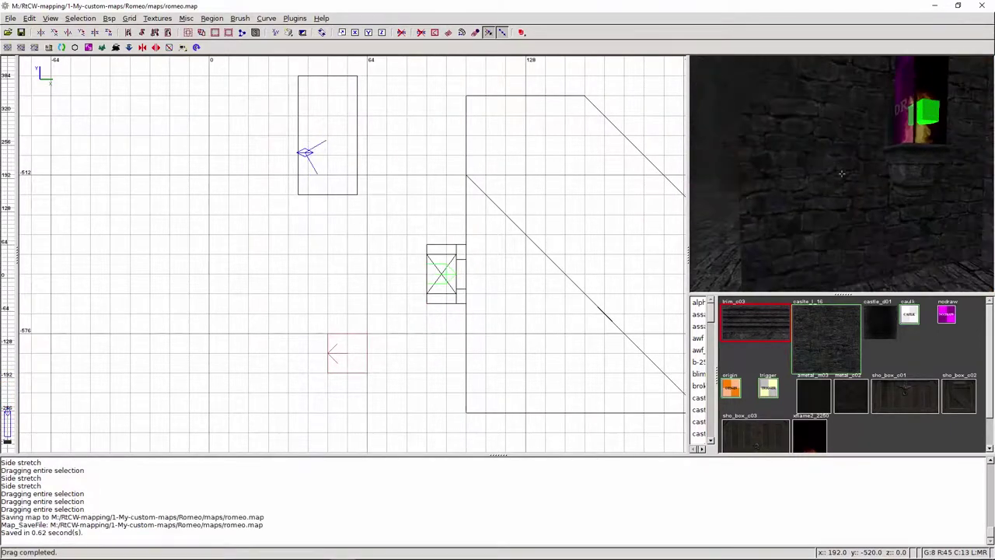
key(Down)
right_click(842, 175)
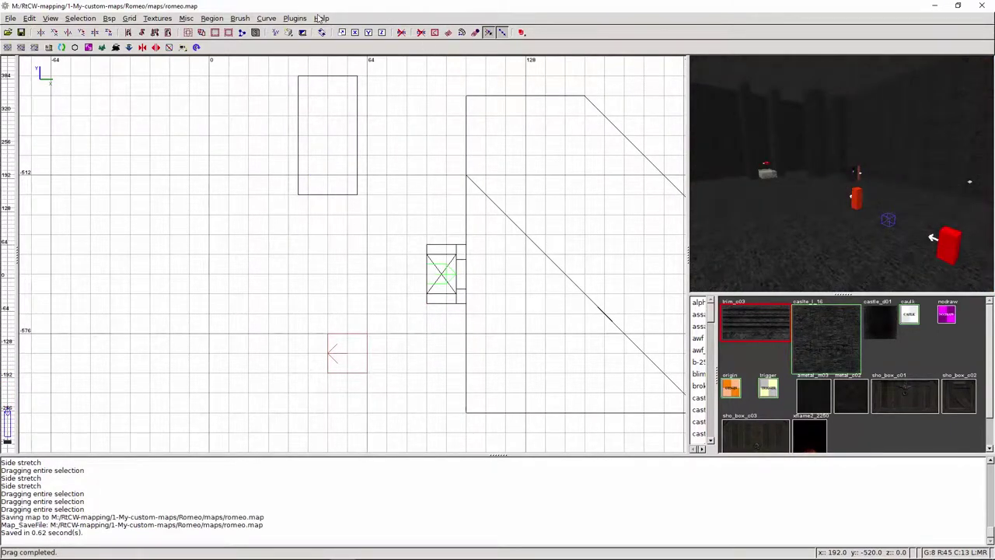
click(108, 17)
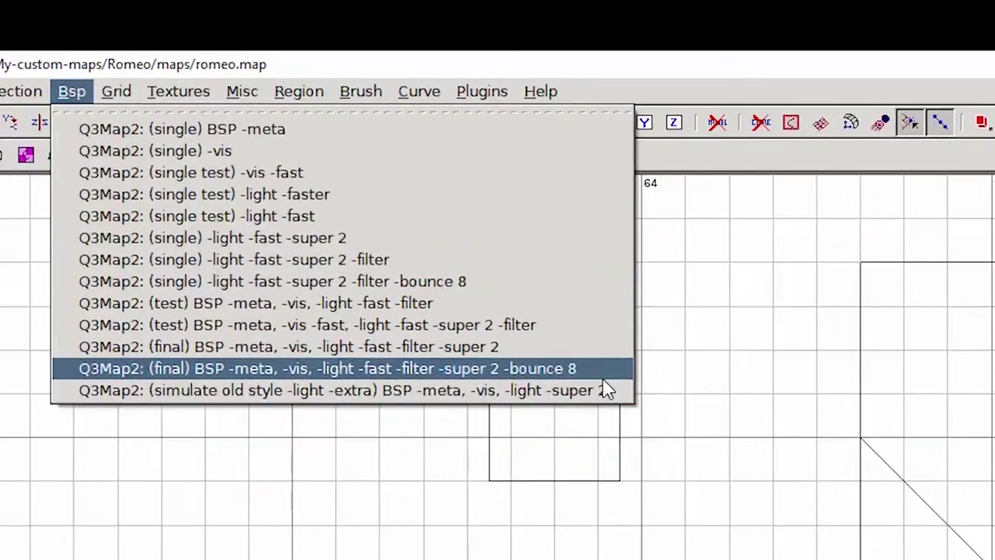
click(601, 379)
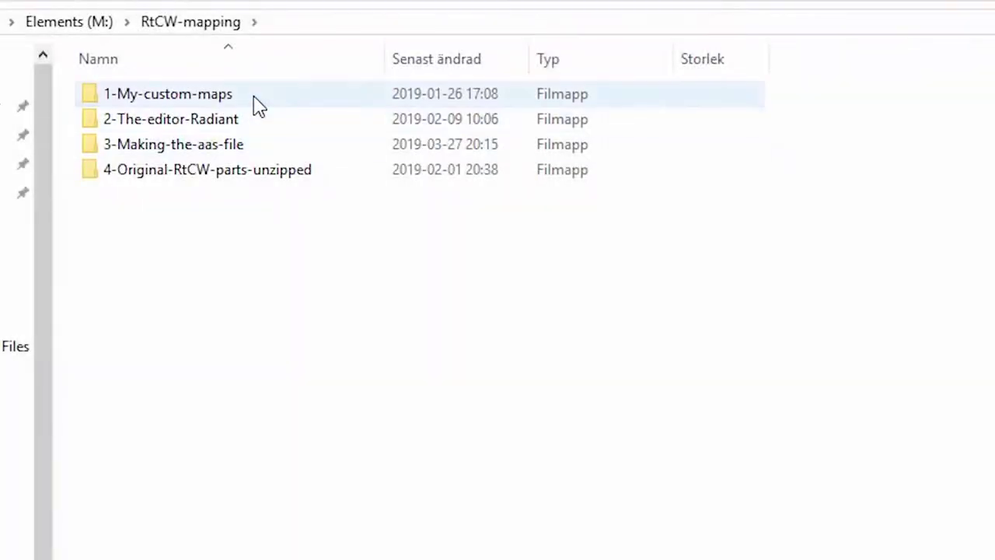
- Copy the compiled romeo.bsp from 1-My-custom-maps\Romeo\maps into the 3-Making-the-aas-file folder, replacing the existing copy
double_click(284, 102)
double_click(228, 102)
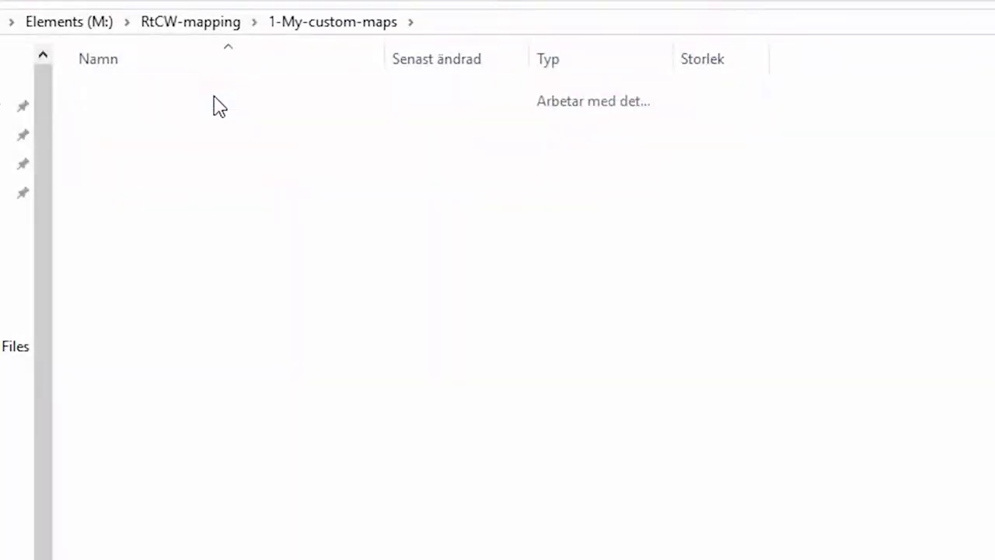
double_click(216, 183)
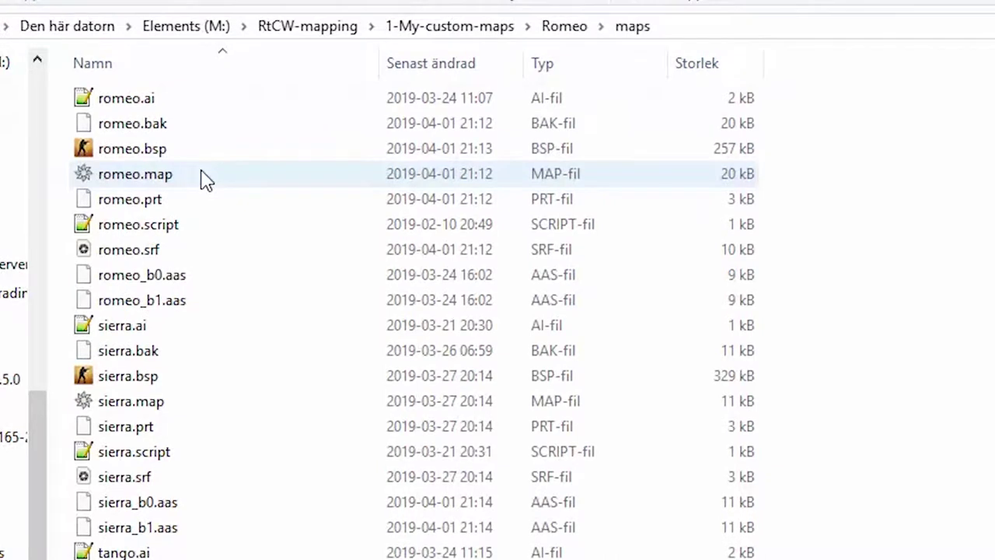
click(87, 148)
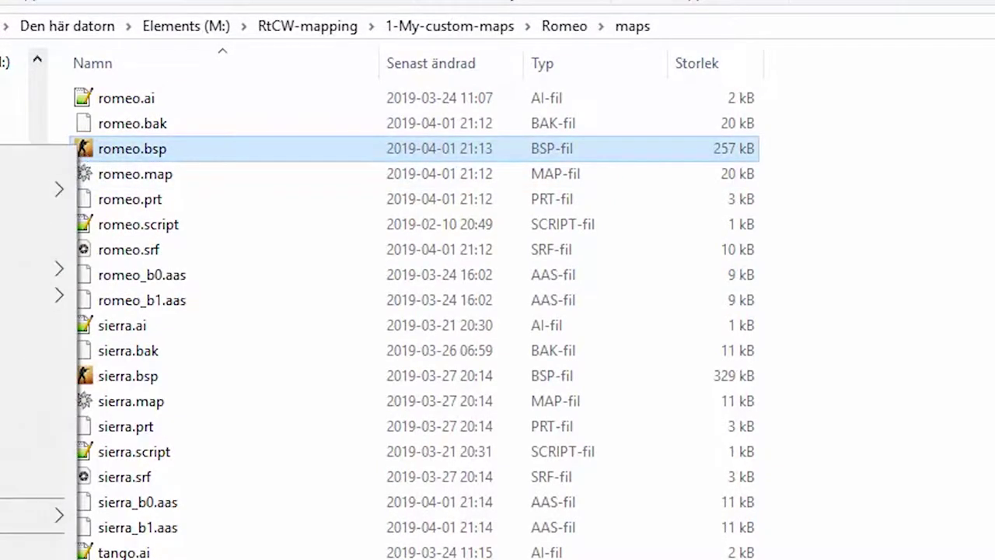
key(BackSpace)
key(BackSpace)
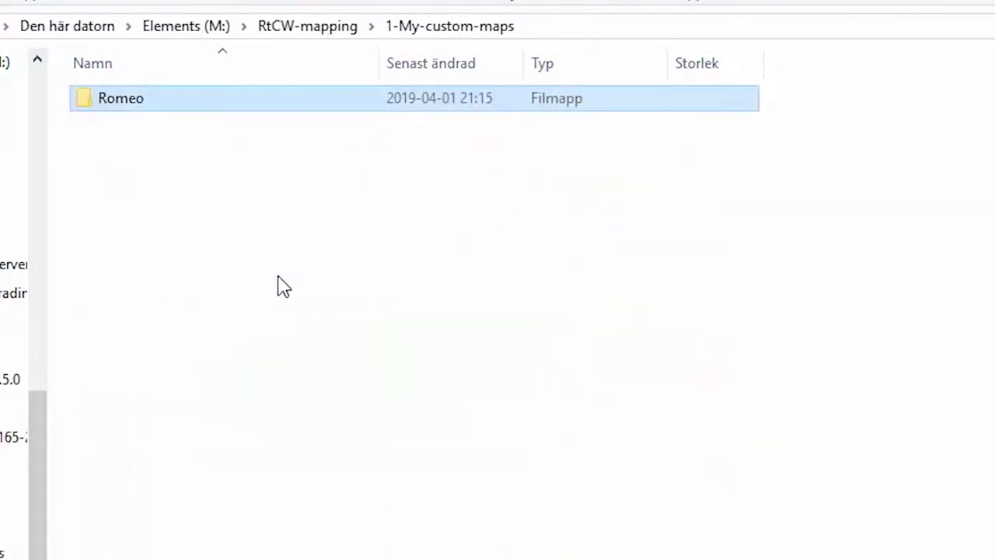
click(333, 31)
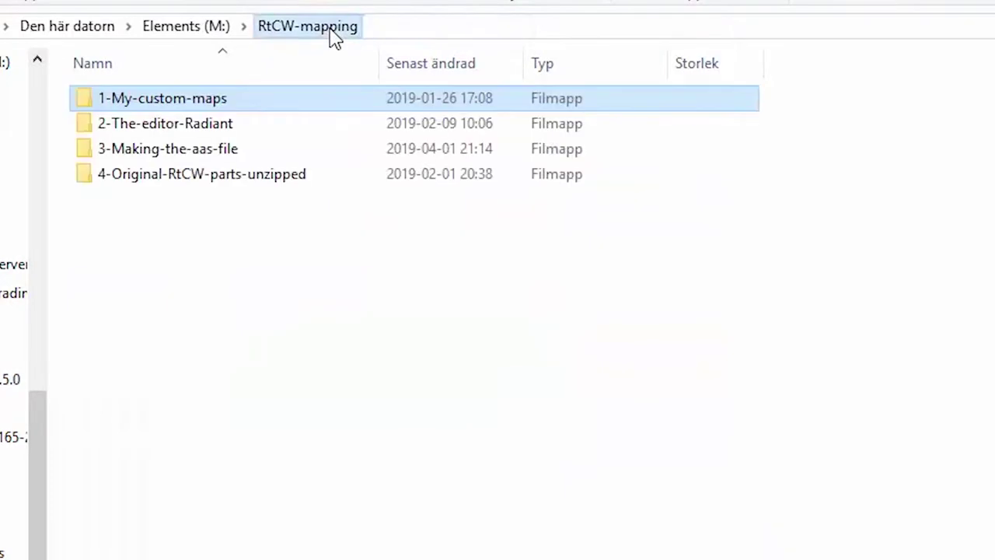
click(272, 153)
double_click(287, 155)
right_click(156, 420)
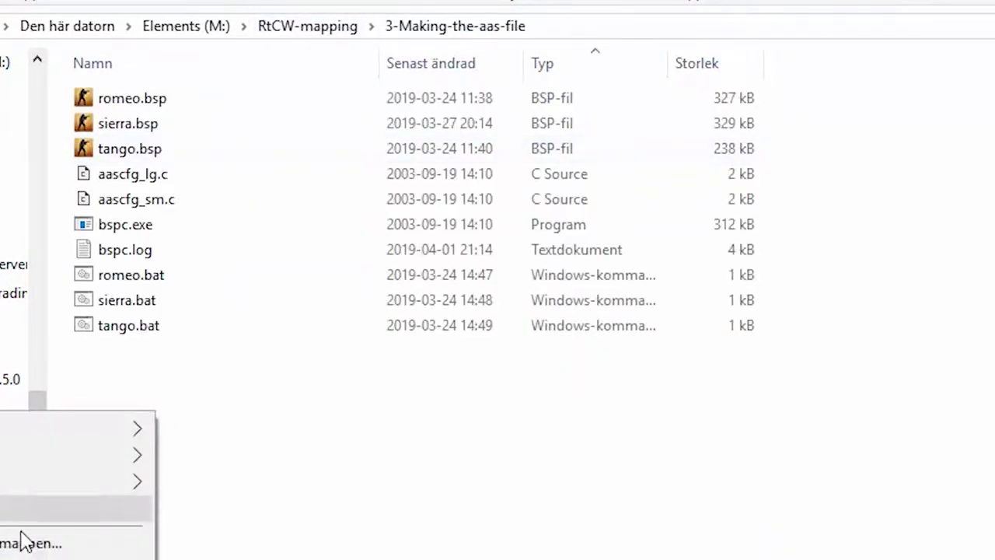
click(21, 541)
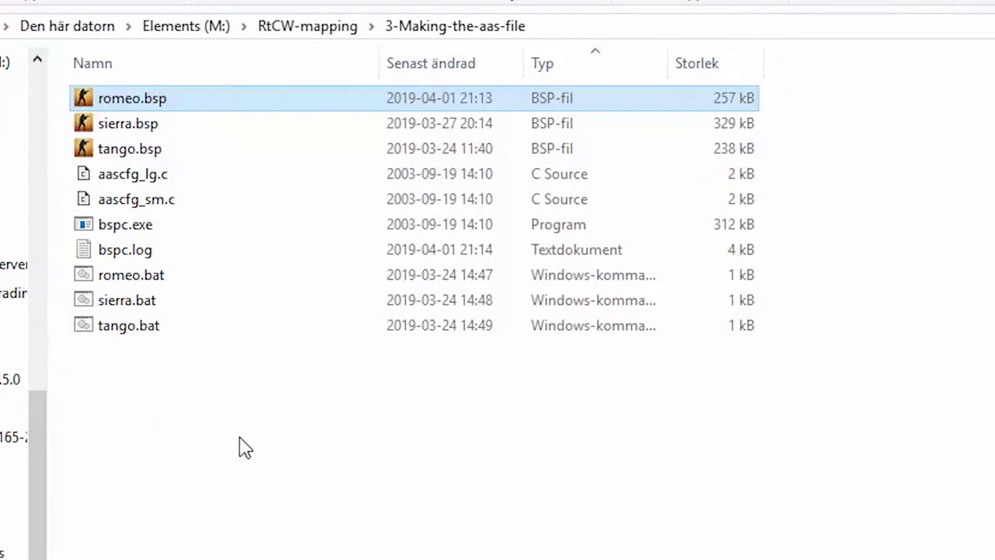
- Run romeo.bat in the 3-Making-the-aas-file folder to generate the AAS files for romeo.bsp
click(241, 436)
click(99, 279)
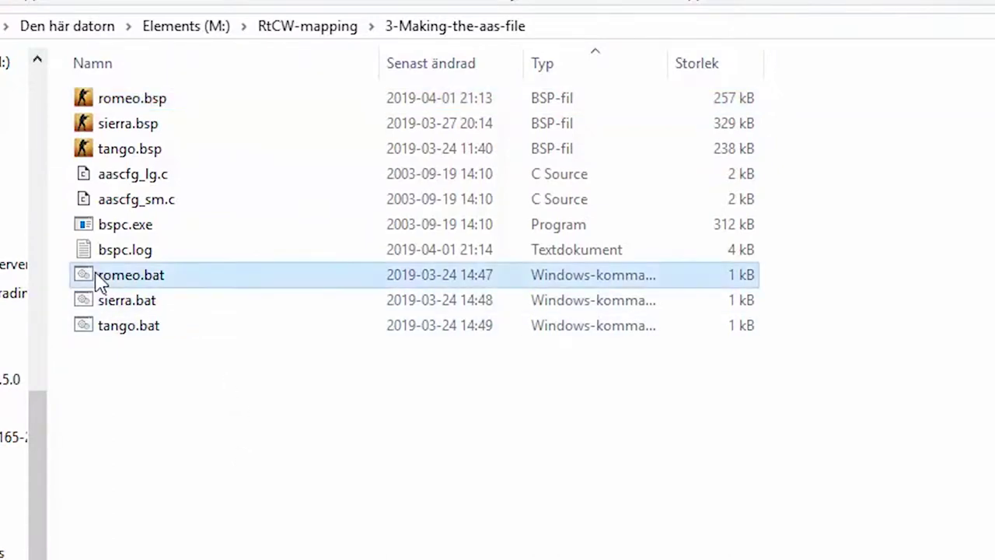
double_click(93, 278)
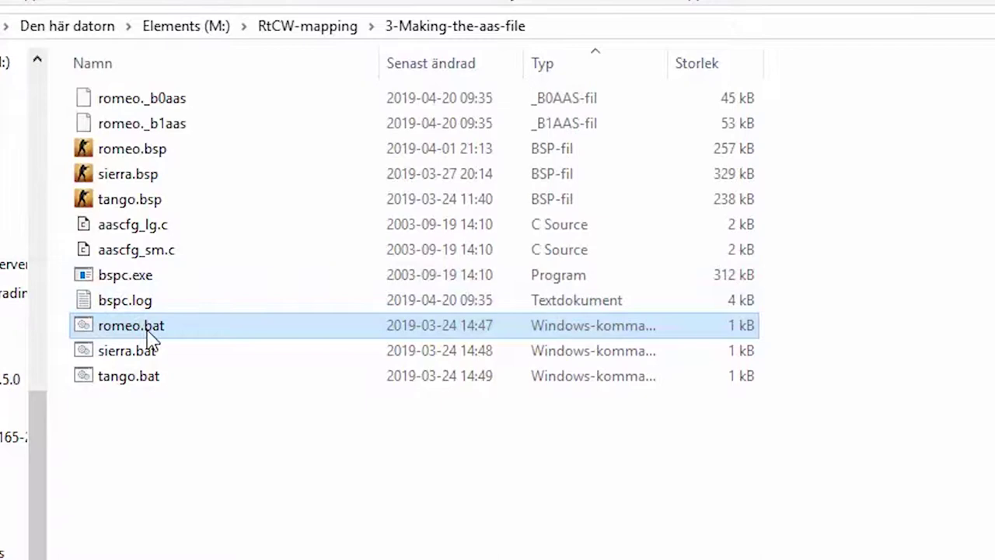
- Rename romeo._b0aas as romeo_b0.aas and romeo._b1aas as romeo_b1.aas
click(179, 100)
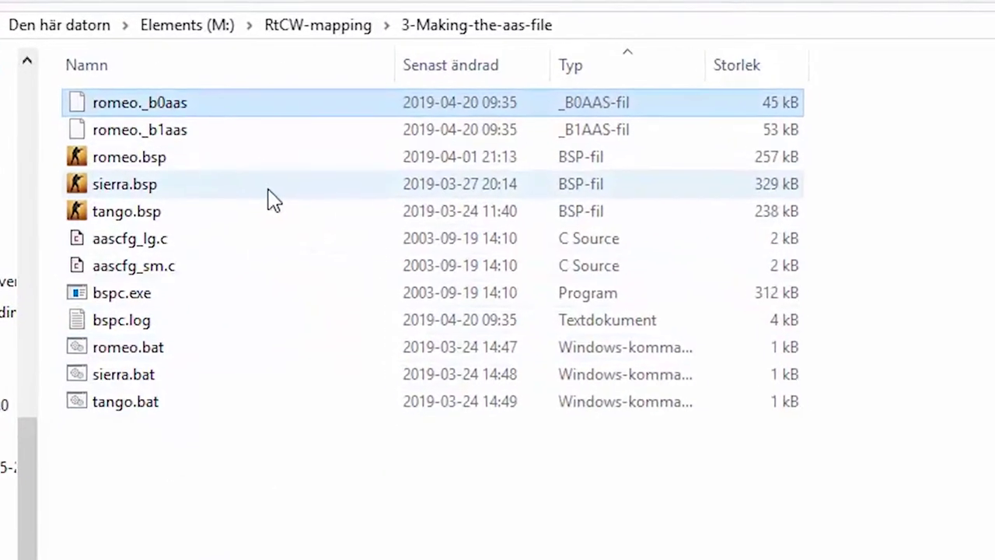
key(F2)
key(Right)
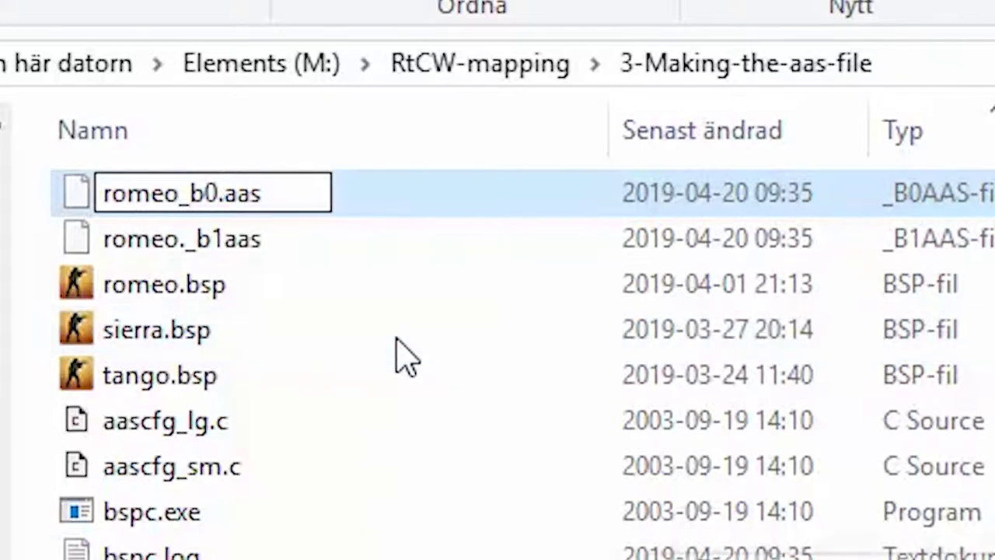
key(Return)
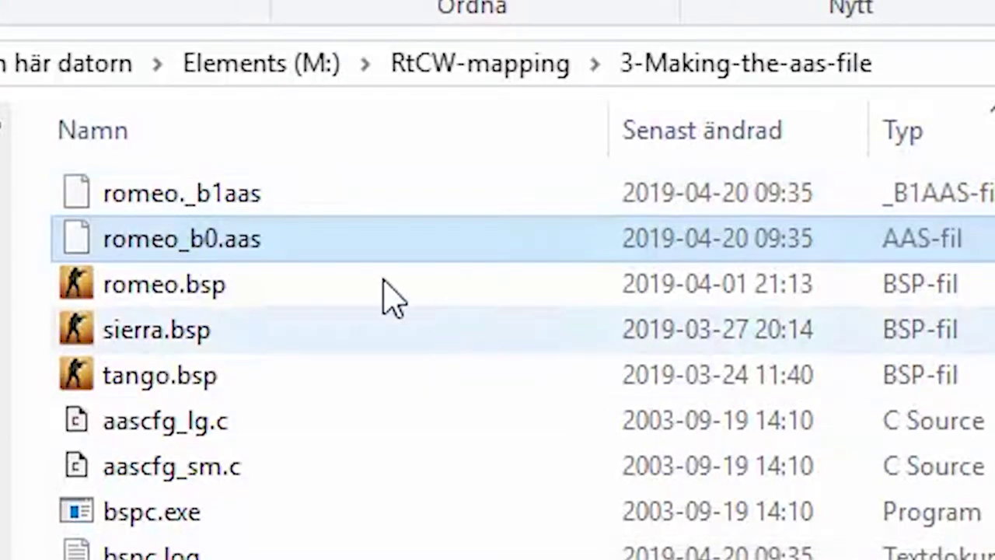
click(300, 208)
key(F2)
key(Right)
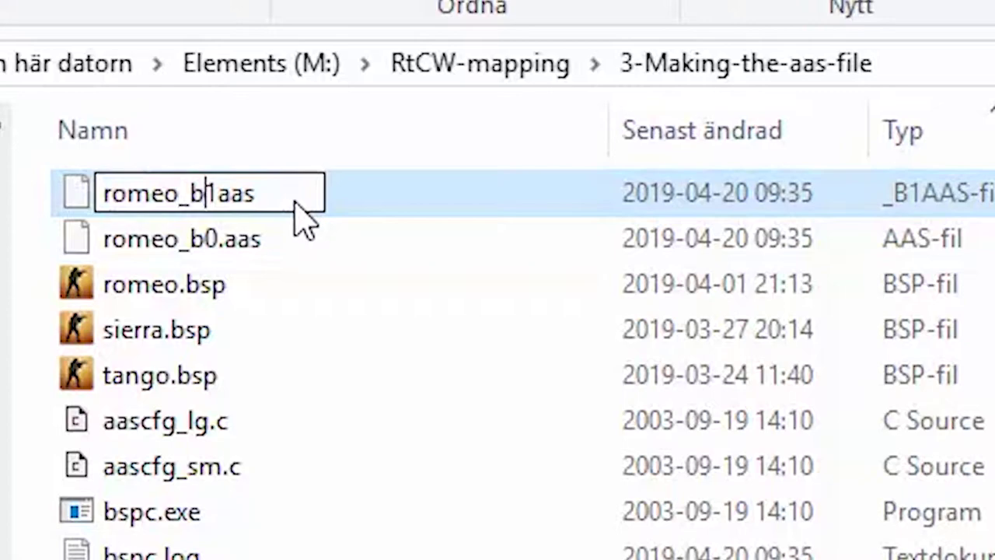
key(Return)
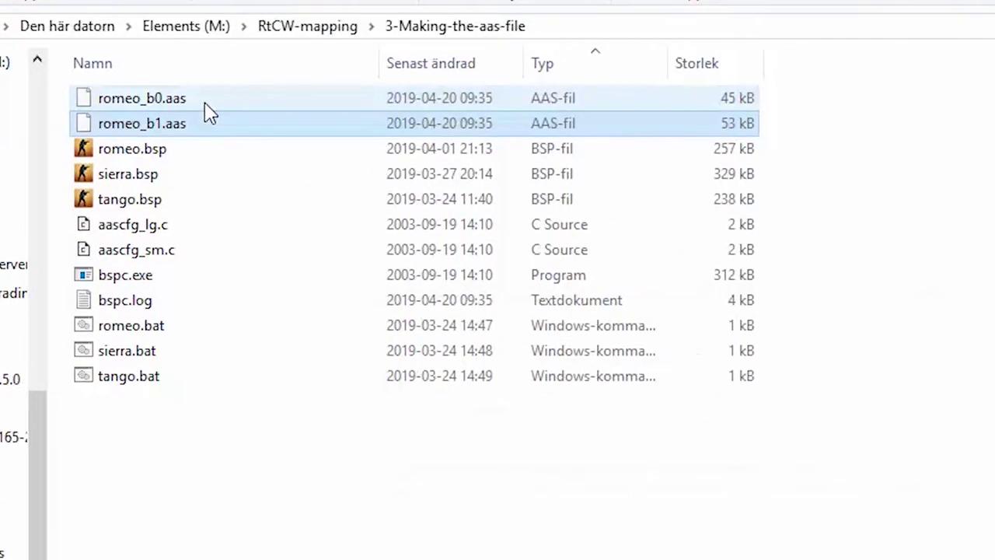
- Move romeo_b0.aas and romeo_b1.aas into the maps folder of 1-My-custom-maps\Romeo, replacing the files of the same name
click(339, 226)
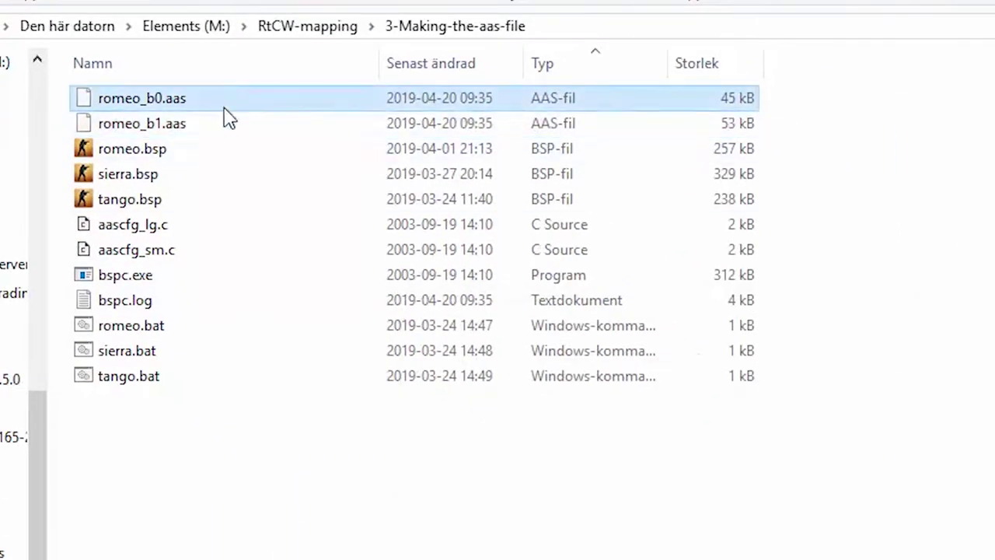
shift+click(216, 126)
right_click(216, 126)
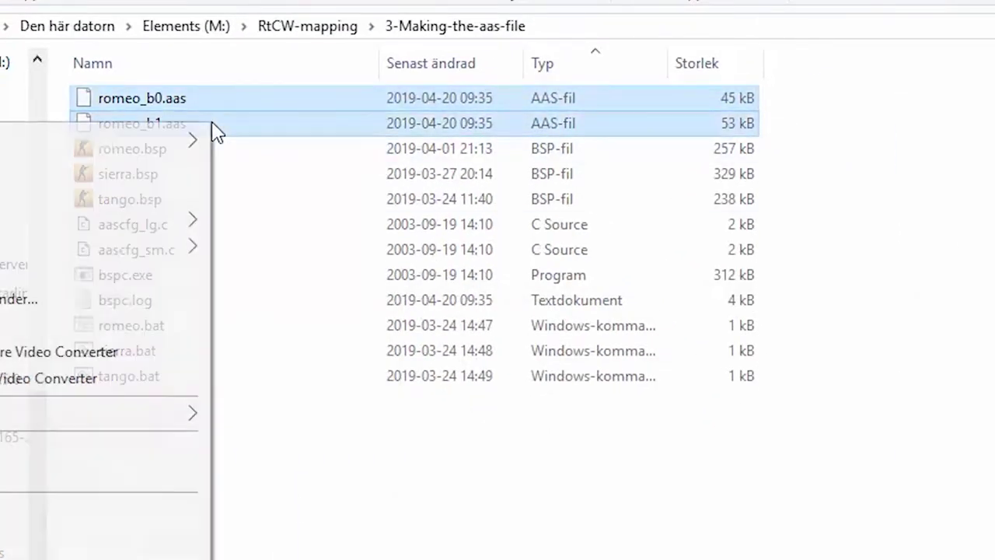
click(6, 447)
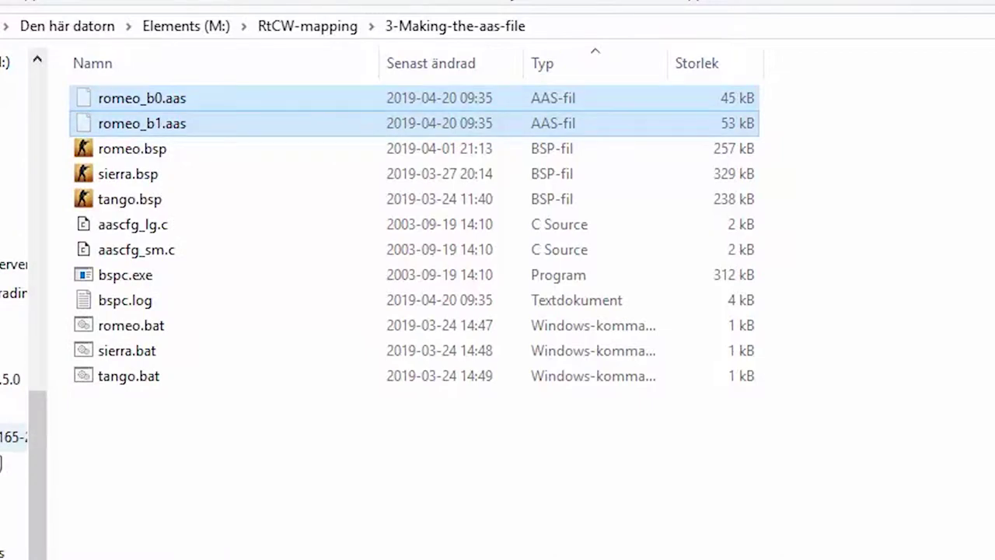
key(alt+Up)
double_click(246, 98)
double_click(242, 100)
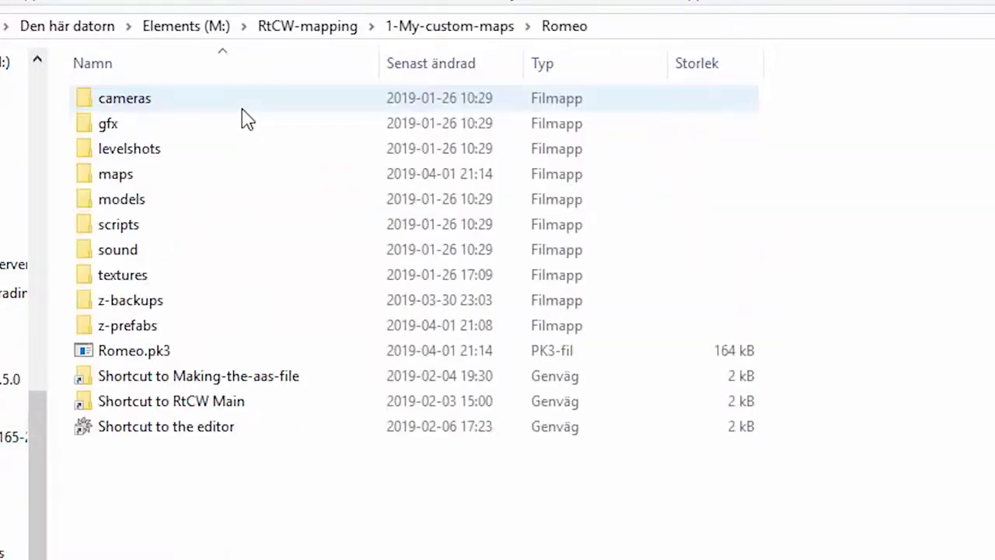
double_click(214, 184)
right_click(308, 225)
click(195, 389)
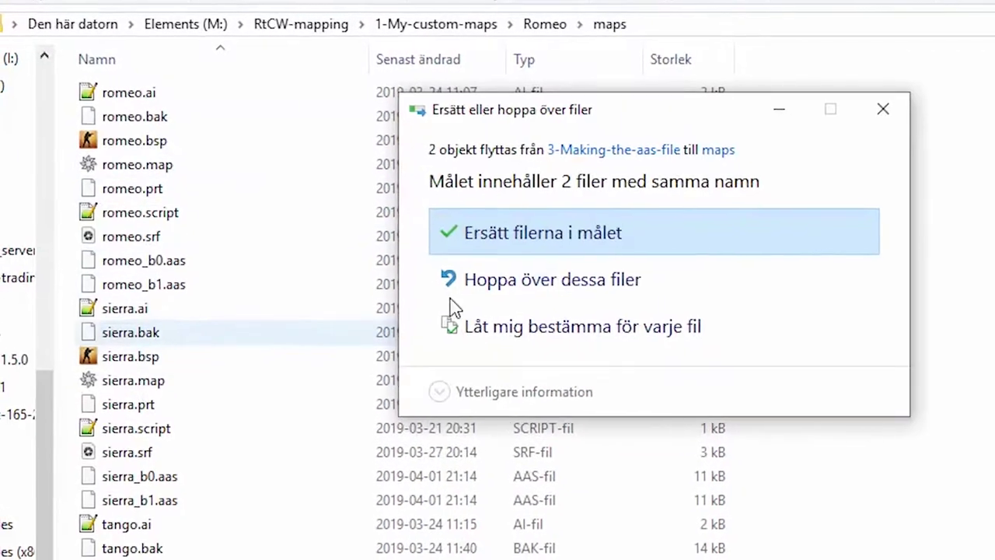
click(528, 234)
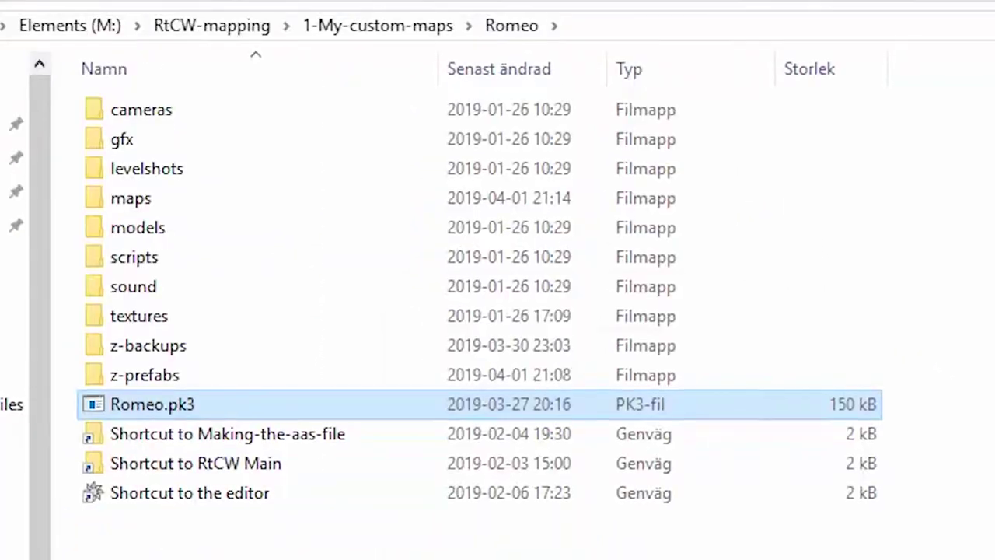
- Delete the old Romeo.pk3 and compress the folders from cameras through textures into Romeo.zip
key(Delete)
key(Return)
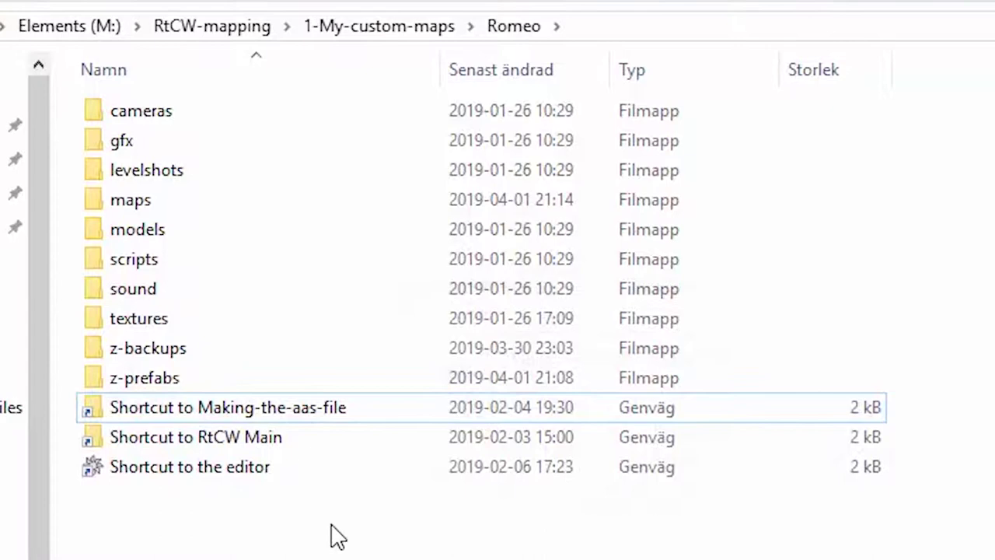
click(284, 115)
shift+click(212, 323)
right_click(210, 325)
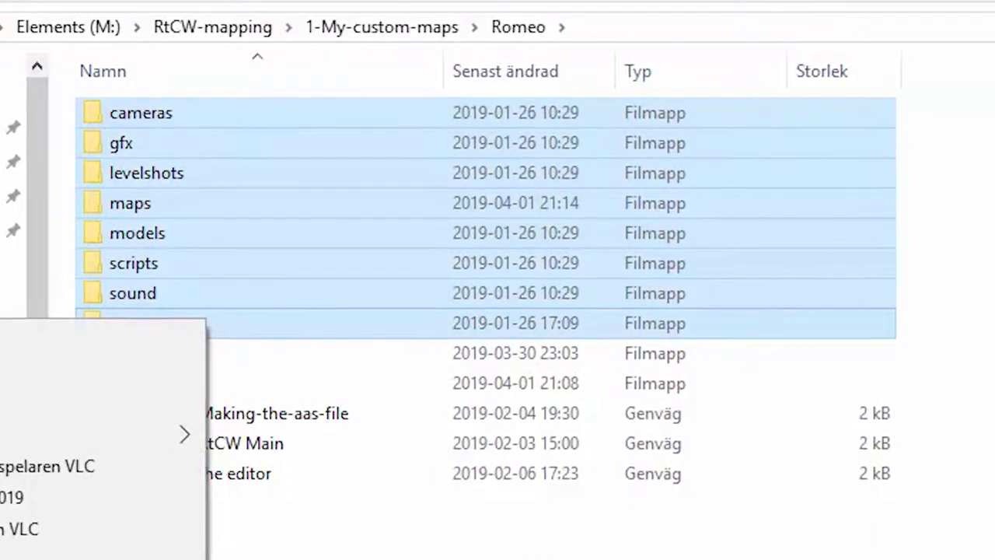
click(101, 553)
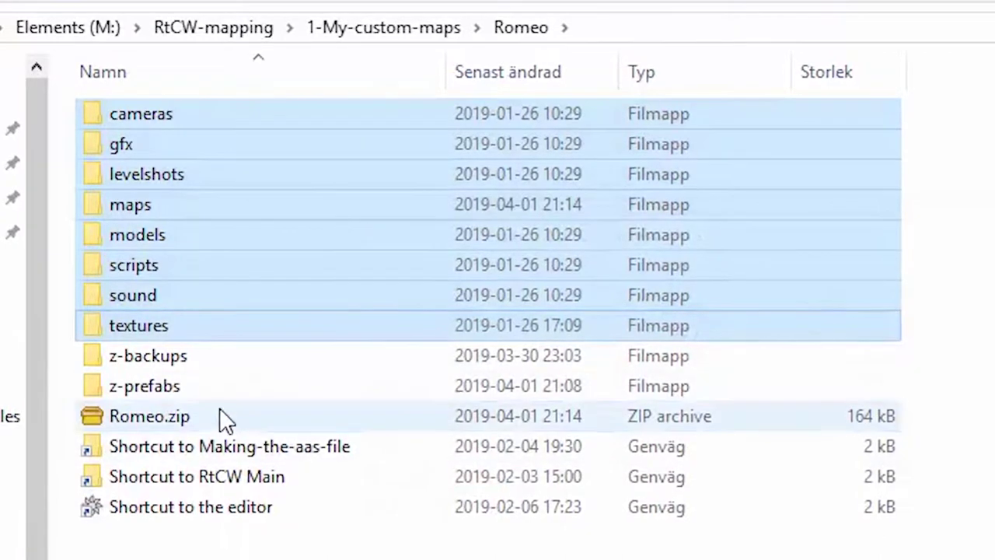
- Rename Romeo.zip as Romeo.pk3 and copy it into the Return to Castle Wolfenstein Main folder, replacing the existing file
click(224, 411)
key(F2)
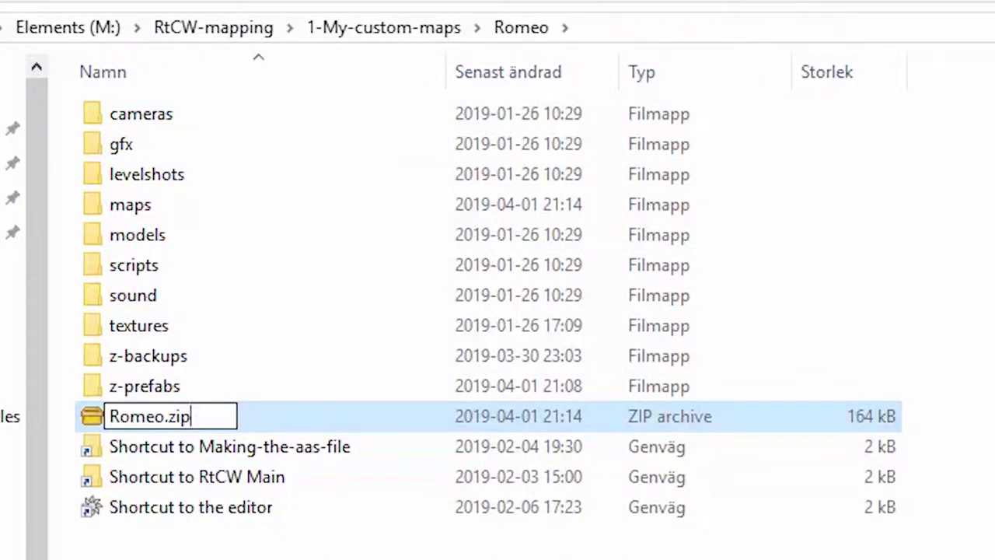
key(Return)
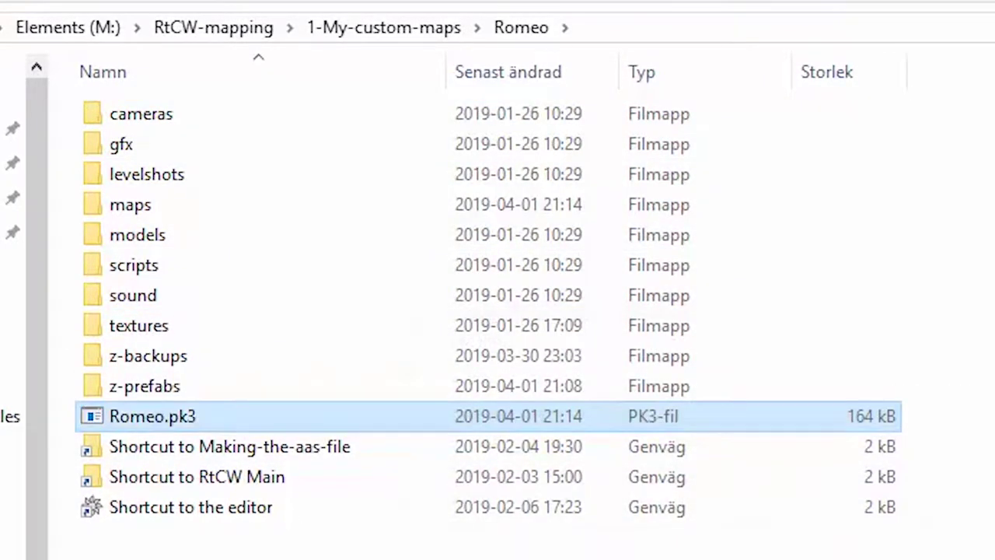
right_click(219, 414)
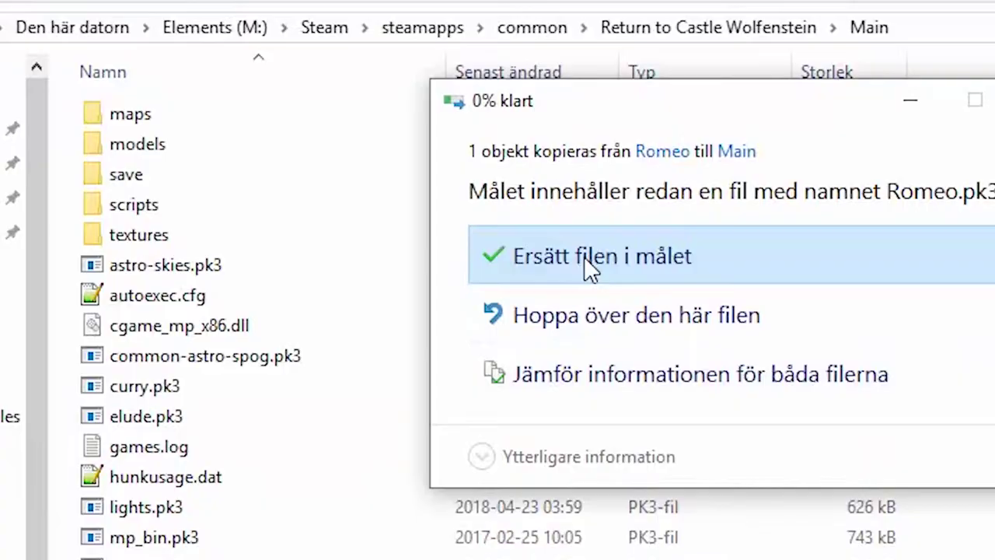
click(584, 256)
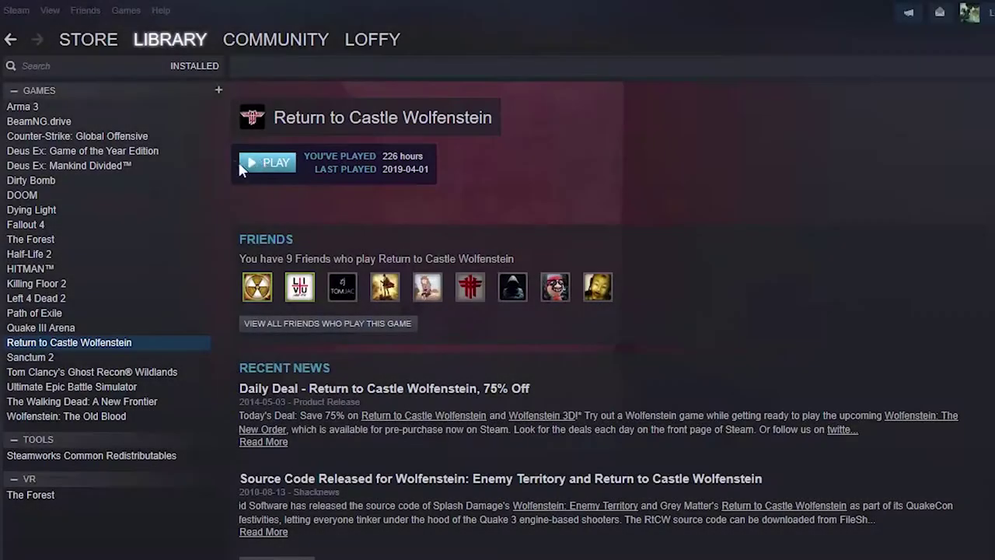
- Launch Return to Castle Wolfenstein from the Steam library and load the map with the console command /spdevmap romeo
click(267, 163)
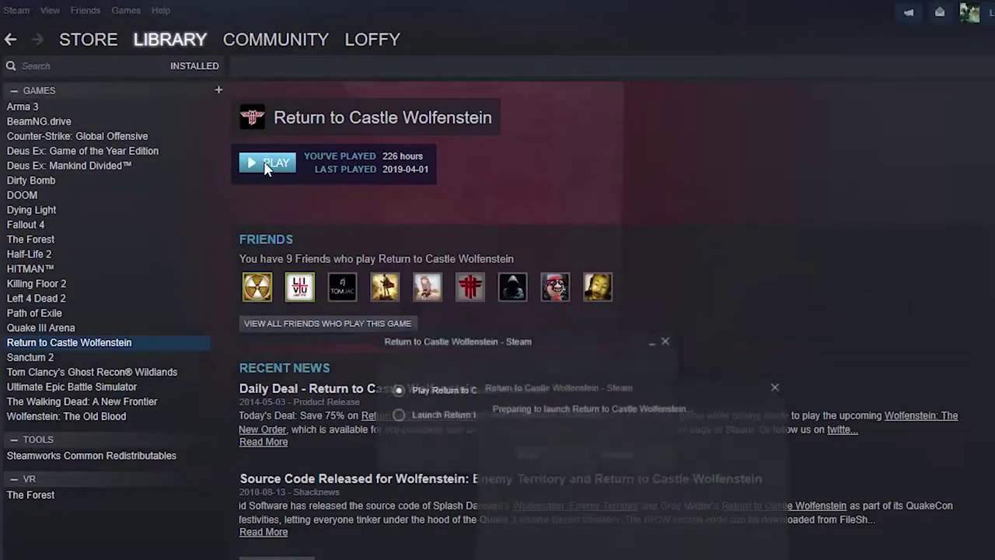
click(533, 456)
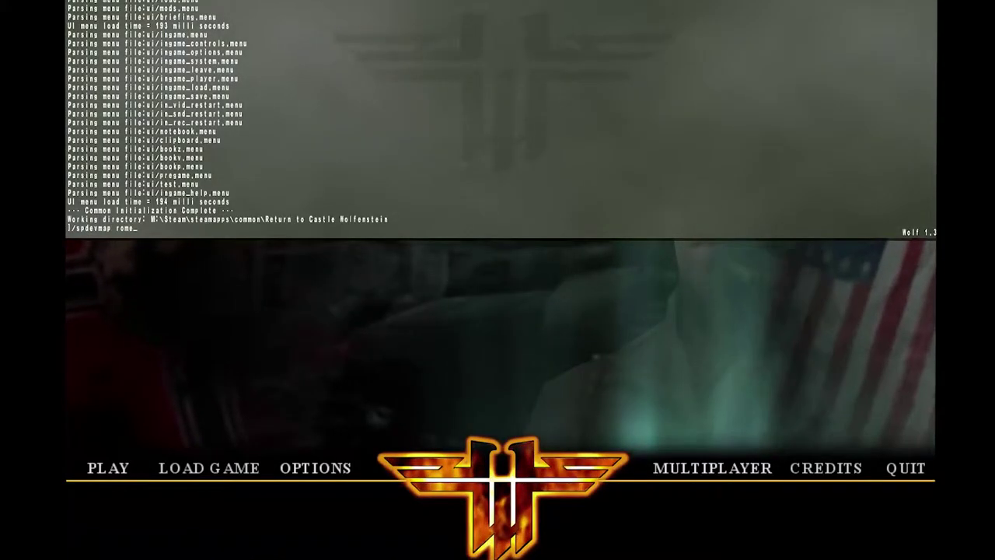
text(o)
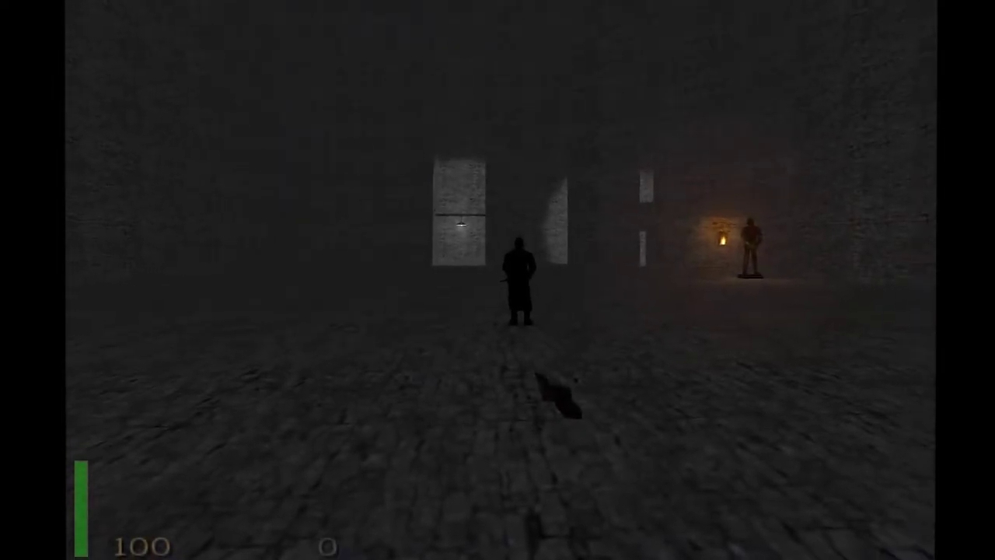
- Walk through the romeo level in the game and inspect the hanging lamp, the knight statue and the wall torch
key(Right)
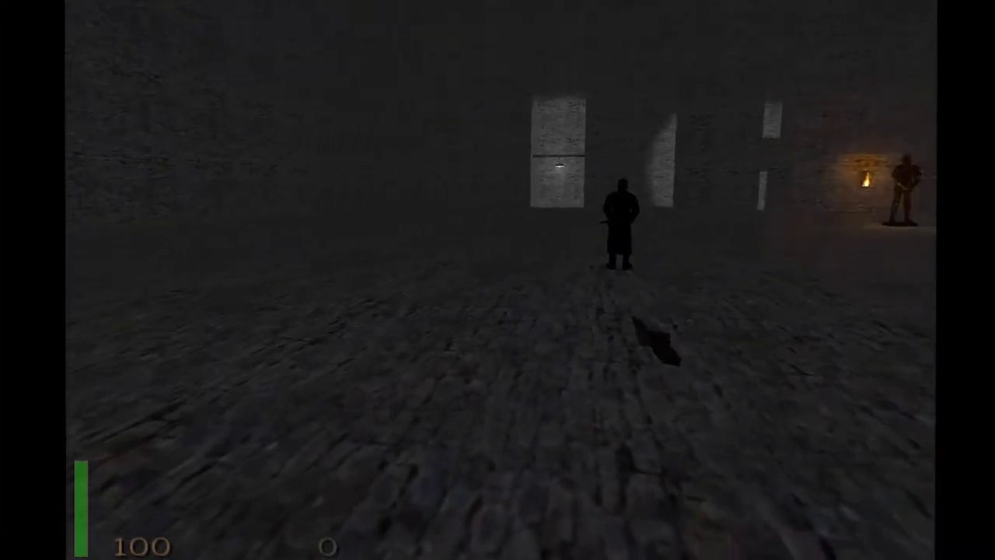
key(Right)
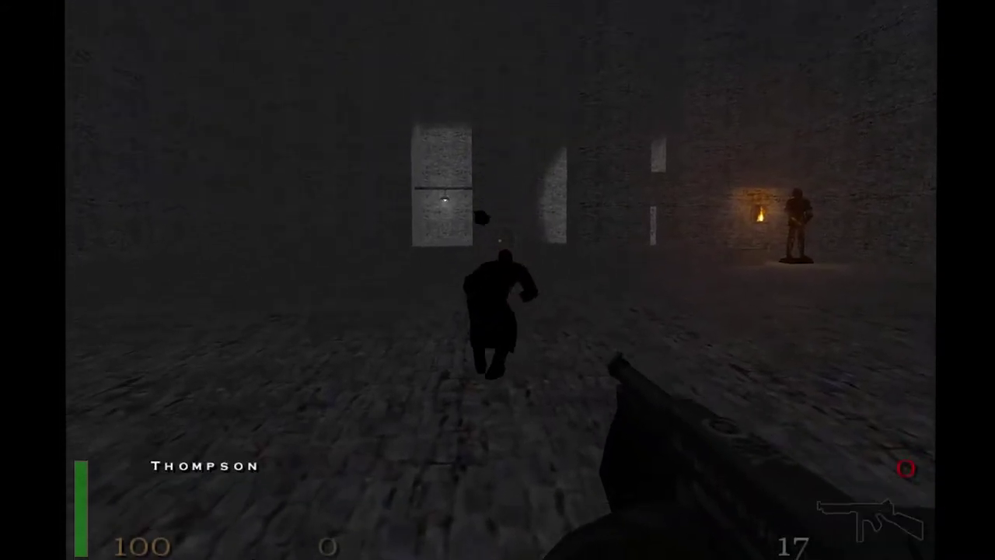
key(3)
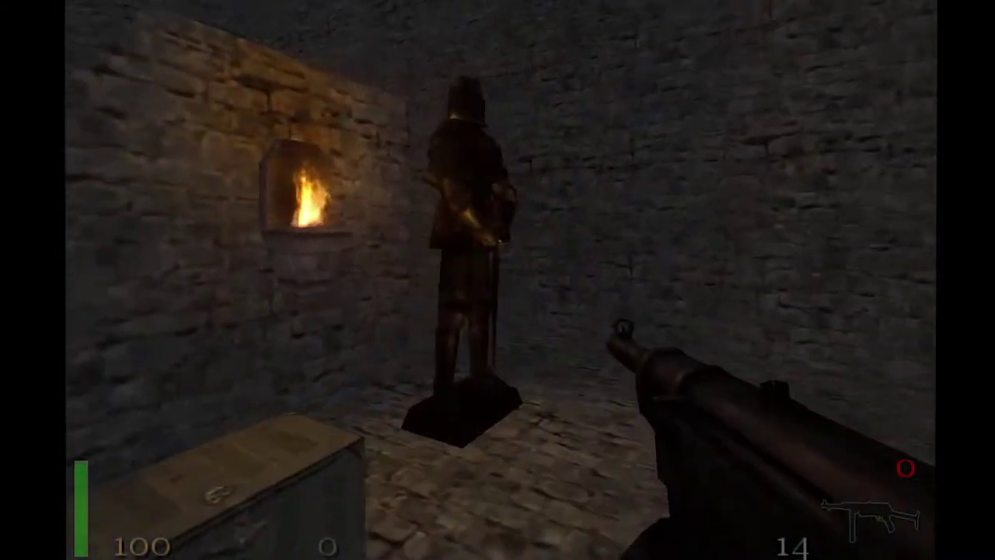
key(w)
key(f)
key(s)
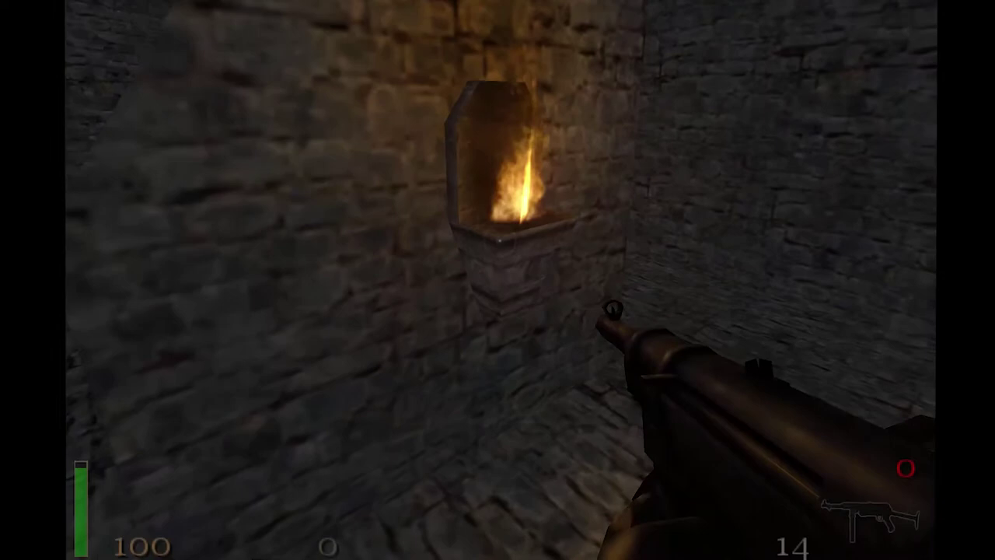
key(Left)
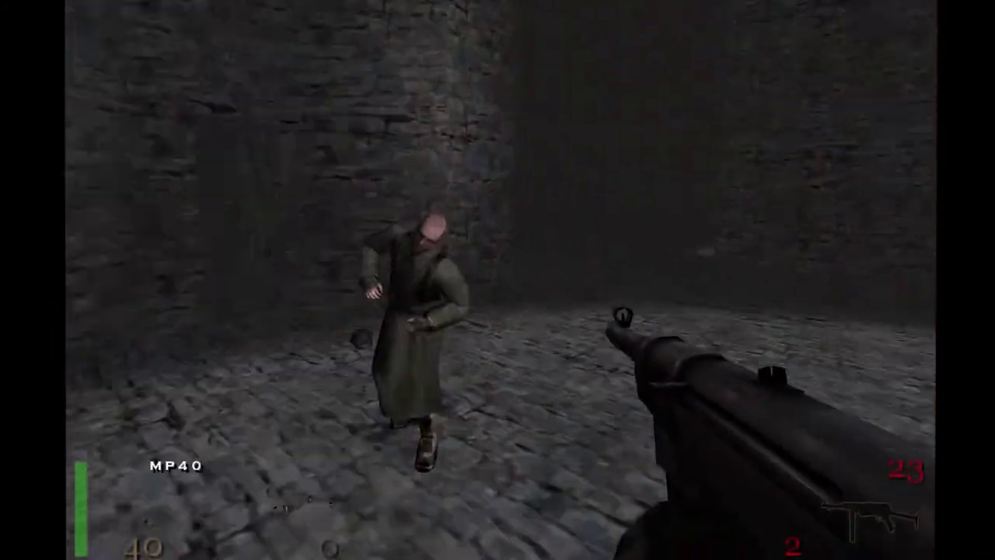
- Walk on past the soldier in the stone level and inspect the lamp hanging from the beam in the alcove
key(w)
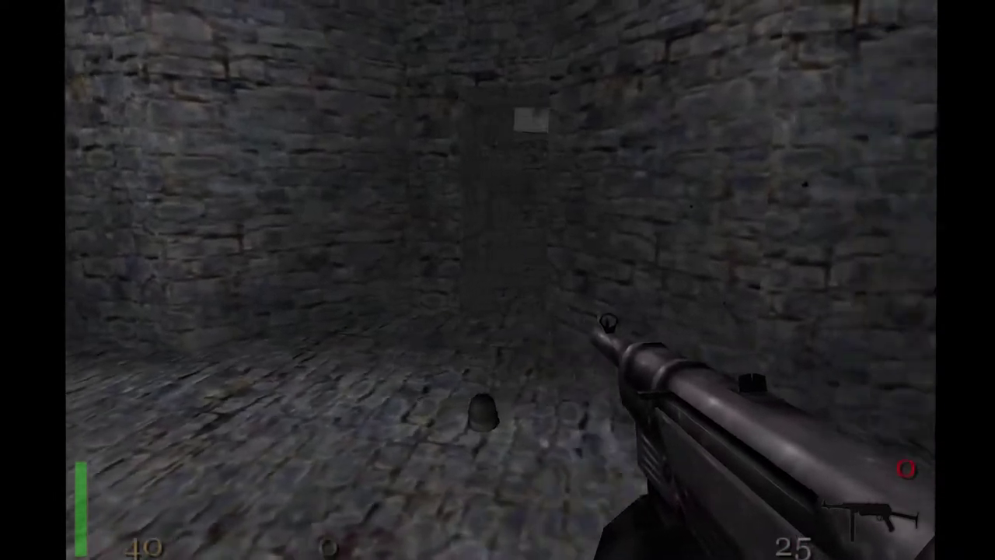
key(d)
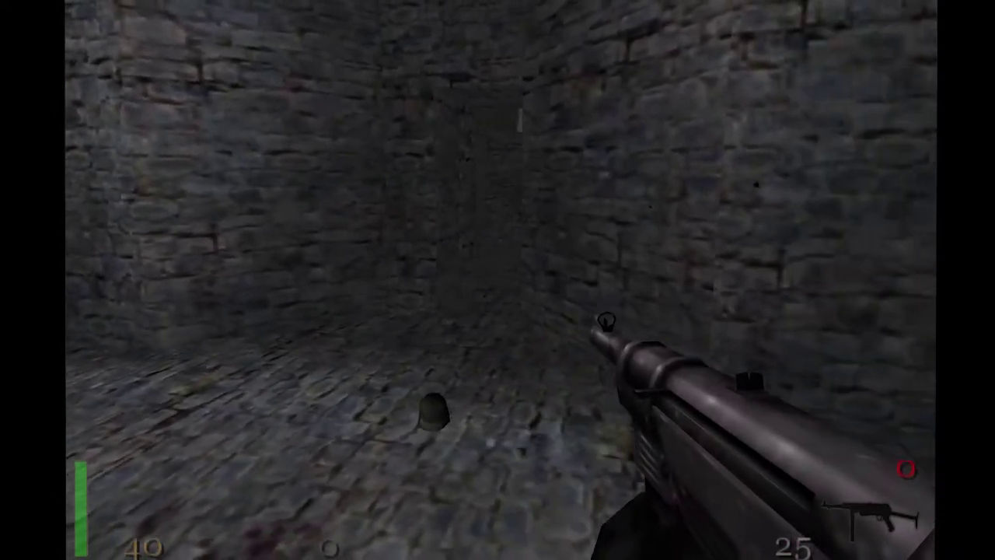
key(w)
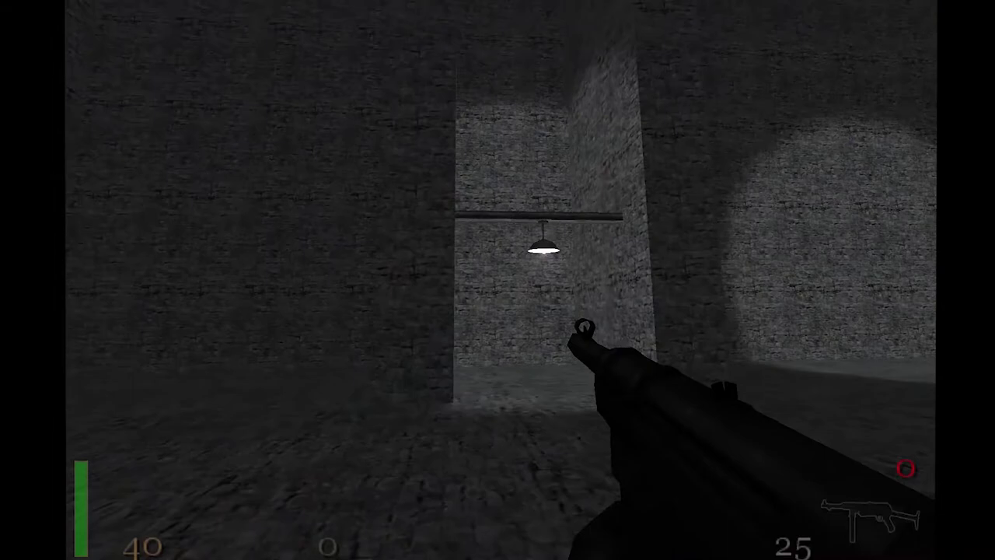
key(w)
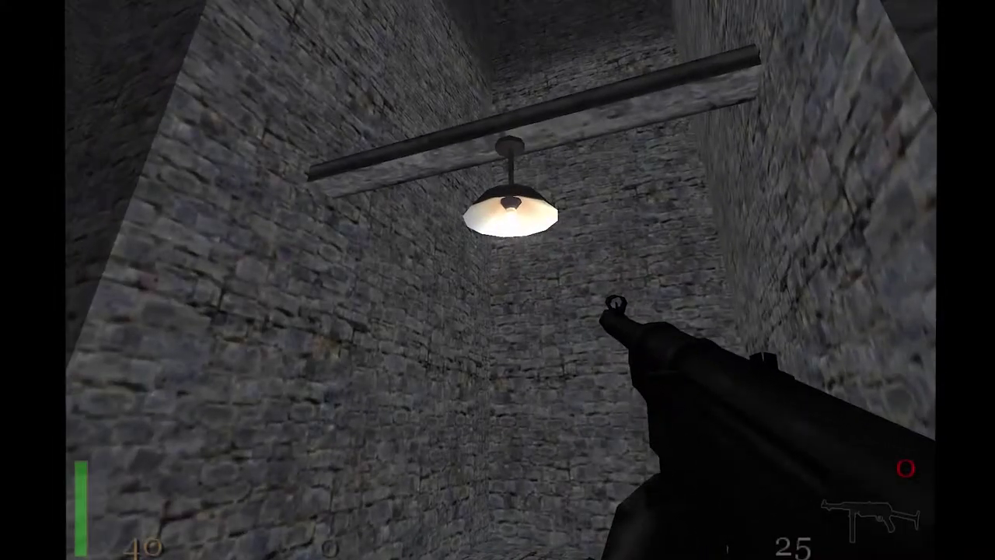
key(w)
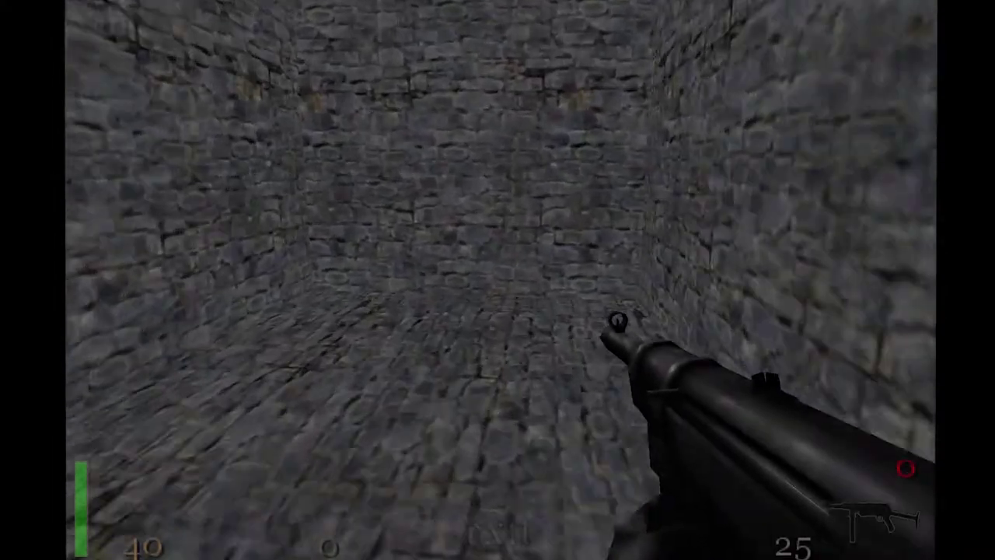
key(w)
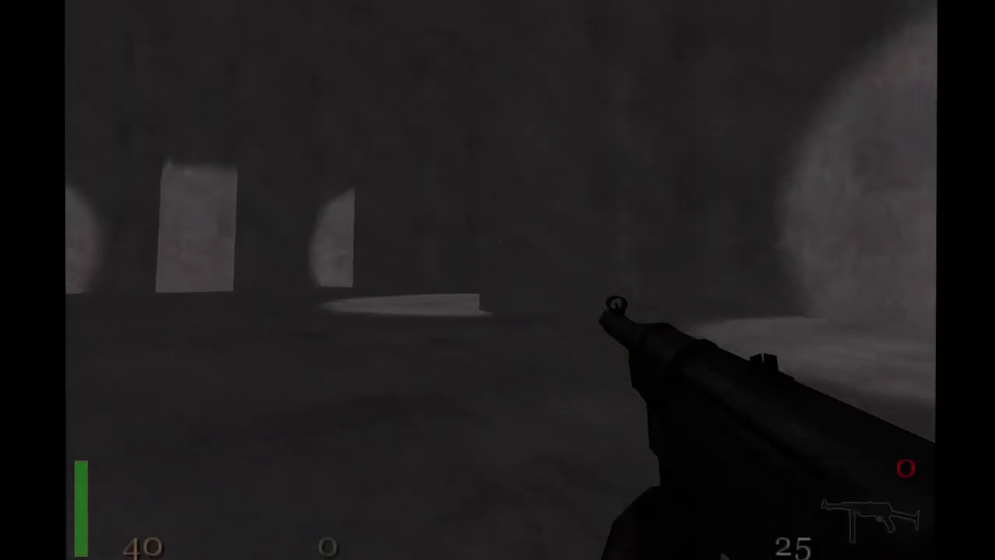
- Test the Thompson pickup in the concrete level by collecting the gun, switching to it and reloading
key(w)
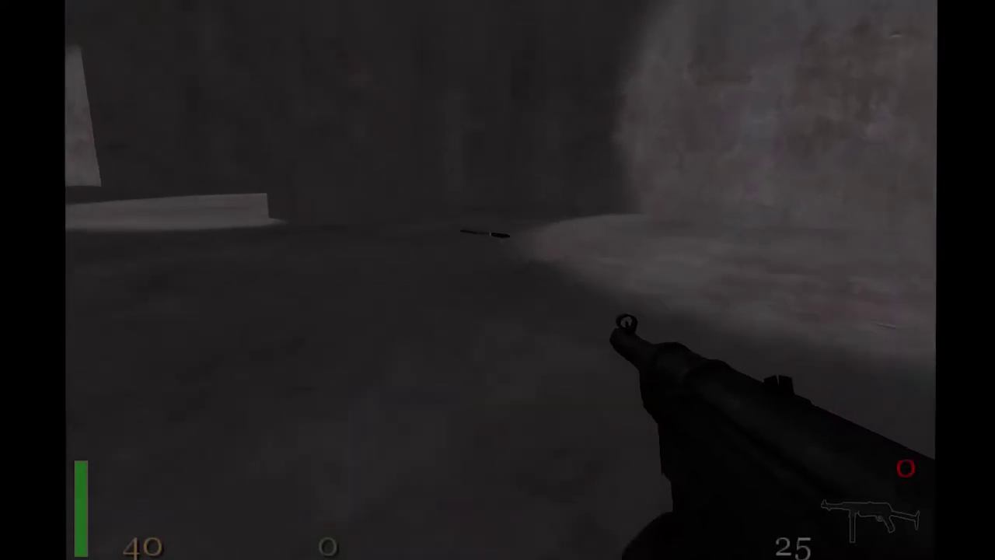
key(w)
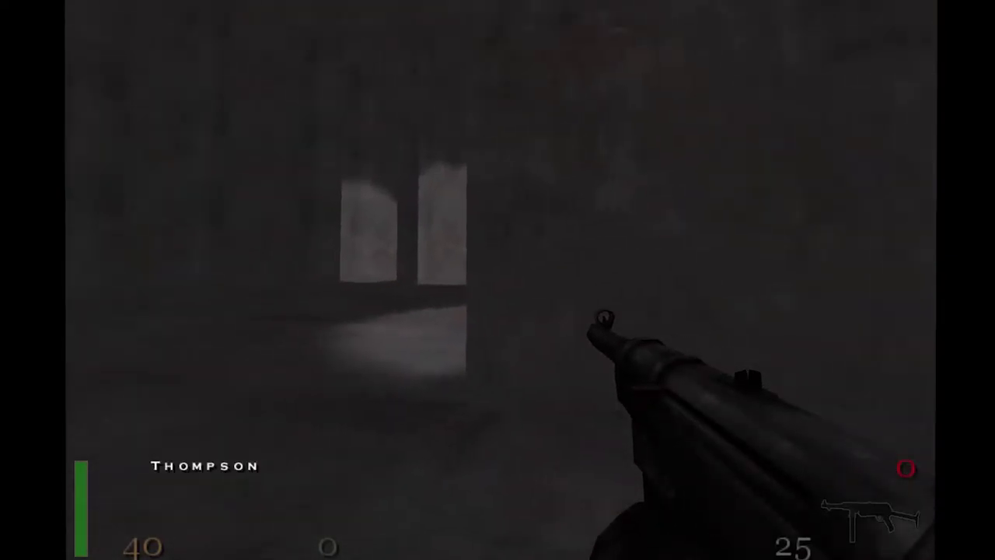
key(3)
key(r)
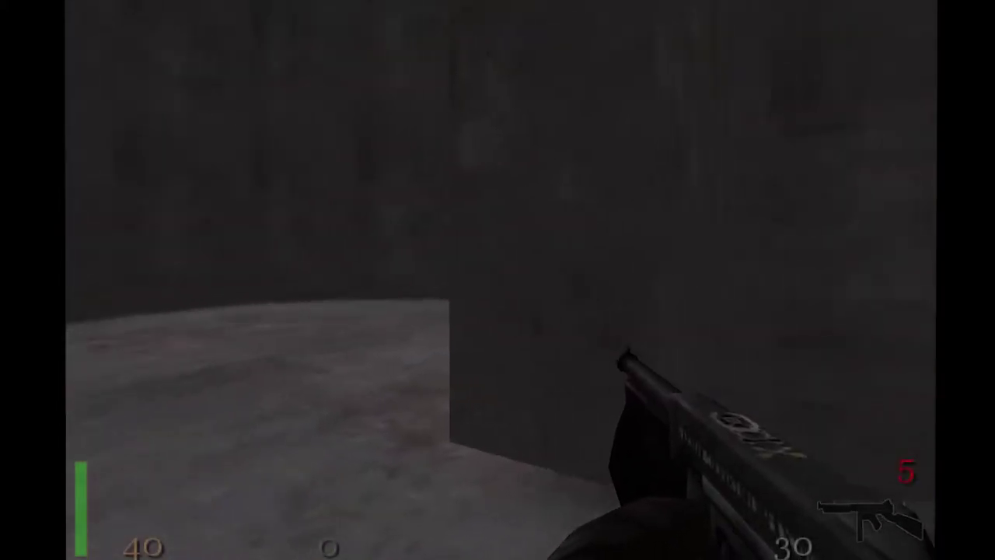
key(q)
key(w)
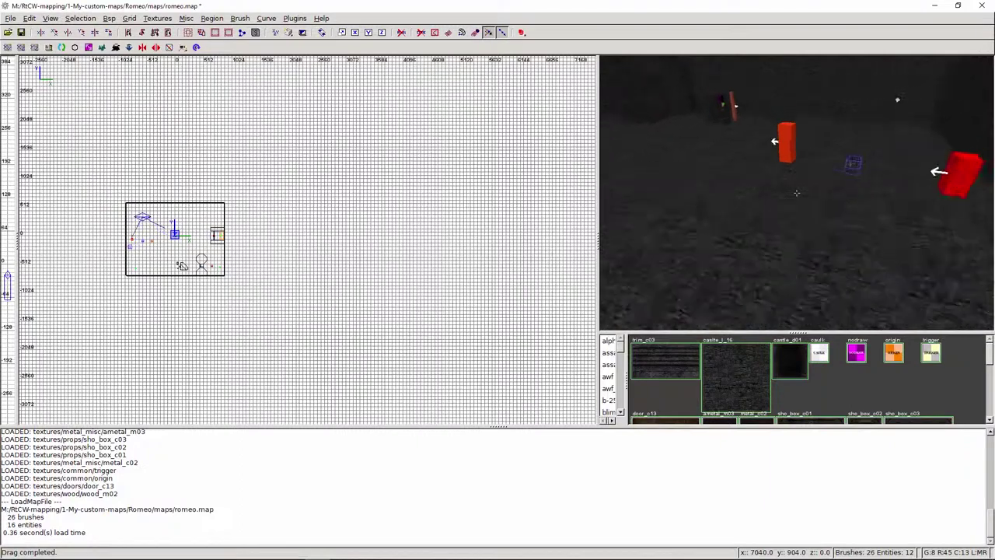
- Switch to GtkRadiant and set the count key of the weapon_thompson entity in romeo.map to 30
right_drag(824, 194, 840, 208)
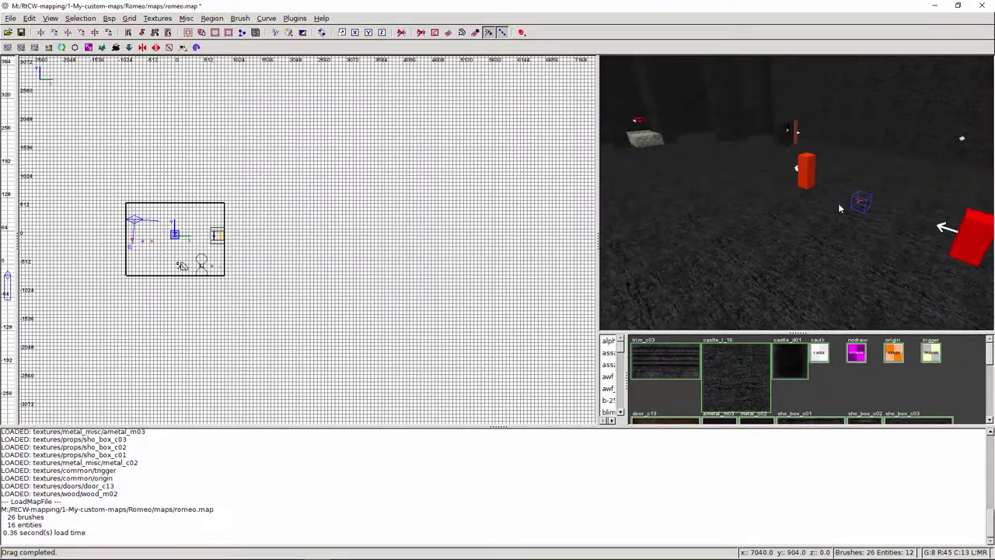
key(Up)
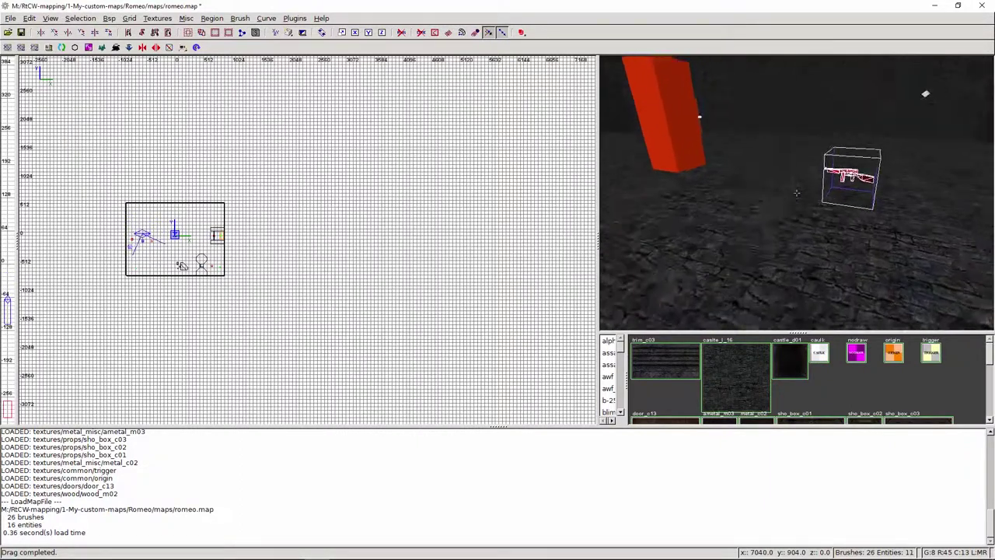
right_click(796, 193)
right_click(796, 192)
key(n)
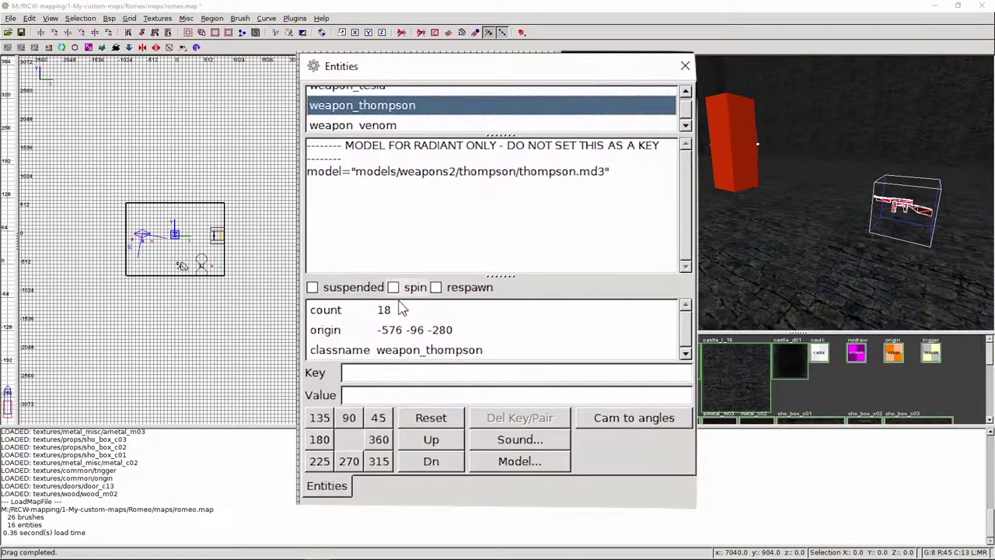
click(401, 308)
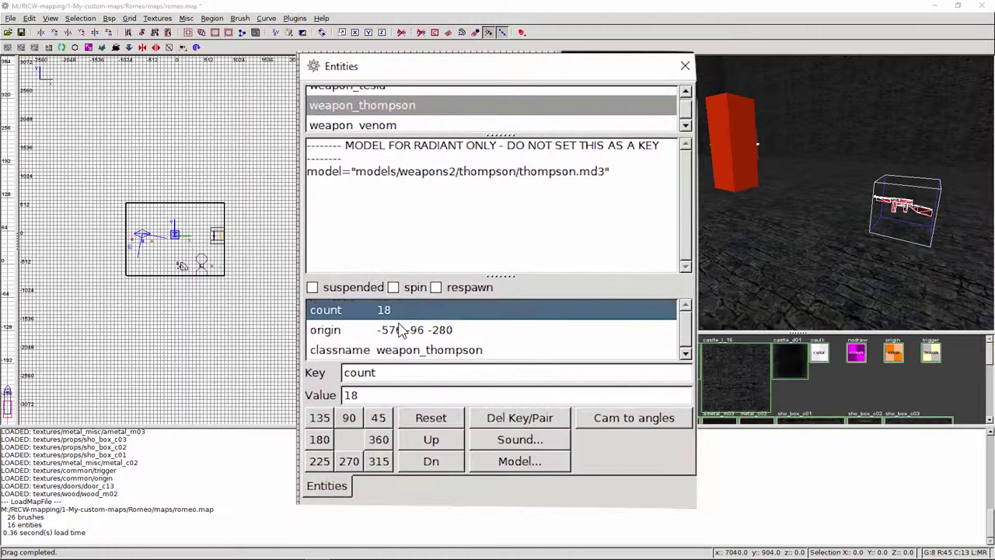
drag(387, 396, 344, 396)
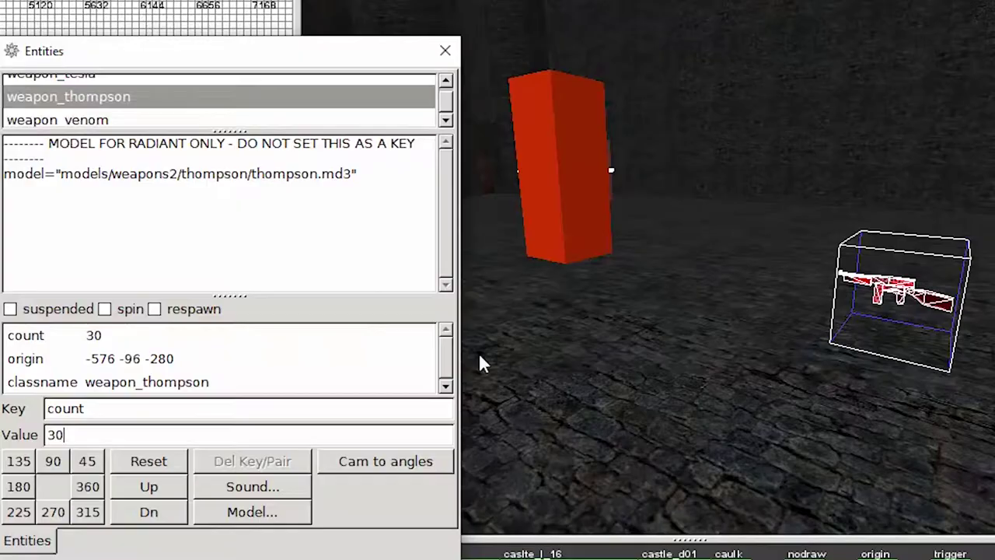
key(n)
- Clone a light entity and place the copies on either side of the red character box near the Thompson
right_drag(610, 164, 687, 277)
shift+click(685, 265)
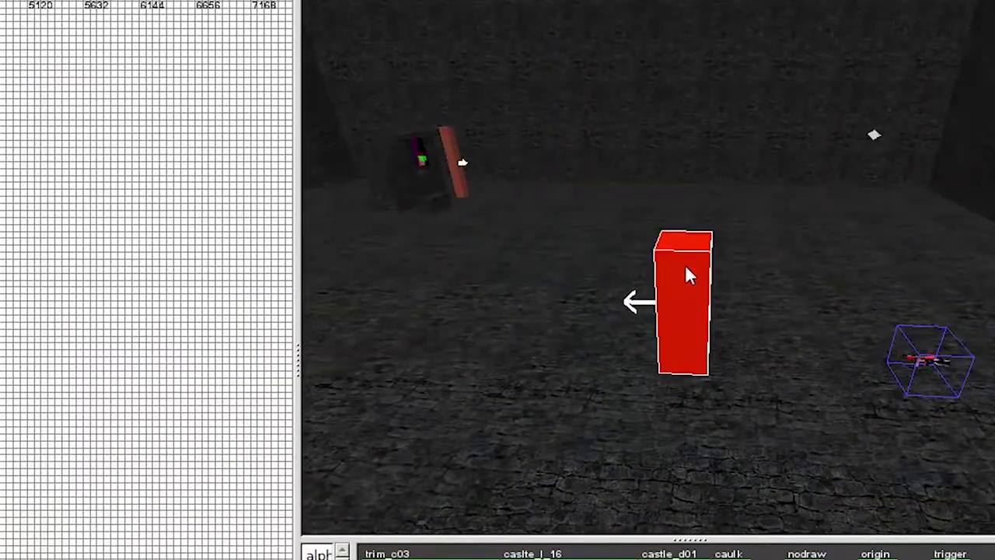
key(Escape)
shift+click(874, 135)
scroll(148, 280, up, 5)
key(space)
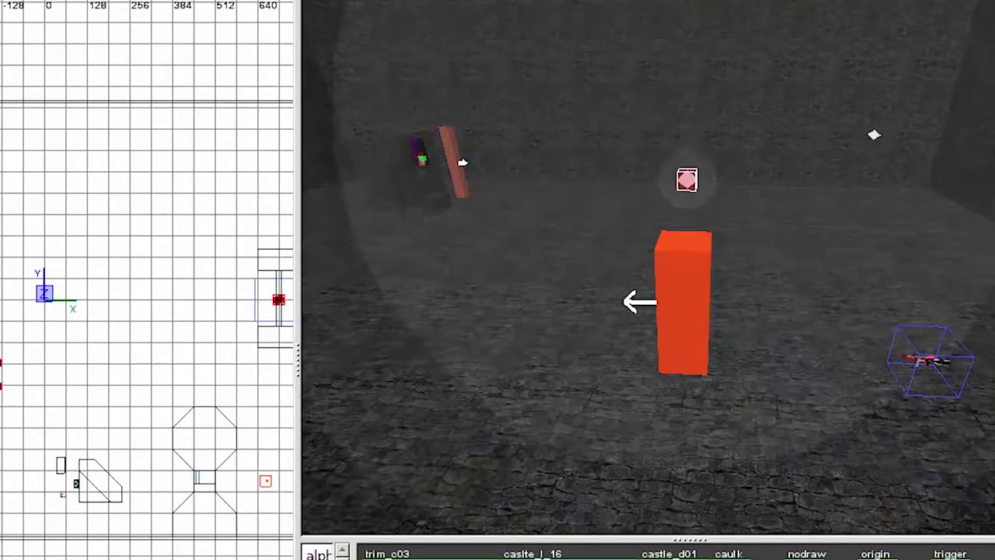
scroll(147, 279, up, 3)
key(space)
drag(0, 431, 47, 431)
key(Escape)
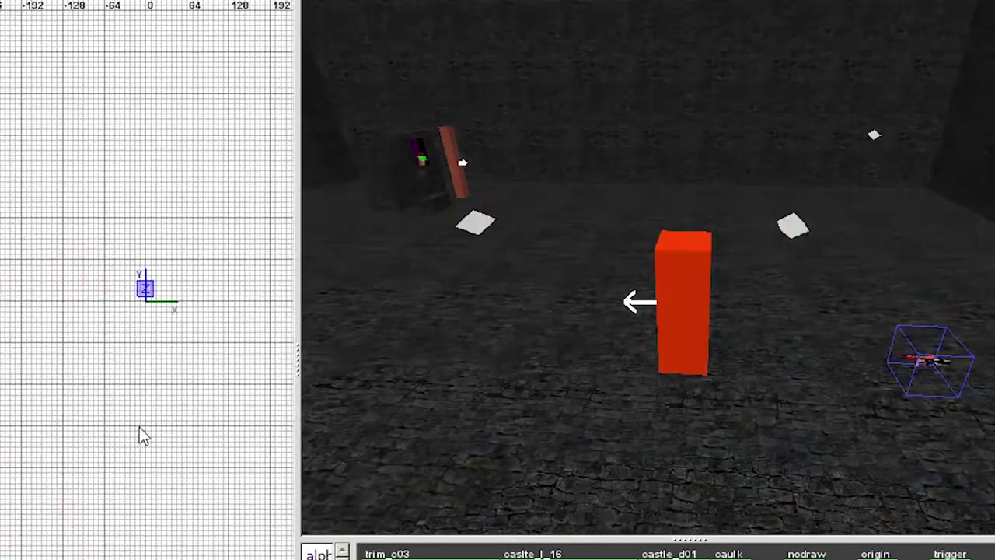
- Create a brush around the flame of the wall torch and apply the trigger texture to it
right_click(703, 381)
key(Up)
key(Up)
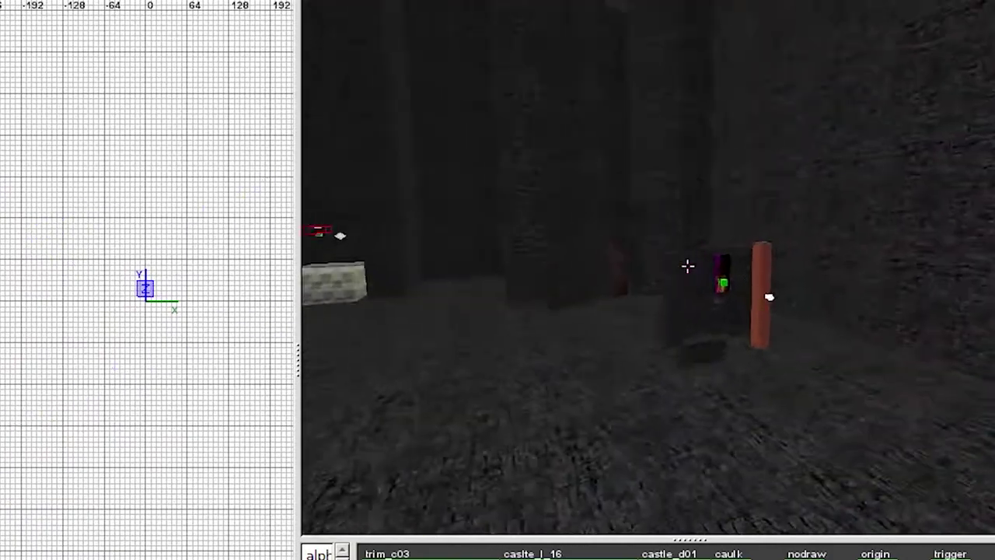
right_click(689, 323)
scroll(148, 280, up, 9)
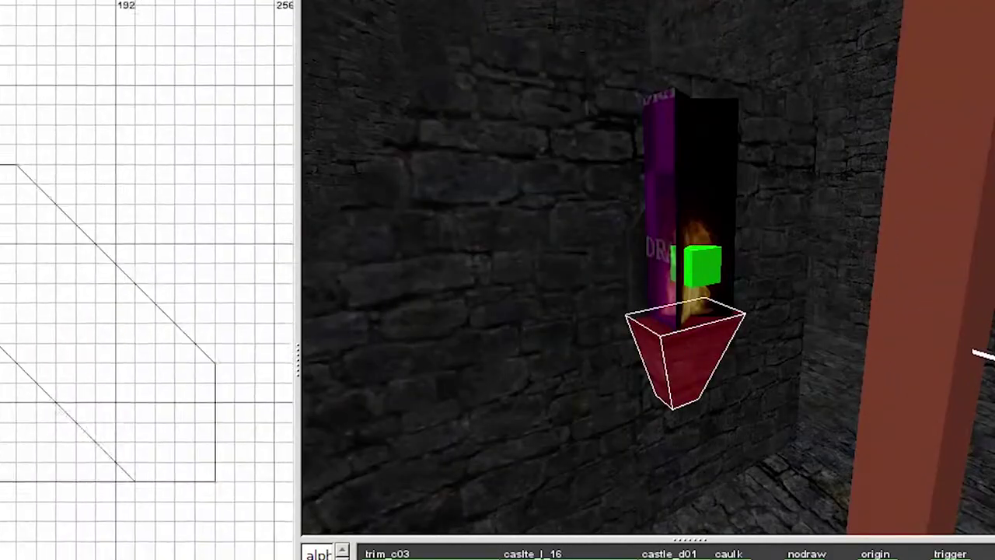
key(BackSpace)
drag(0, 256, 0, 342)
key(ctrl+Tab)
key(ctrl+Tab)
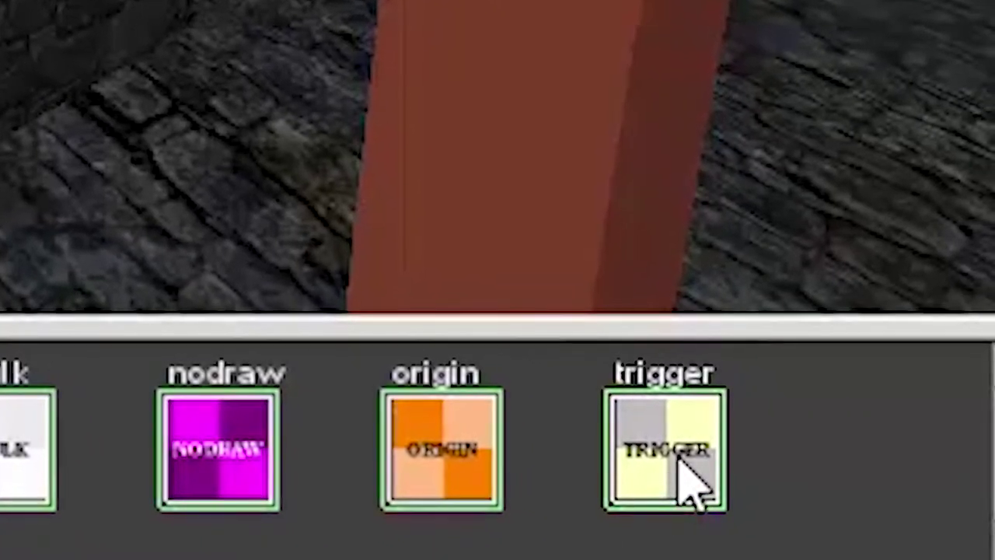
click(686, 475)
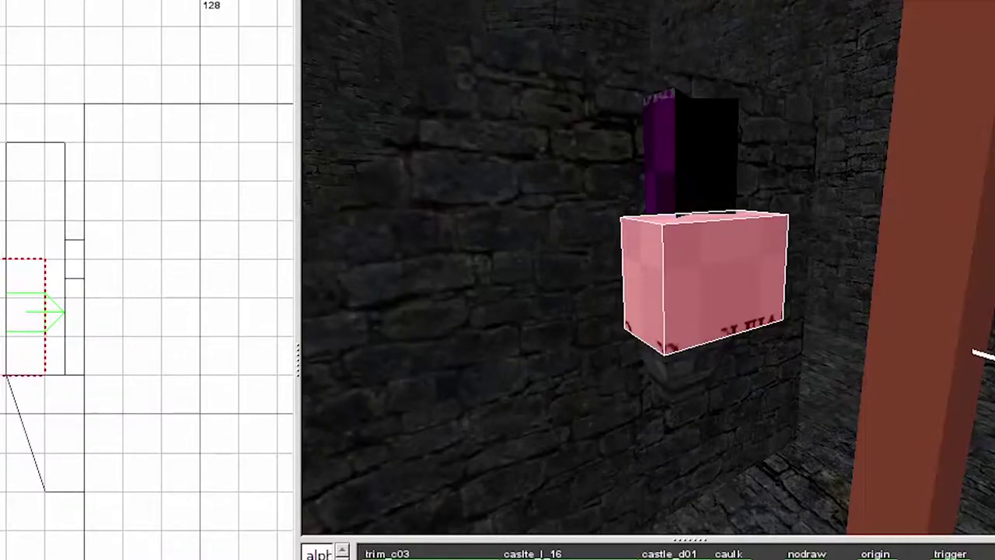
click(666, 450)
- Resize the trigger brush in the top view so that it fits closely around the torch flame
key(ctrl+Tab)
scroll(5, 371, up, 4)
right_drag(5, 371, 173, 146)
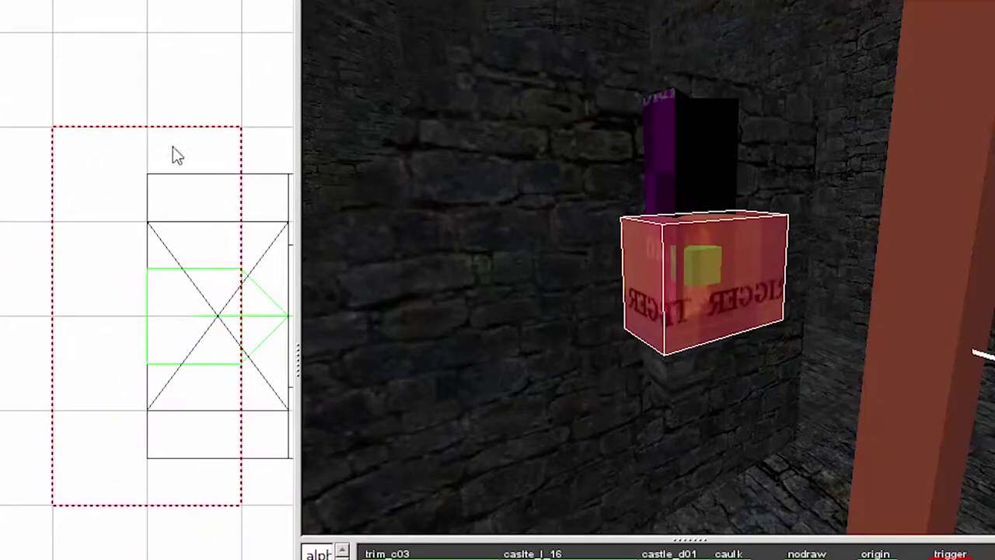
key(2)
drag(165, 84, 159, 189)
drag(116, 535, 113, 418)
drag(0, 350, 7, 338)
- Turn the trigger brush into a trigger_hurt entity and enter the key dmg with the value 2
right_click(52, 189)
mouse_move(153, 355)
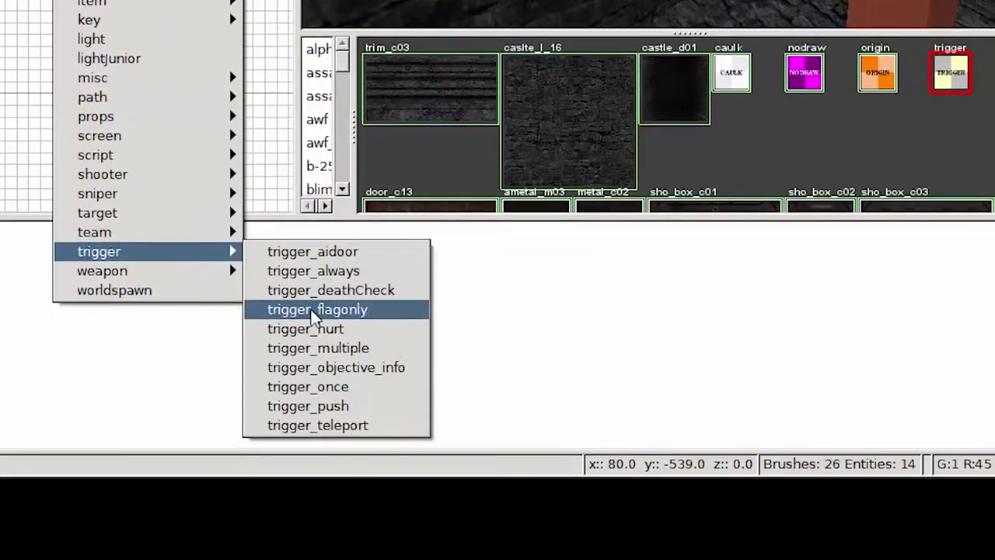
click(383, 339)
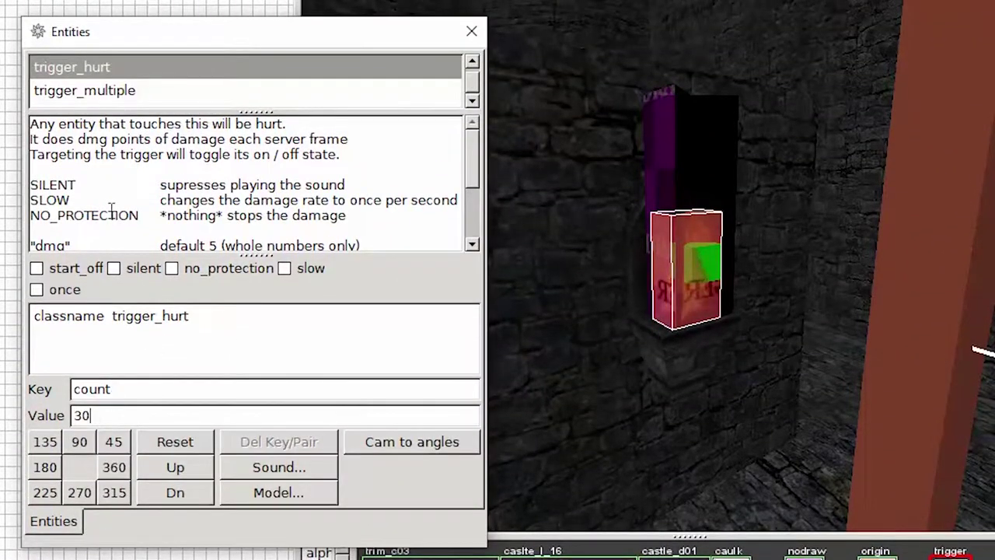
scroll(111, 212, down, 1)
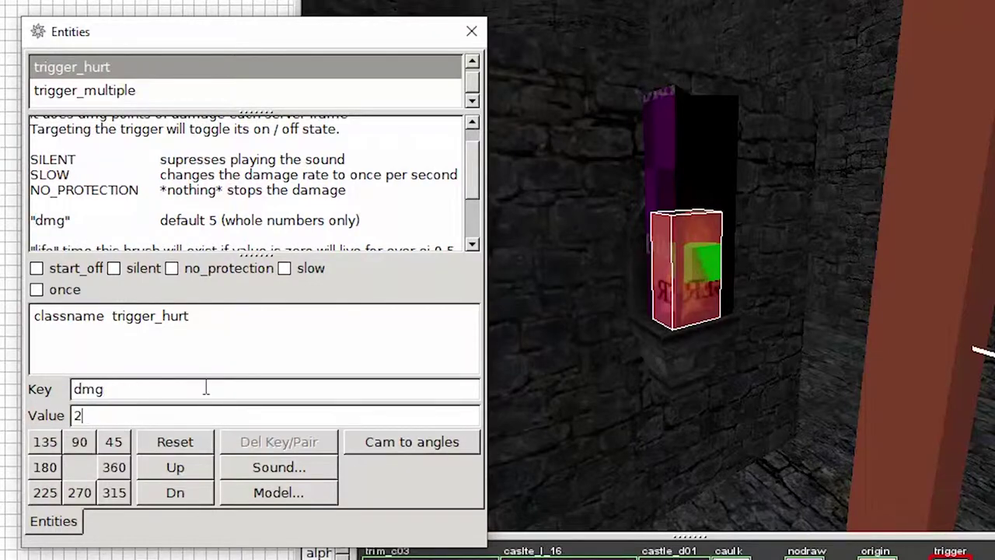
key(Escape)
key(Escape)
- Save romeo.map and compile it into romeo.bsp
right_click(626, 313)
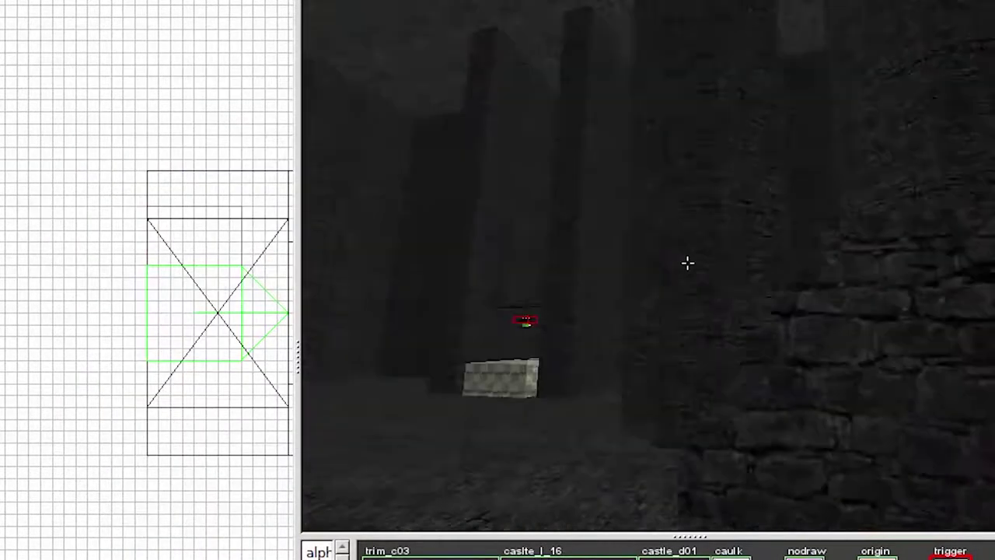
key(w)
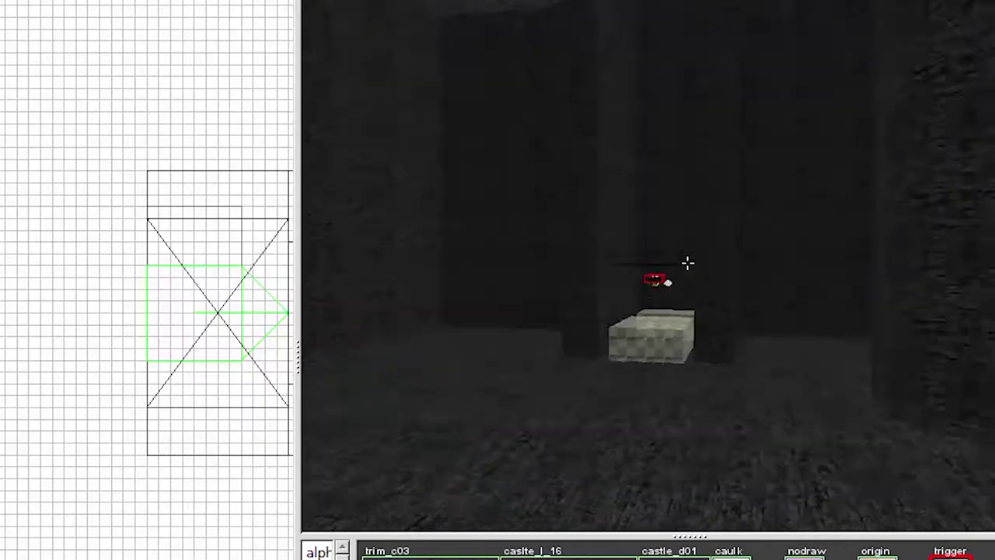
right_click(688, 262)
key(ctrl+s)
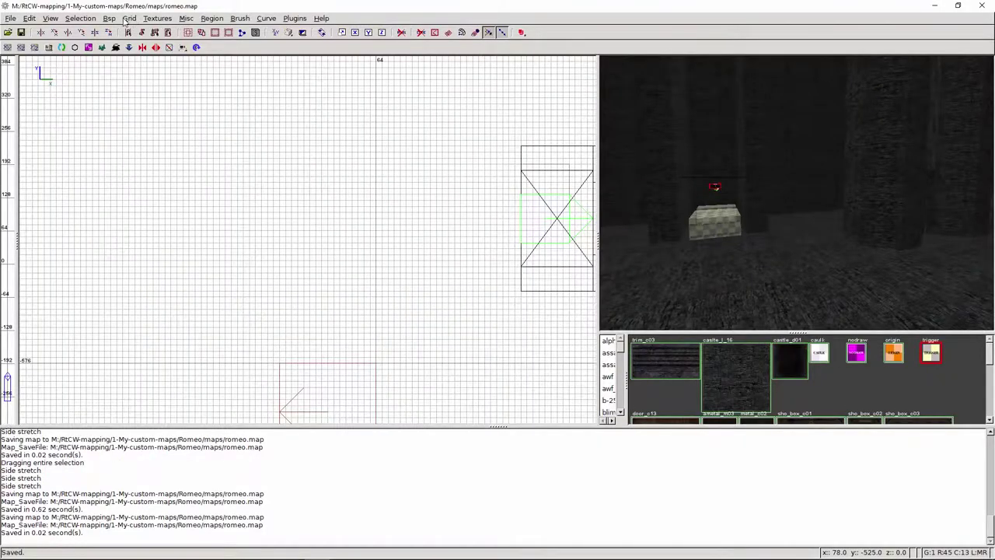
click(109, 18)
click(283, 153)
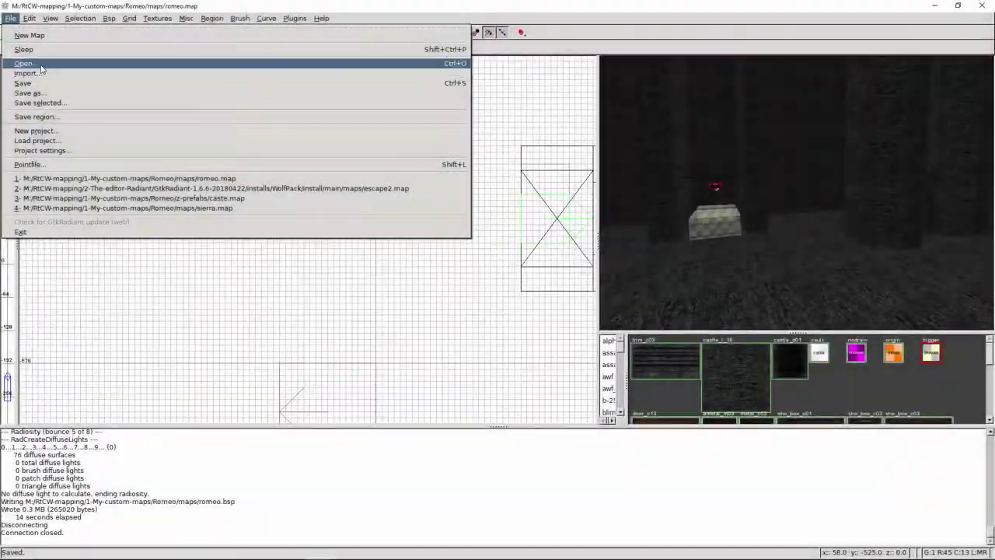
- Open sierra.map from the Romeo maps folder
click(35, 63)
click(292, 153)
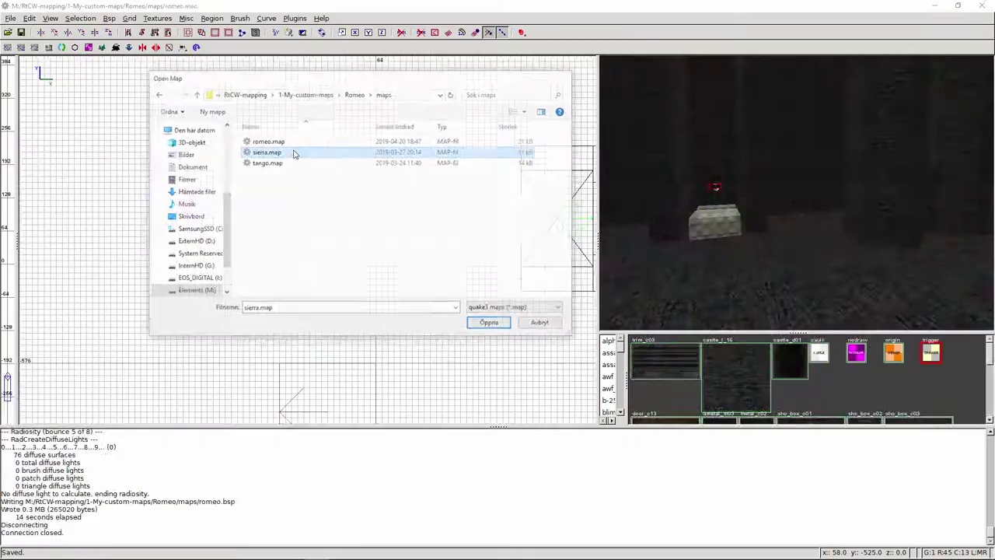
double_click(243, 194)
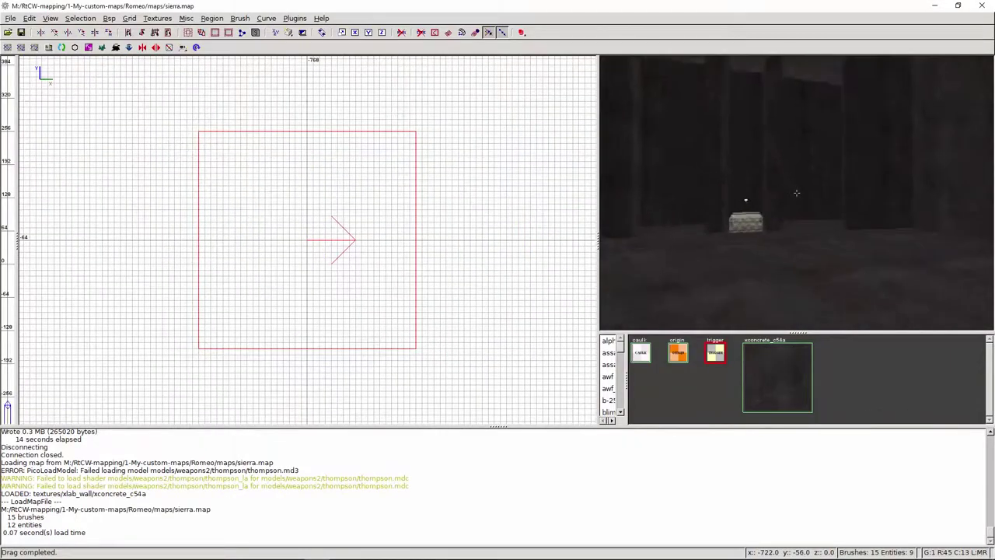
- Set the count key of the weapon_thompson entity in the sierra map to 30
key(Up)
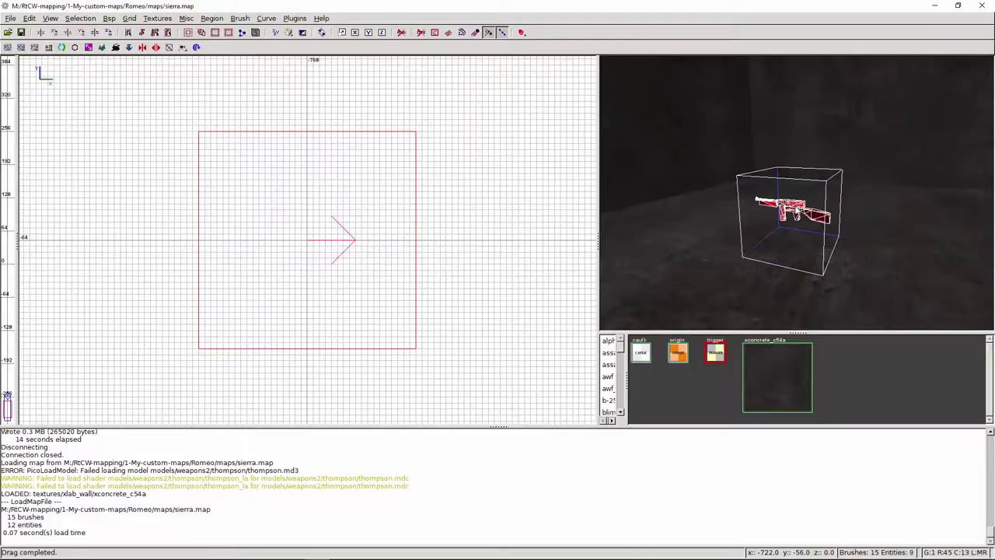
key(n)
click(439, 301)
drag(426, 363, 347, 366)
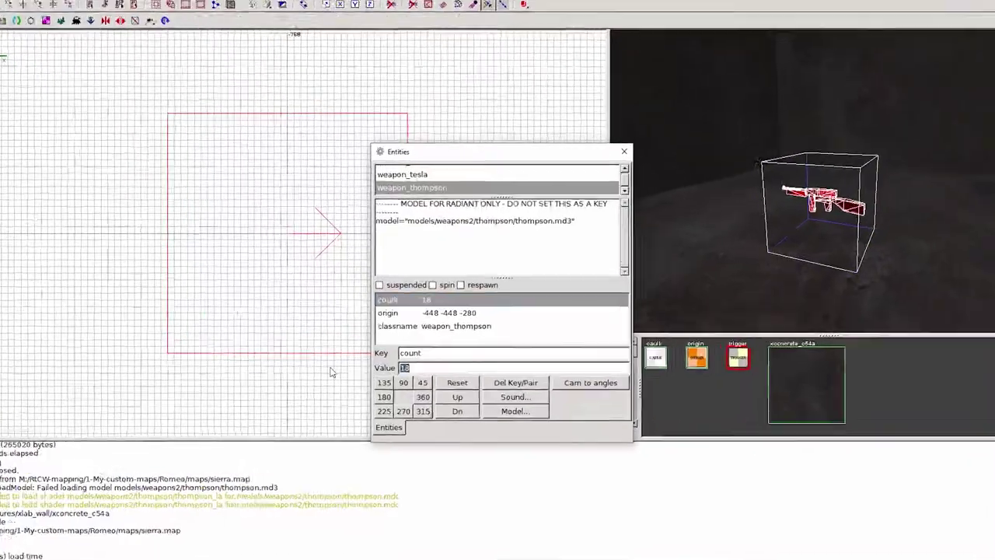
text(30)
key(Return)
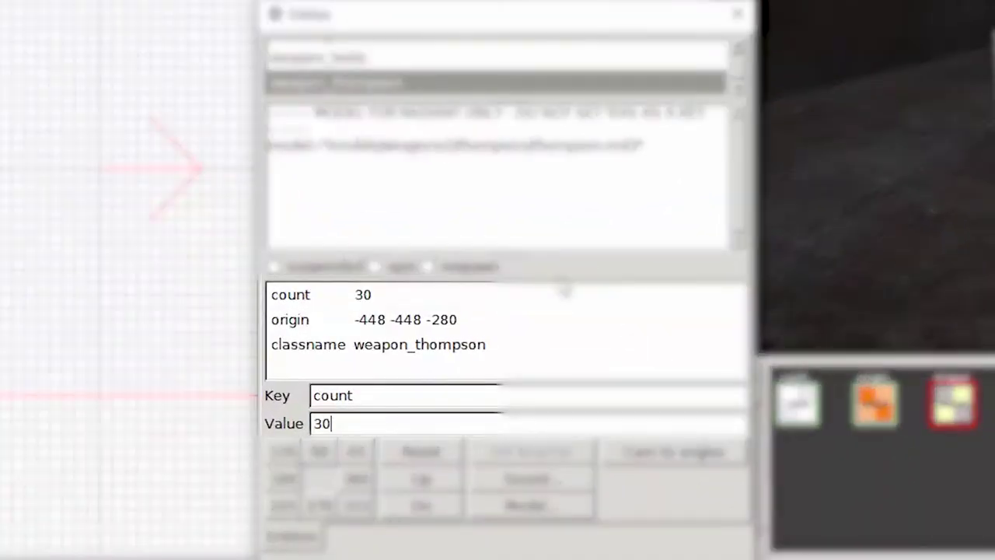
- Insert a misc_gamemodel entity in the sierra map using xlab_refer.md3 from the mapobjects/xlab_props folder
right_click(766, 307)
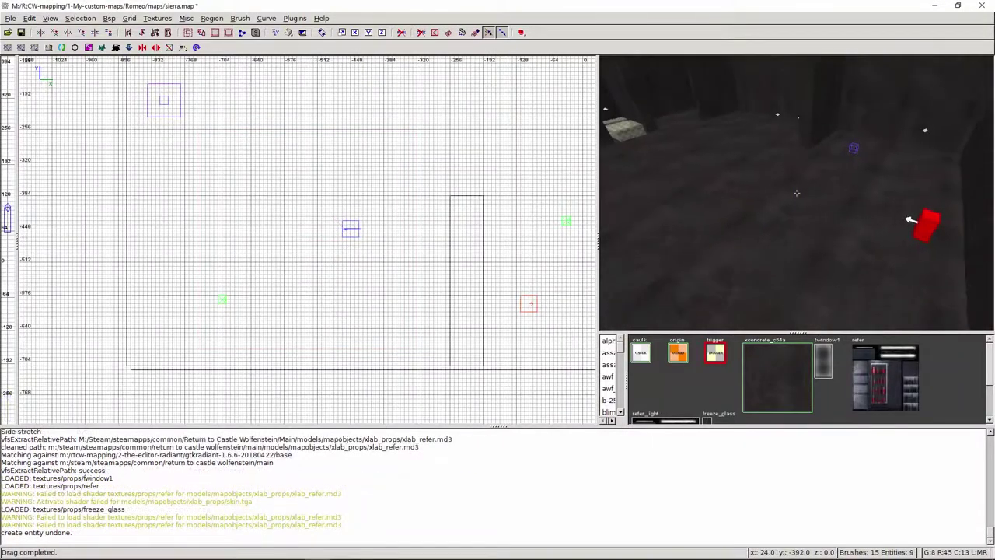
key(Down)
key(Up)
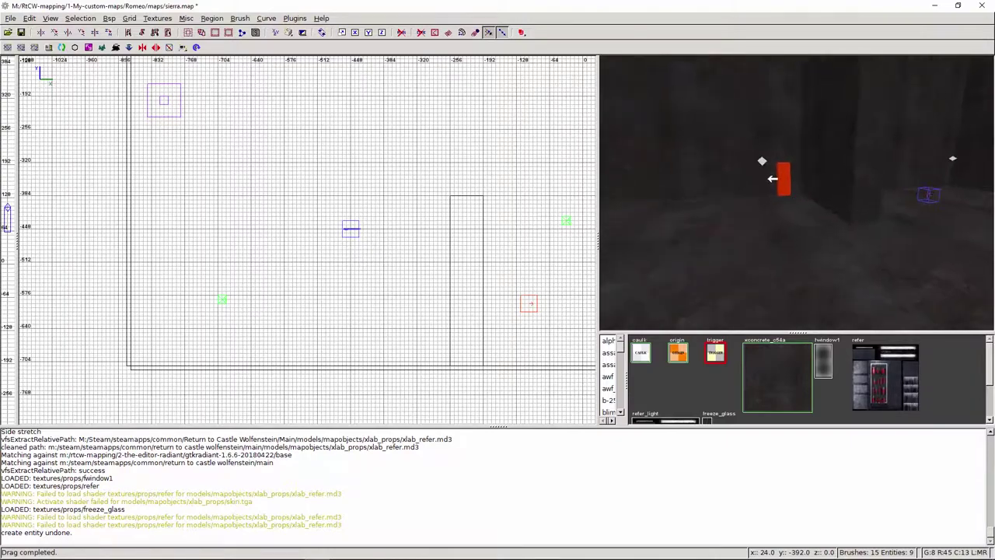
right_click(471, 126)
mouse_move(498, 312)
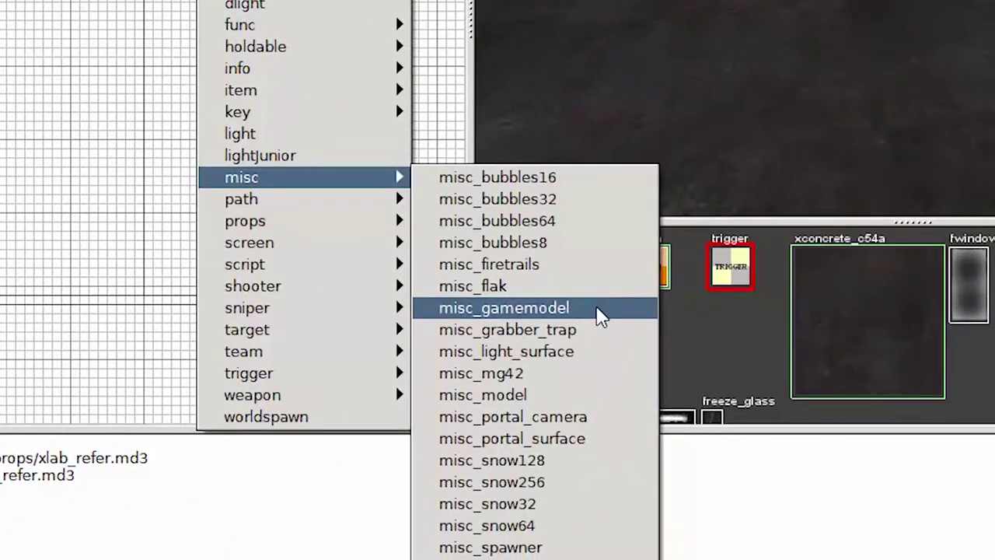
click(600, 315)
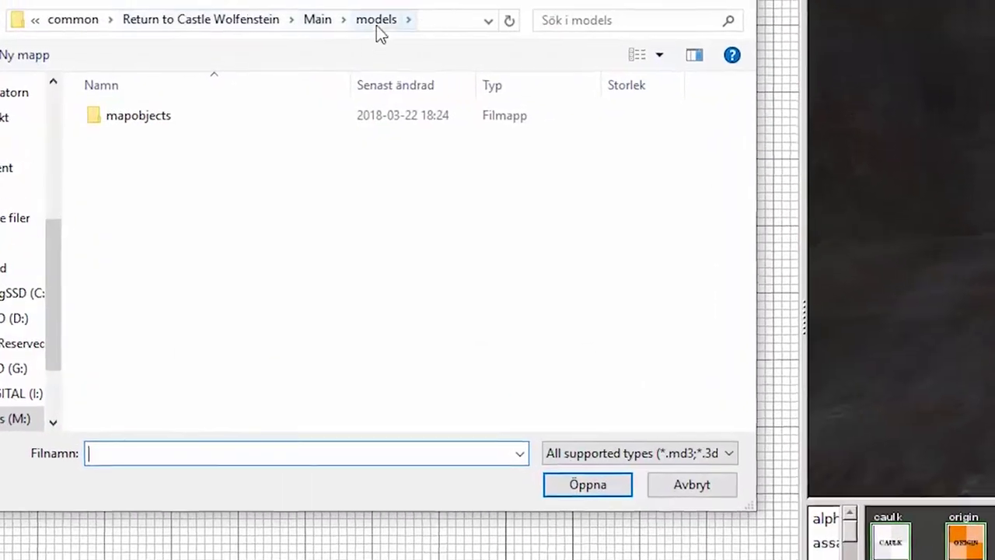
double_click(211, 127)
scroll(202, 234, down, 15)
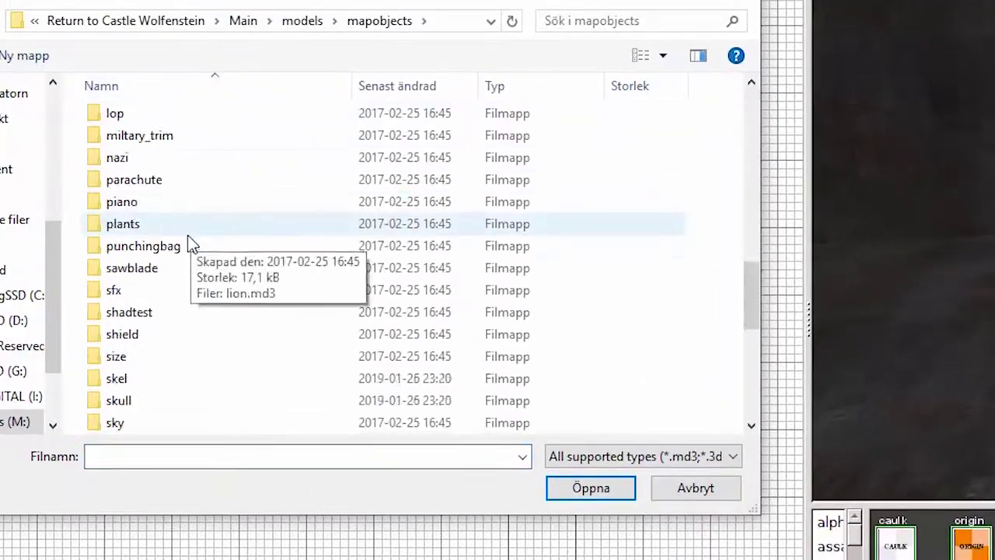
double_click(199, 380)
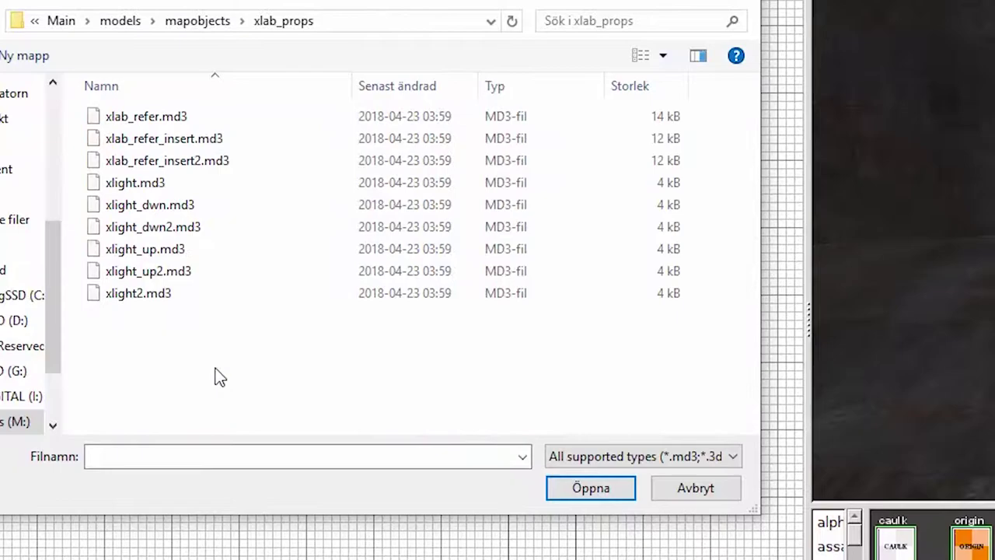
double_click(161, 124)
- Lower the refrigerator model onto the floor at origin -88 -280 -312
drag(388, 163, 460, 278)
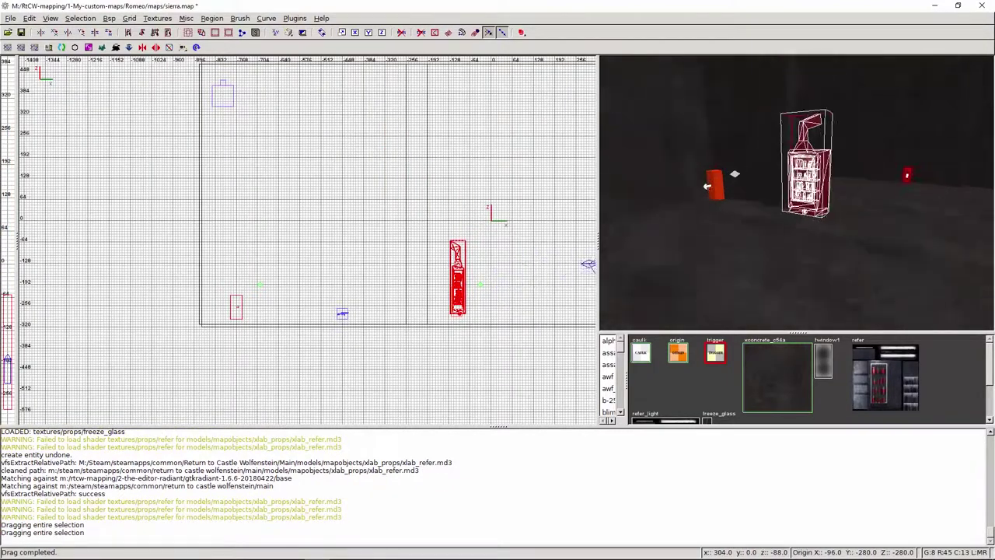
right_click(684, 233)
key(Up)
right_click(684, 233)
right_drag(369, 292, 257, 231)
scroll(257, 232, up, 4)
drag(405, 216, 413, 241)
right_click(832, 233)
key(Down)
key(Up)
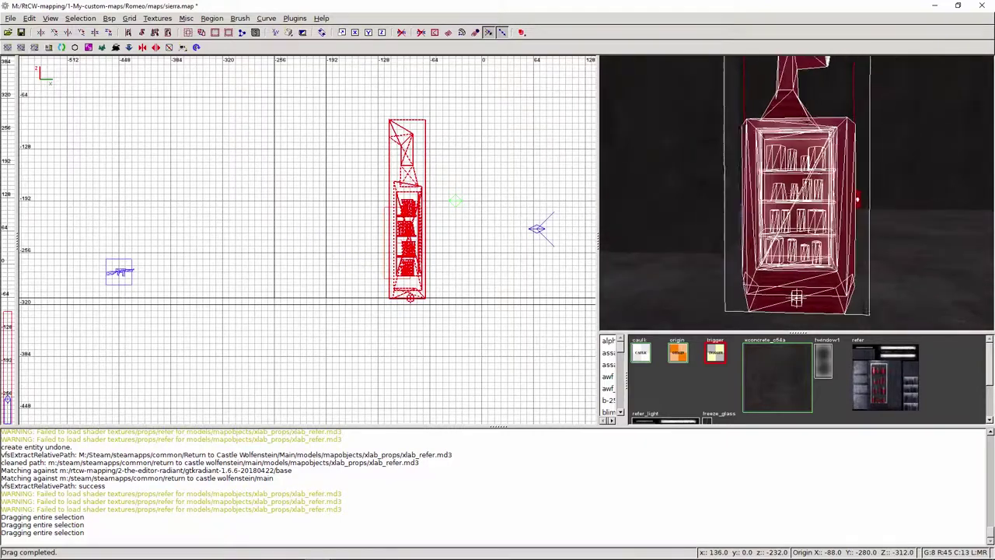
- Move the refrigerator model against the face of the nearby interior wall
key(Down)
right_click(796, 193)
key(ctrl+Tab)
key(ctrl+Tab)
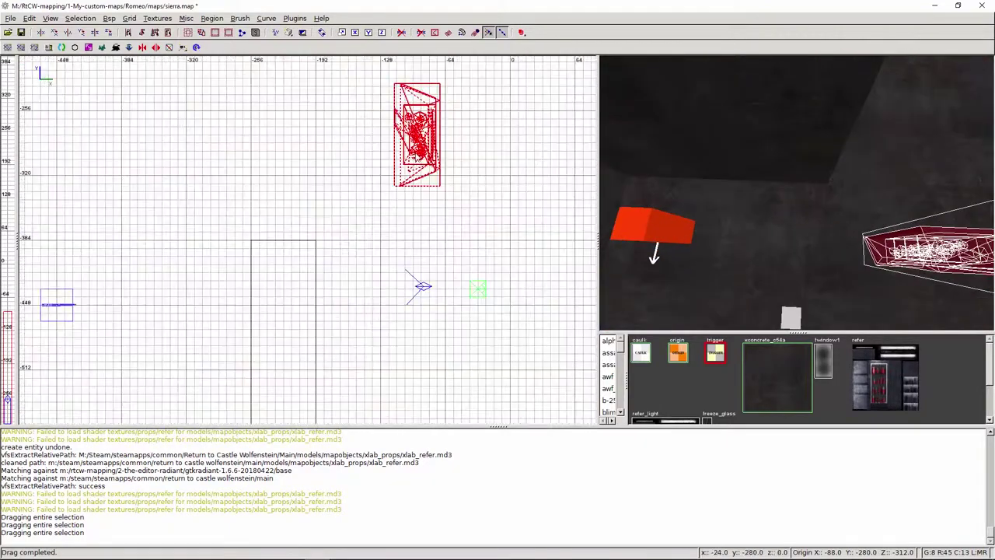
drag(422, 133, 344, 295)
right_click(681, 197)
key(Down)
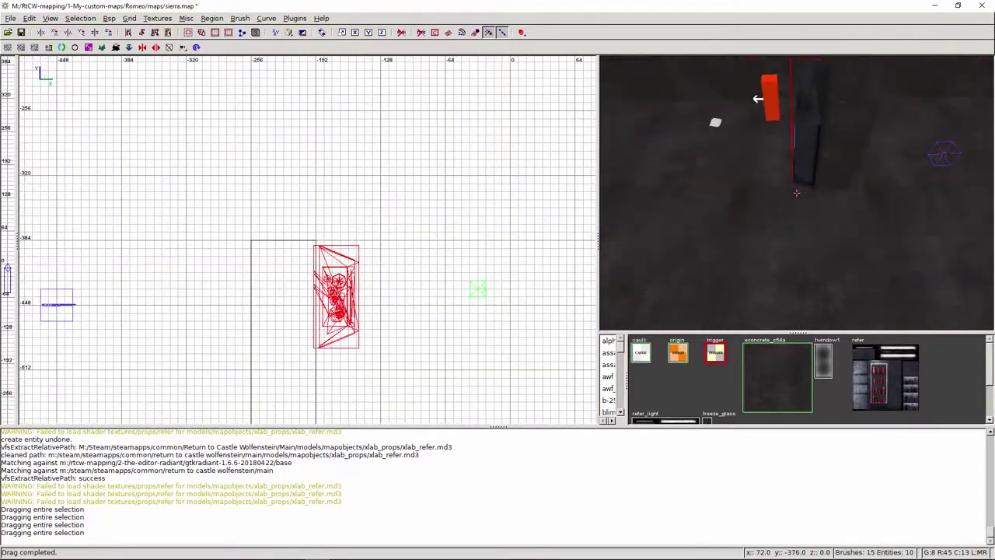
key(Up)
key(Down)
key(Left)
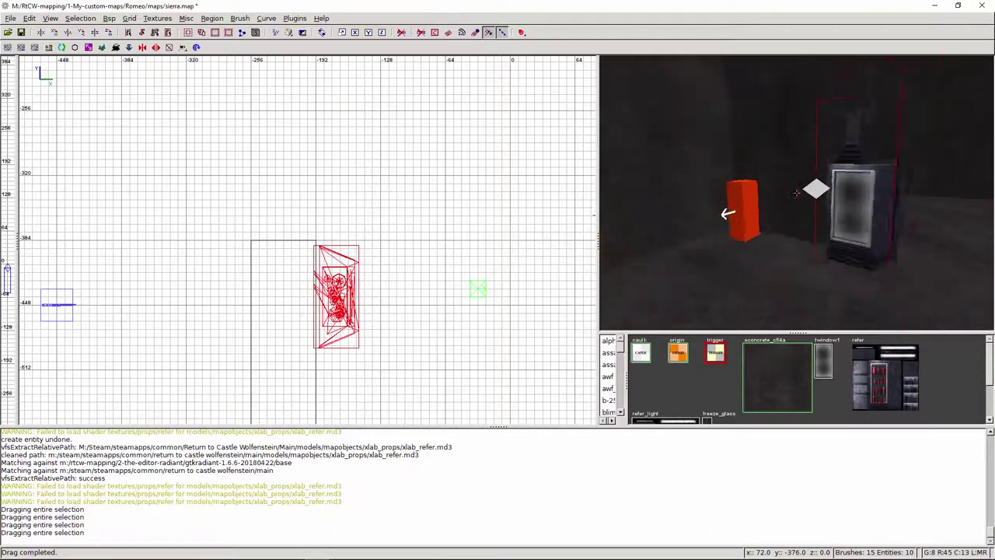
- Shift the refrigerator model along the wall to origin -168 -464 -312
right_click(796, 193)
right_click(799, 178)
shift+click(816, 251)
drag(817, 251, 798, 253)
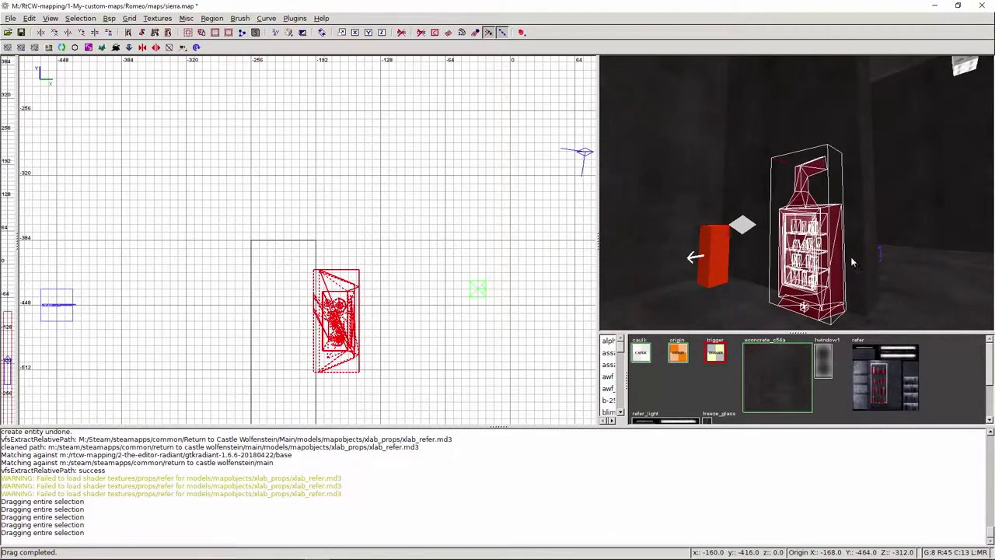
key(Escape)
- Draw a floor-to-ceiling caulk brush on the wall beside the refrigerator model
shift+click(851, 256)
right_drag(432, 330, 481, 277)
key(Escape)
scroll(480, 276, up, 3)
drag(421, 143, 501, 176)
drag(522, 184, 537, 189)
key(ctrl+Tab)
scroll(420, 209, down, 8)
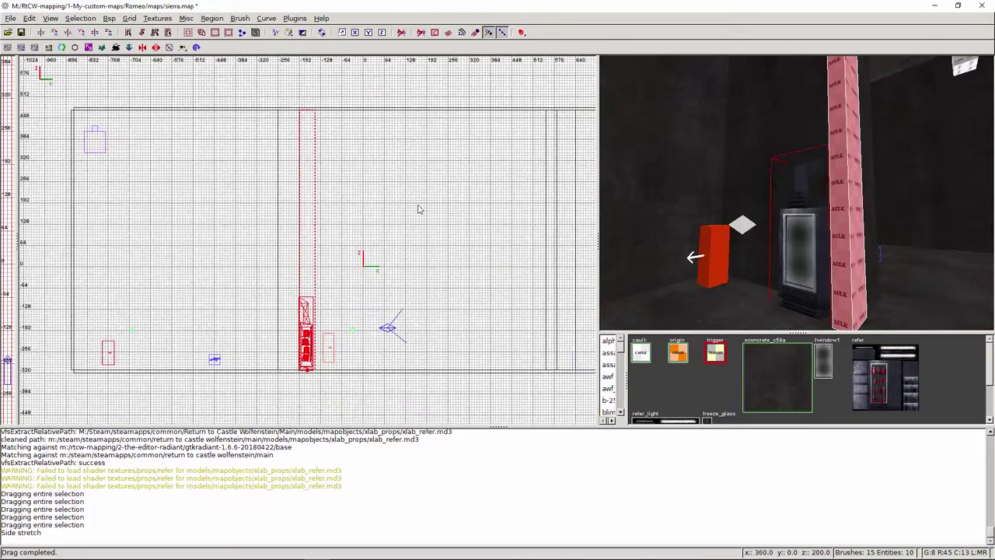
- Convert the new caulk brush beside the refrigerator into a detail brush
right_click(848, 226)
right_click(796, 193)
right_click(538, 114)
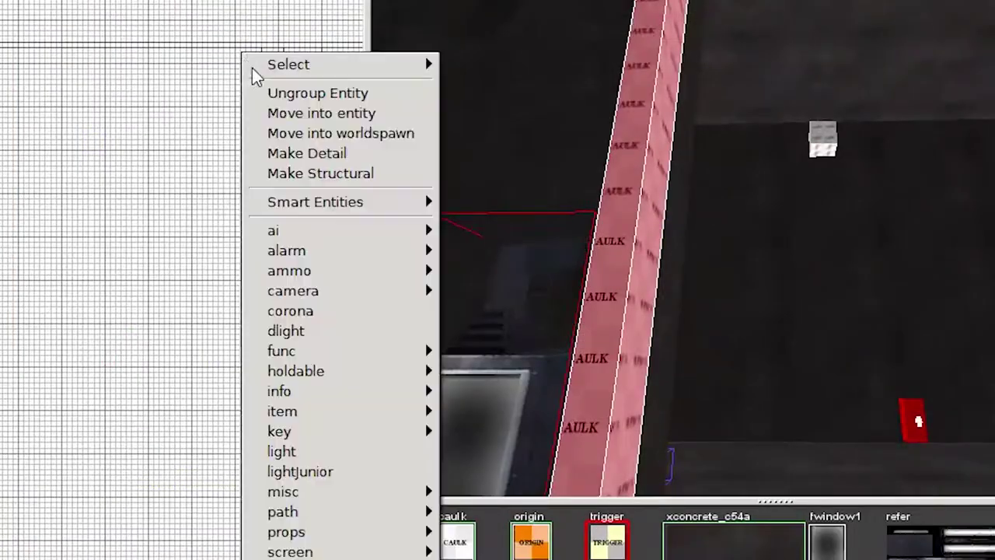
click(376, 161)
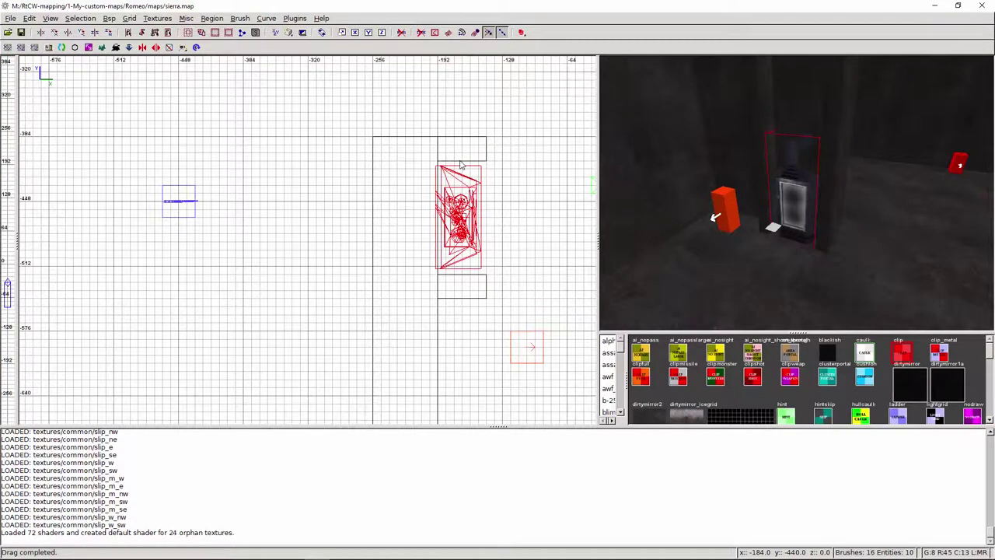
- Draw a clip brush about 32 by 112 units over the refrigerator, between the side brushes, and lower its top to near the model
mouse_move(458, 162)
mouse_down()
mouse_move(498, 271)
mouse_move(487, 274)
mouse_up()
key(ctrl+Tab)
scroll(487, 273, down, 2)
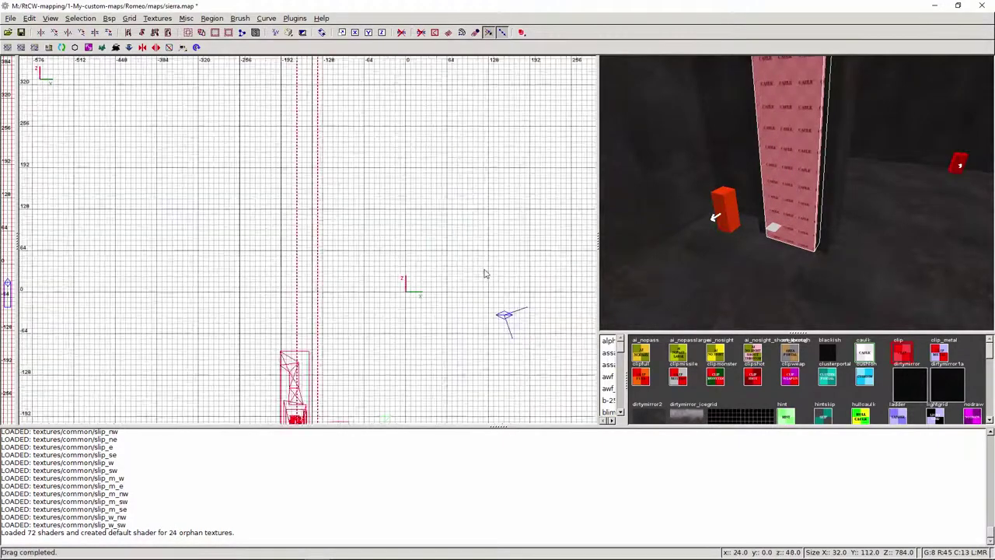
key(ctrl+Tab)
drag(311, 64, 312, 349)
key(ctrl+Tab)
key(Escape)
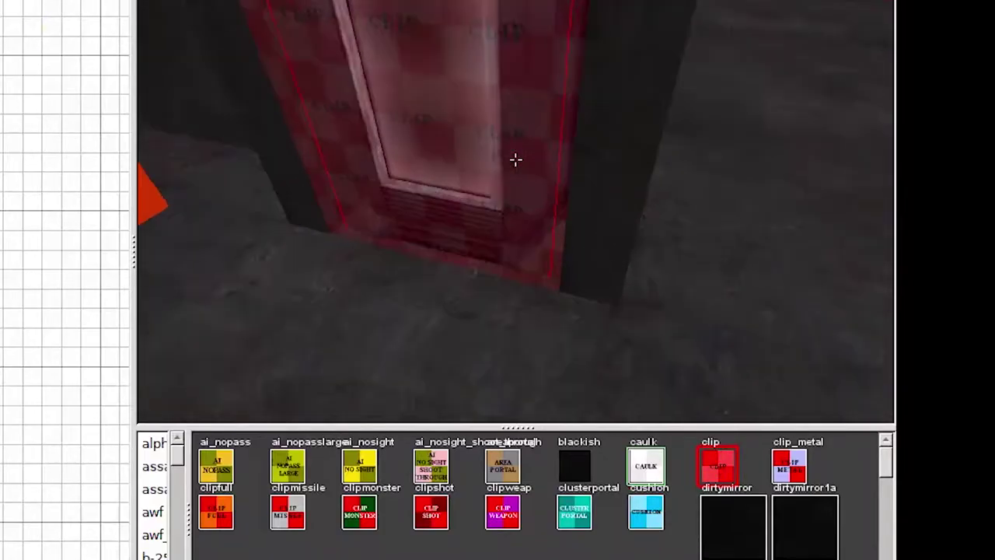
- Stretch a side of the clip brush to fit around the refrigerator model
right_click(513, 161)
shift+click(511, 160)
right_drag(70, 178, 76, 272)
drag(85, 111, 85, 69)
key(Escape)
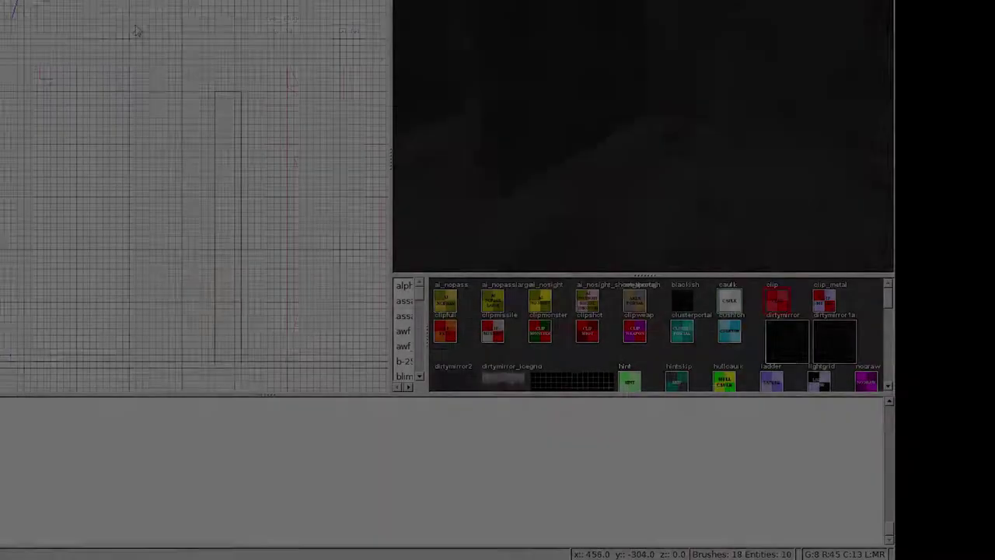
- Insert another misc_gamemodel entity using tanks.md3 from the mapobjects/xlab folder
right_click(399, 137)
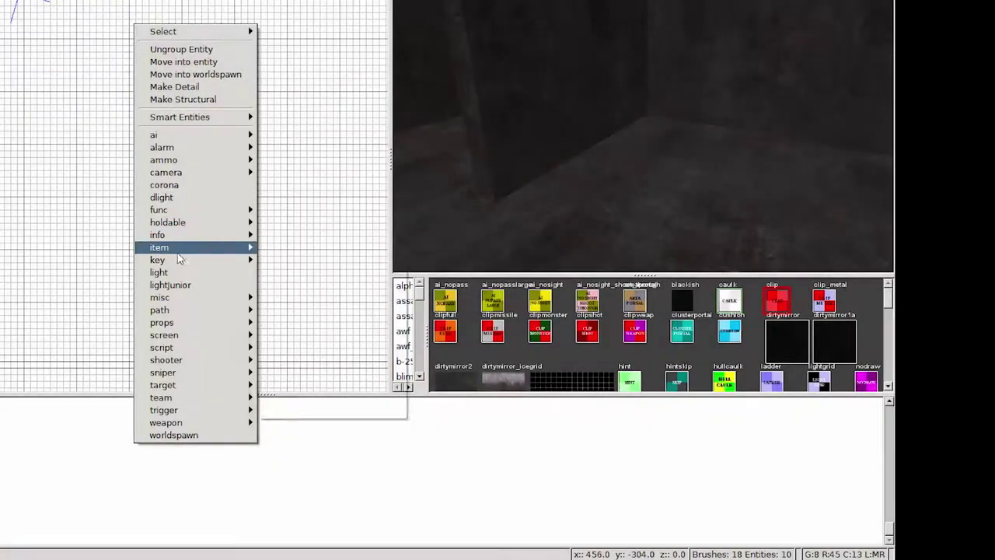
mouse_move(443, 351)
click(368, 370)
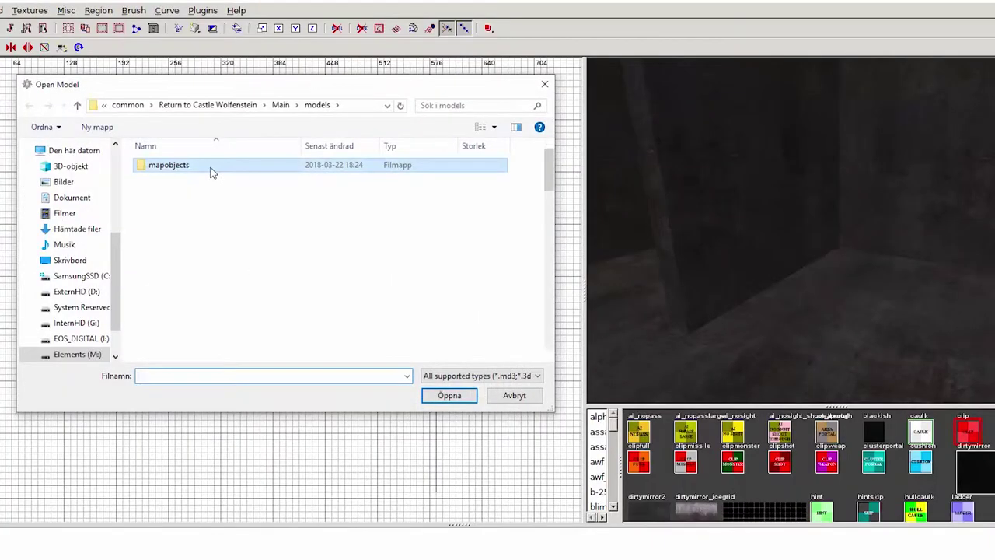
double_click(210, 169)
scroll(213, 260, down, 10)
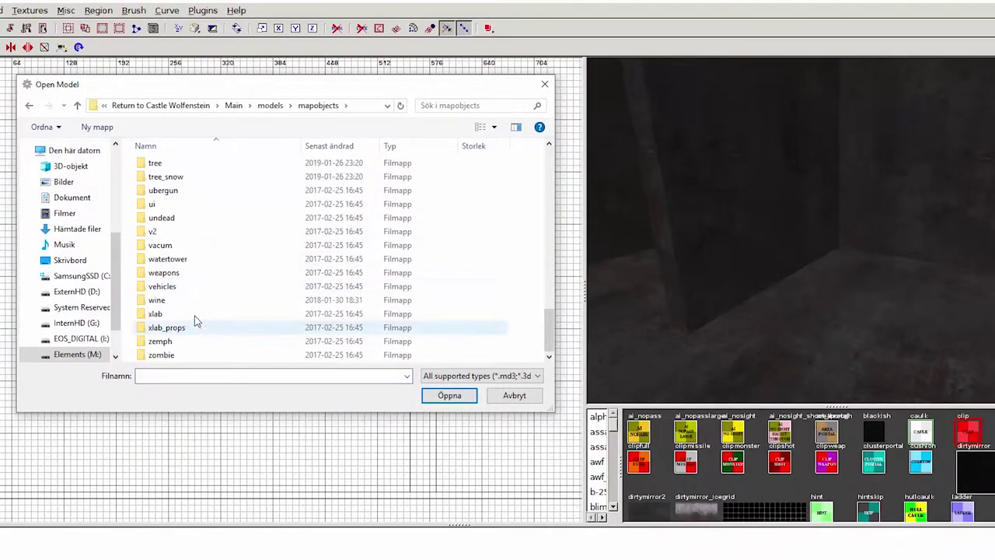
double_click(194, 314)
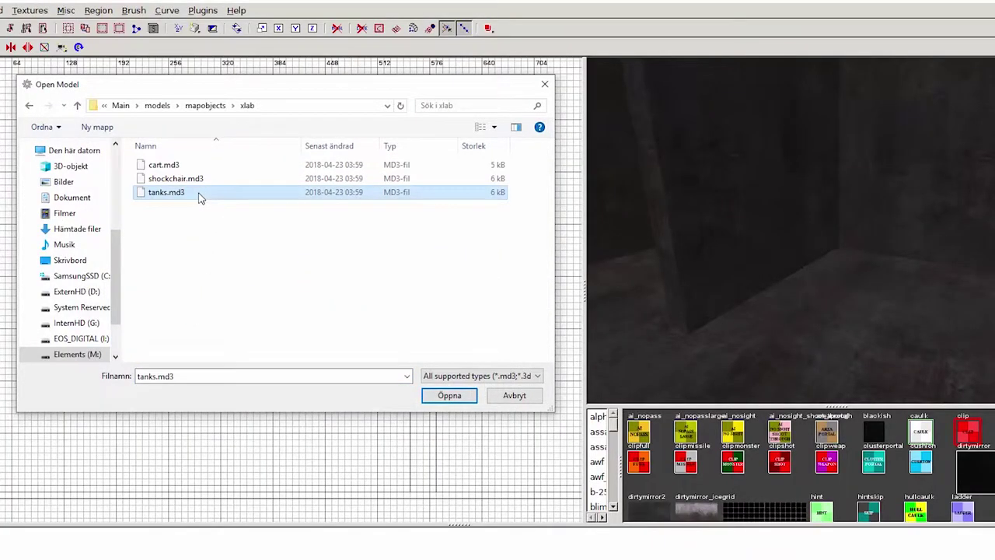
double_click(201, 198)
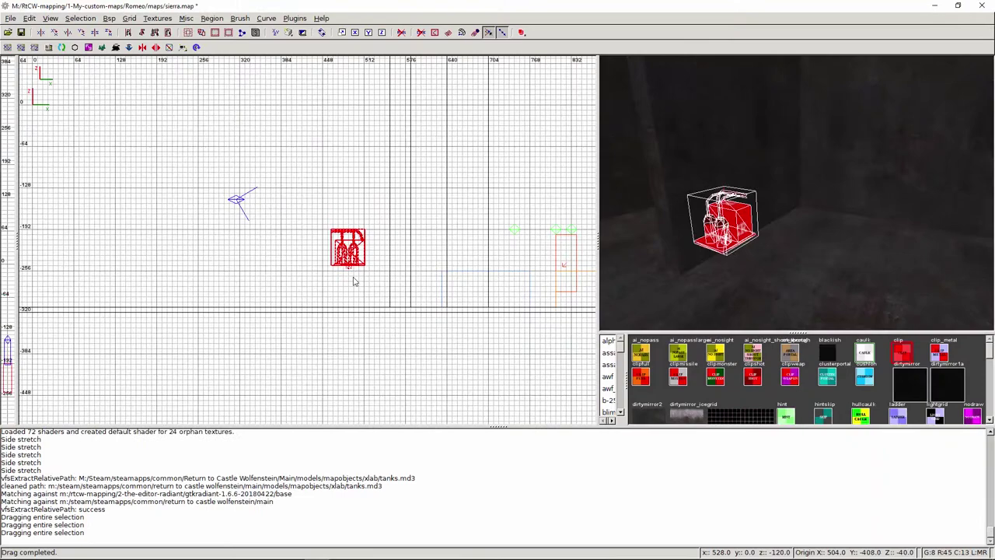
- Lower the tanks model to Z -304 and move it against the outer wall
drag(354, 278, 357, 301)
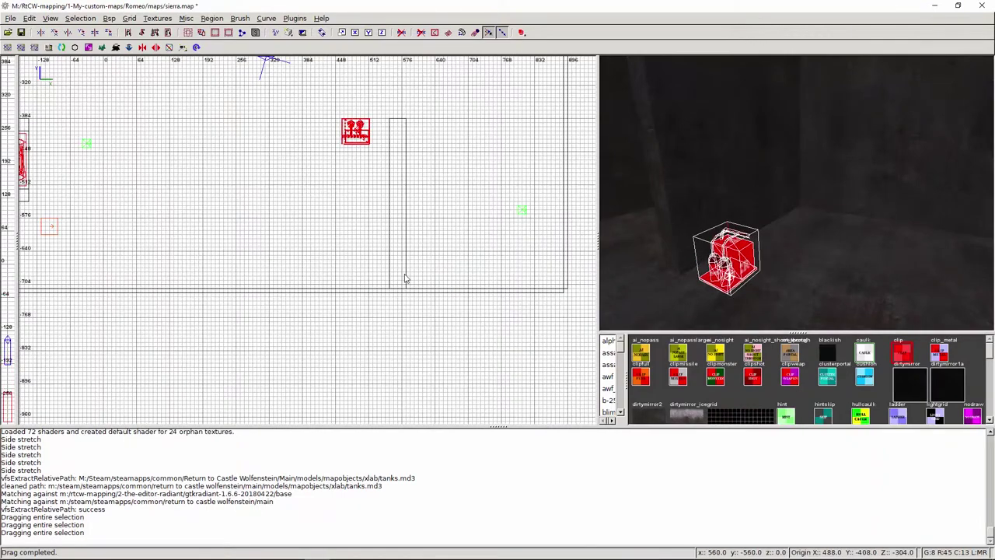
drag(404, 277, 397, 410)
right_click(850, 251)
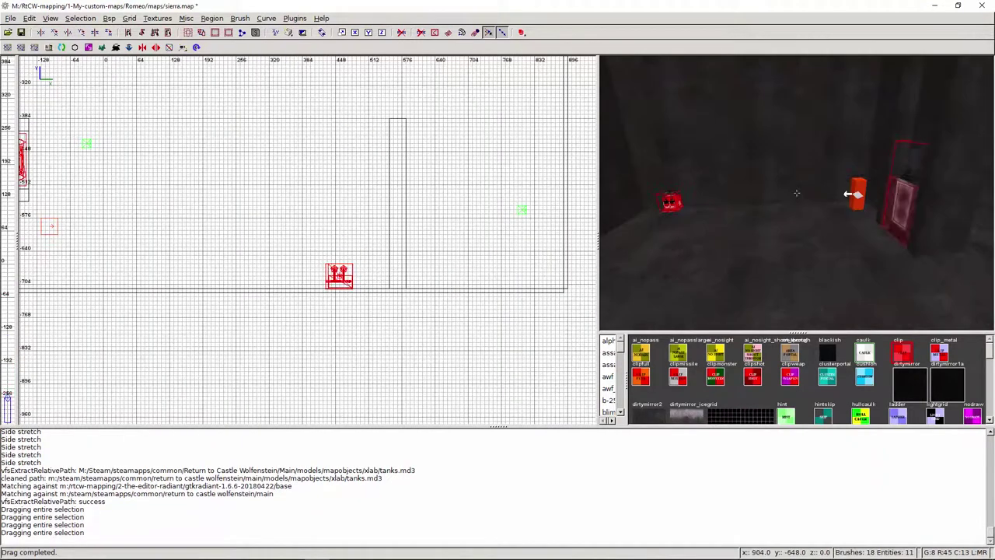
- Duplicate the light near the refrigerator and place the copy above the tanks model
shift+click(859, 198)
scroll(326, 218, down, 4)
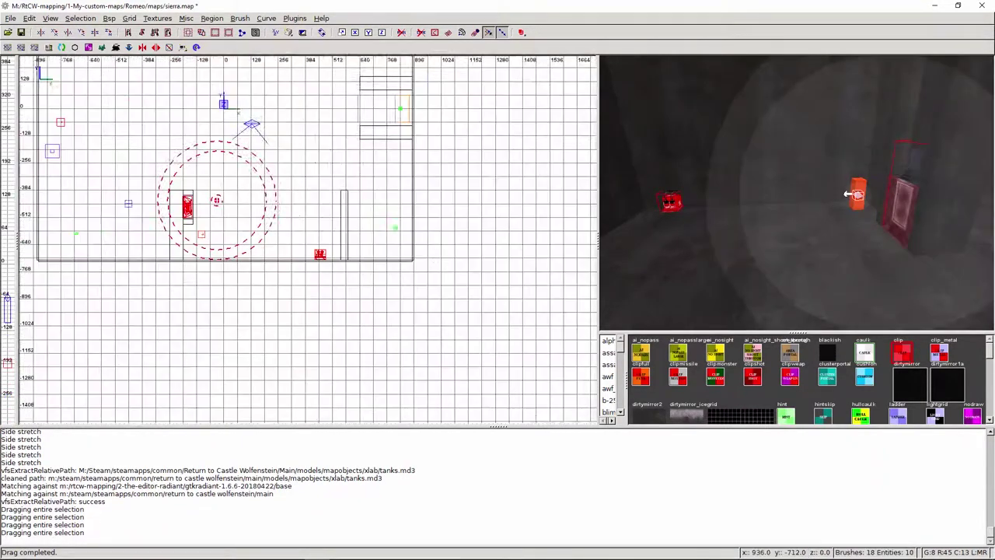
right_drag(296, 225, 344, 214)
key(space)
drag(336, 213, 426, 251)
key(ctrl+Tab)
scroll(368, 255, up, 3)
scroll(295, 270, up, 3)
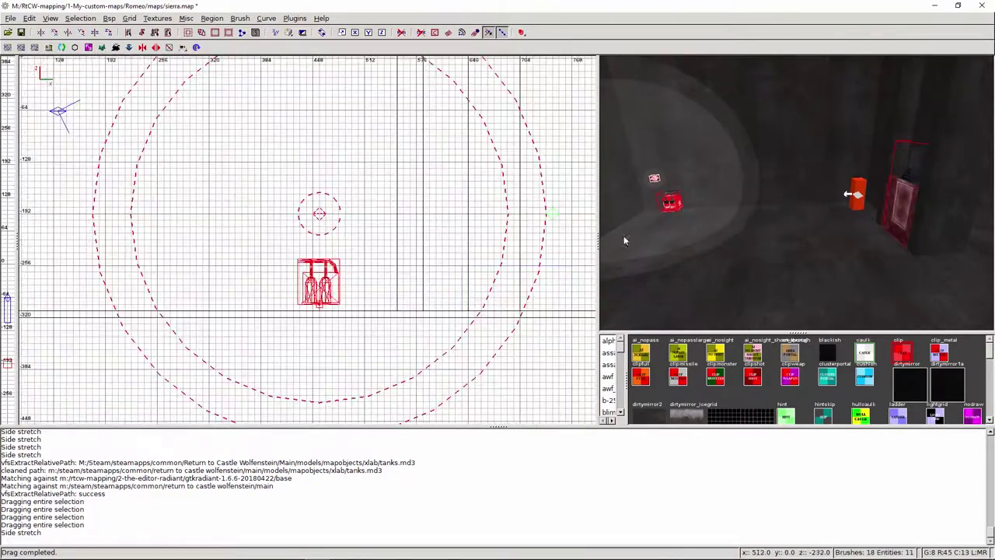
key(Escape)
- Lower the tanks model until it rests on the floor
shift+click(670, 203)
scroll(291, 308, up, 4)
right_drag(291, 308, 368, 298)
drag(451, 272, 452, 288)
key(Escape)
right_click(672, 217)
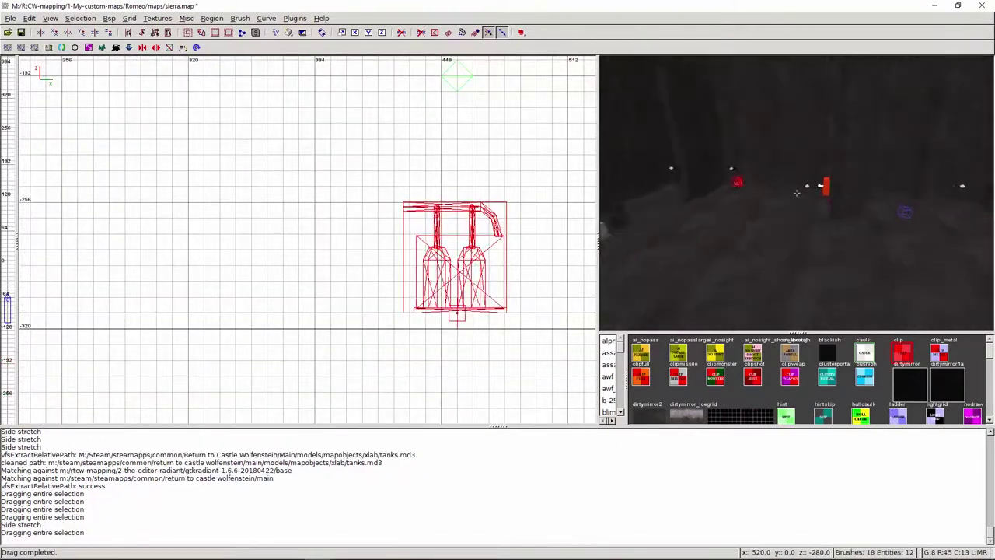
- Save sierra.map and compile it into sierra.bsp
right_click(796, 193)
key(ctrl+s)
click(11, 17)
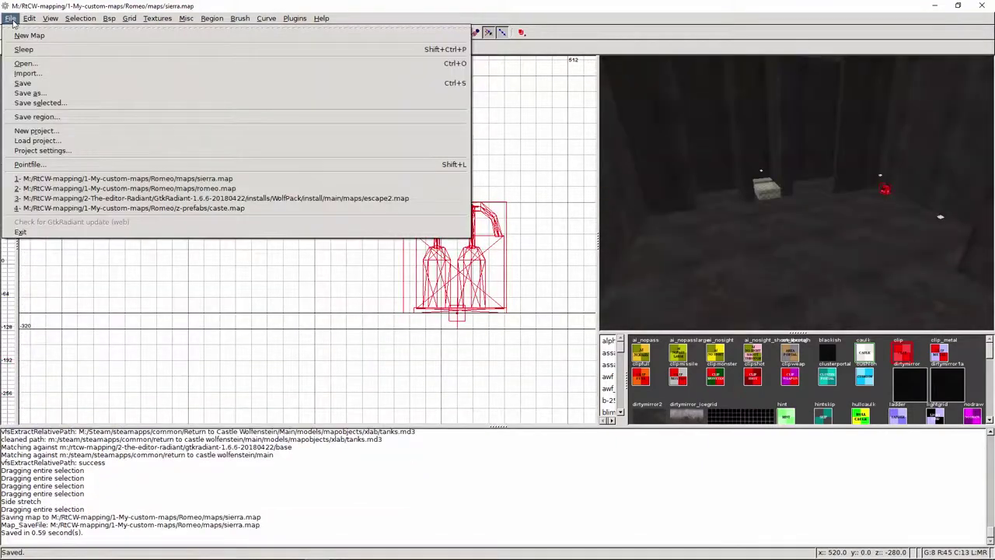
click(24, 84)
click(109, 18)
click(272, 147)
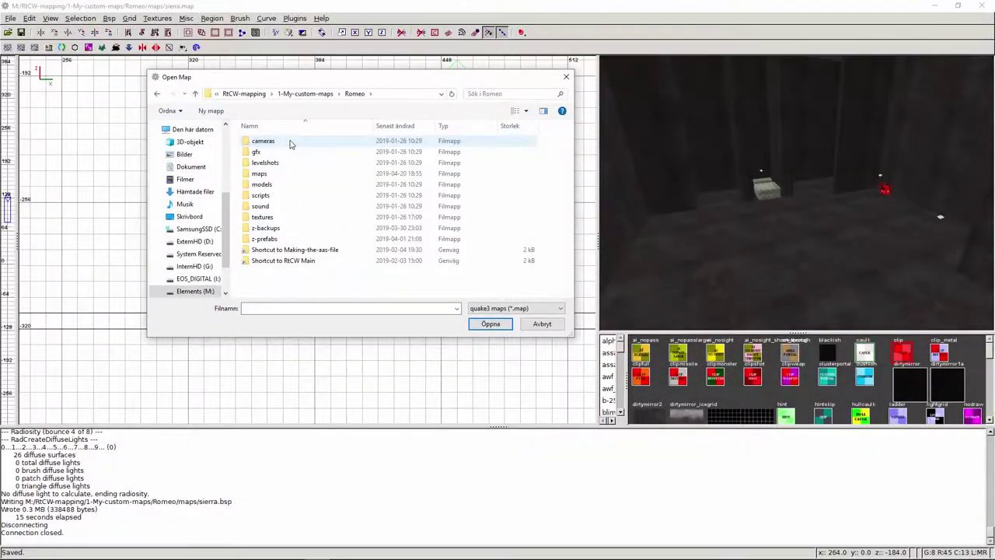
- Open tango.map from the Romeo maps folder
double_click(284, 173)
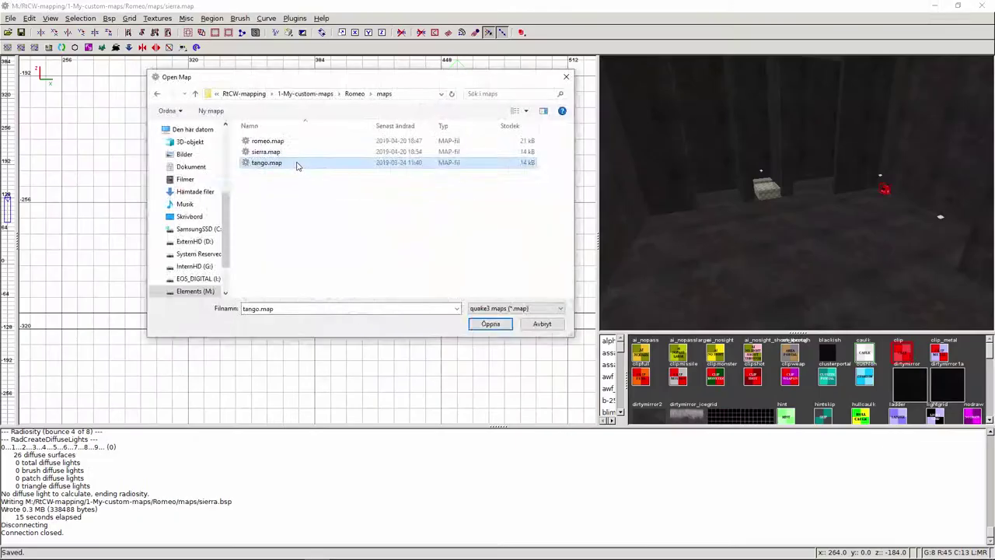
double_click(241, 196)
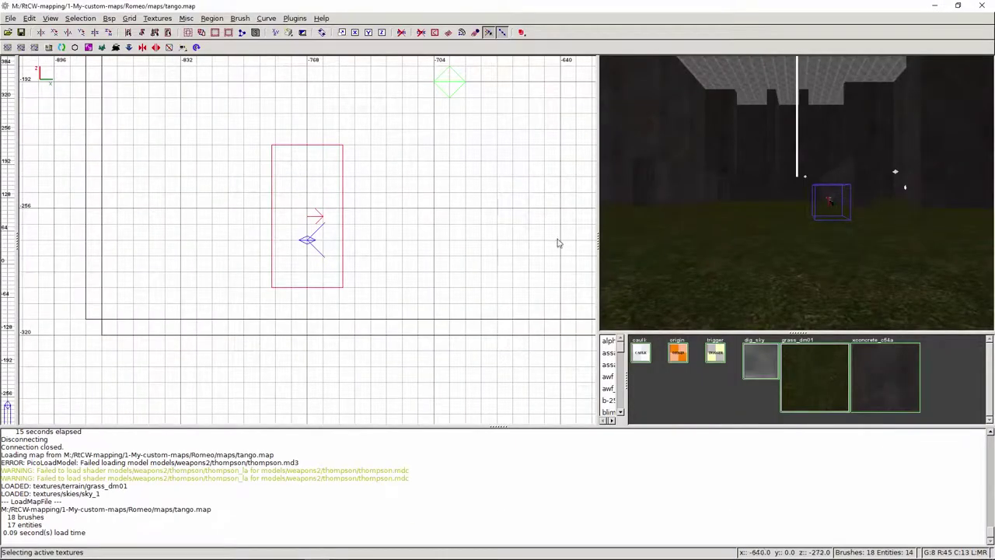
- Set the count key of the weapon_thompson entity in the tango map to 28
right_click(621, 233)
key(Up)
shift+click(796, 194)
key(n)
click(342, 289)
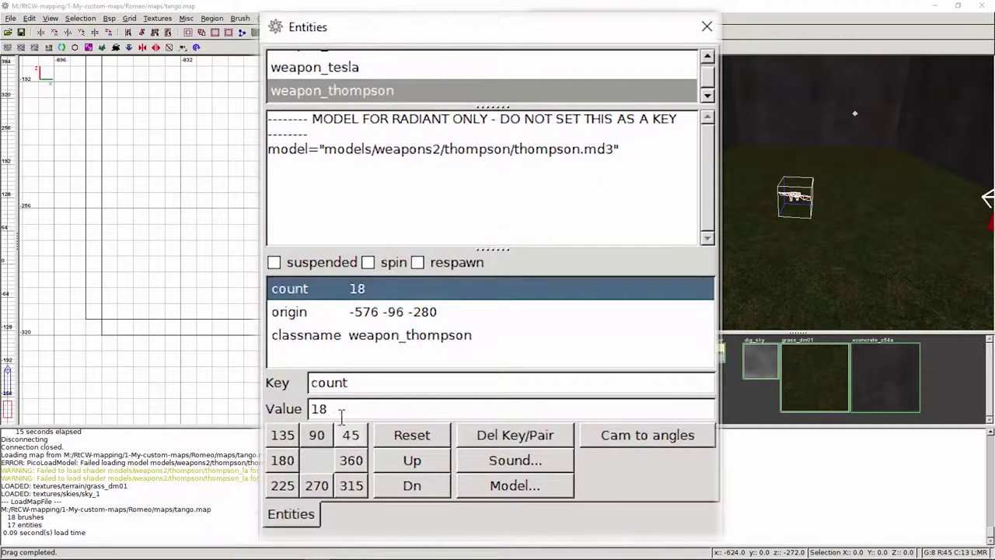
click(340, 409)
text(28)
key(Return)
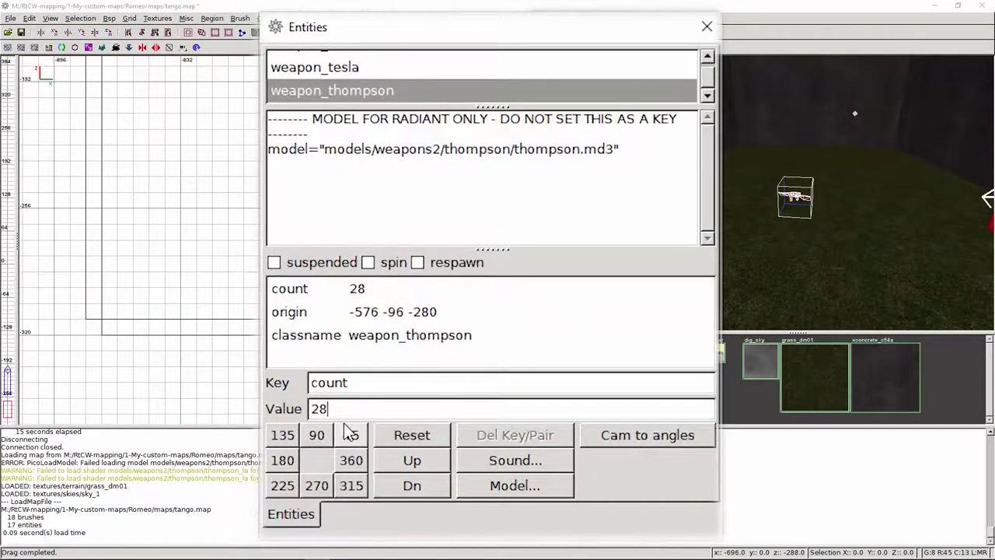
click(707, 26)
right_click(797, 193)
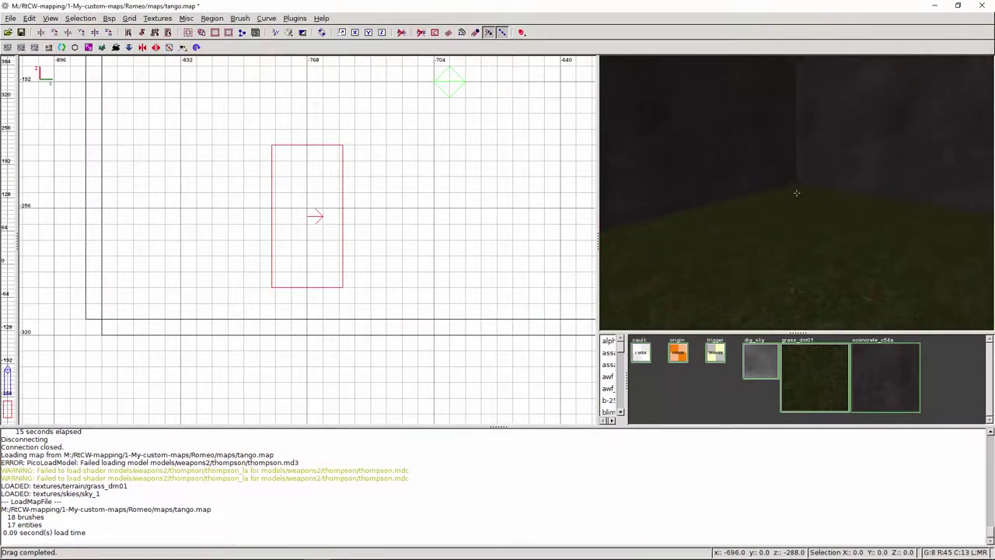
- Clip a triangle off the floor brush in the northwest corner, cutting from (-872, 448) to (-768, 592)
shift+click(793, 202)
scroll(316, 292, down, 1)
key(ctrl+Tab)
key(ctrl+Tab)
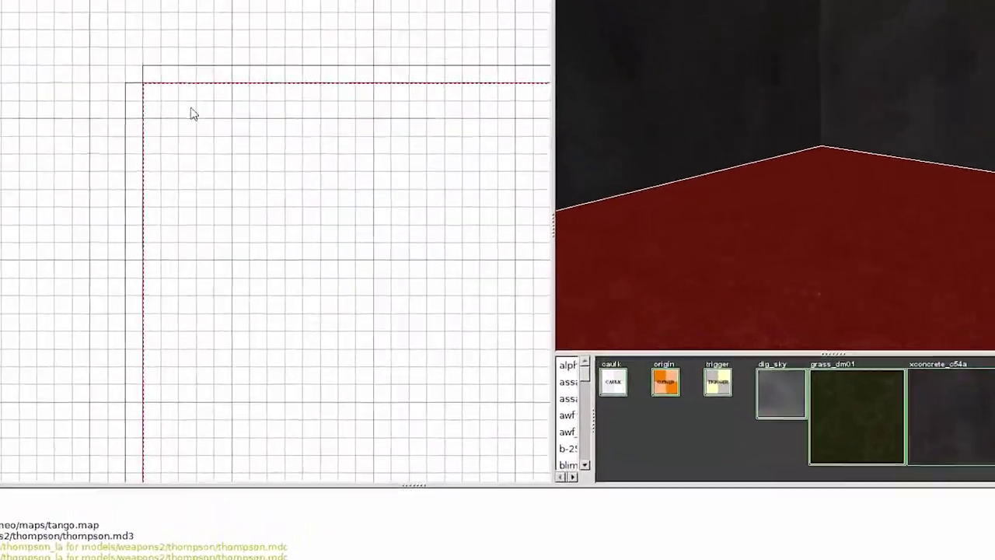
key(shift+Return)
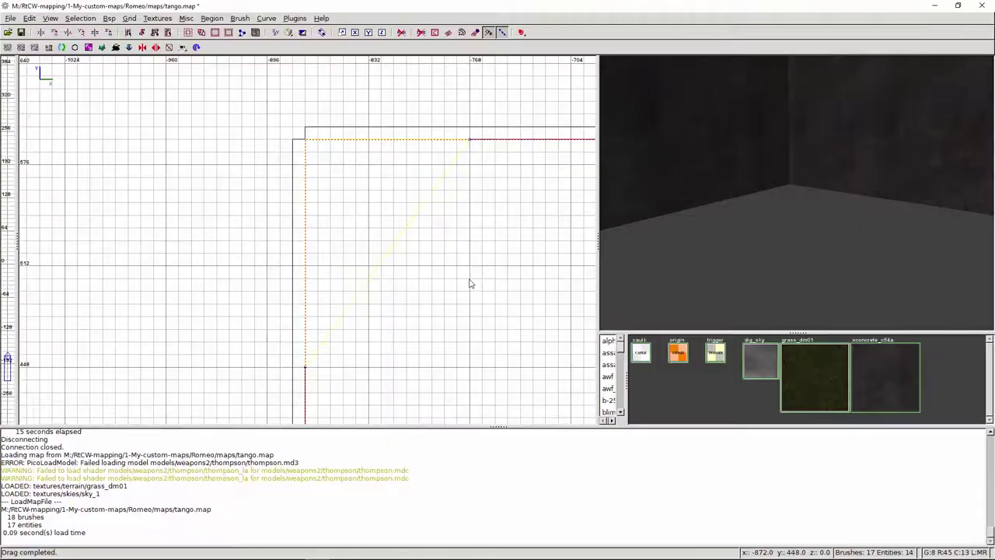
shift+click(795, 185)
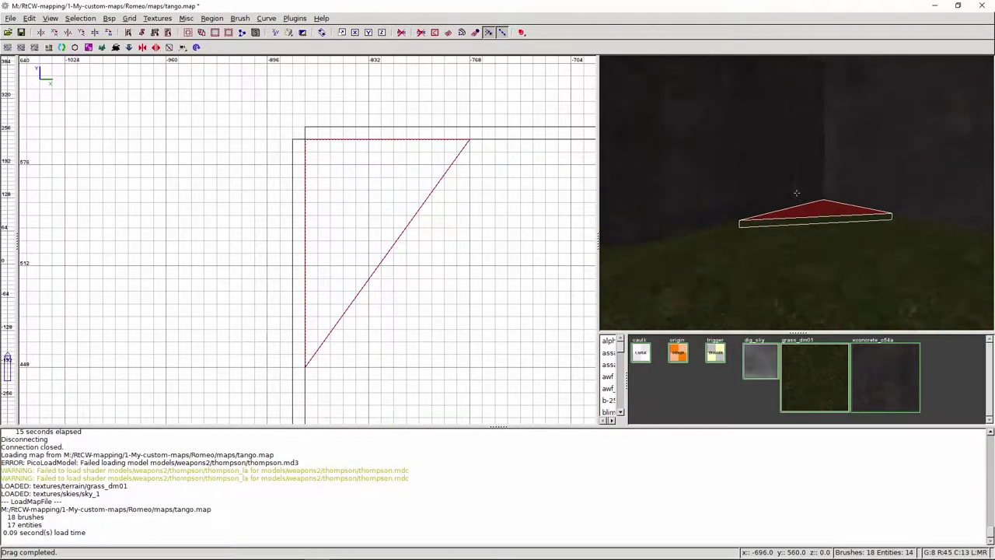
- Raise the top vertex of the northwest floor triangle about 24 units where the two walls meet, forming a slope
scroll(796, 193, up, 2)
key(ctrl+Tab)
drag(431, 231, 432, 143)
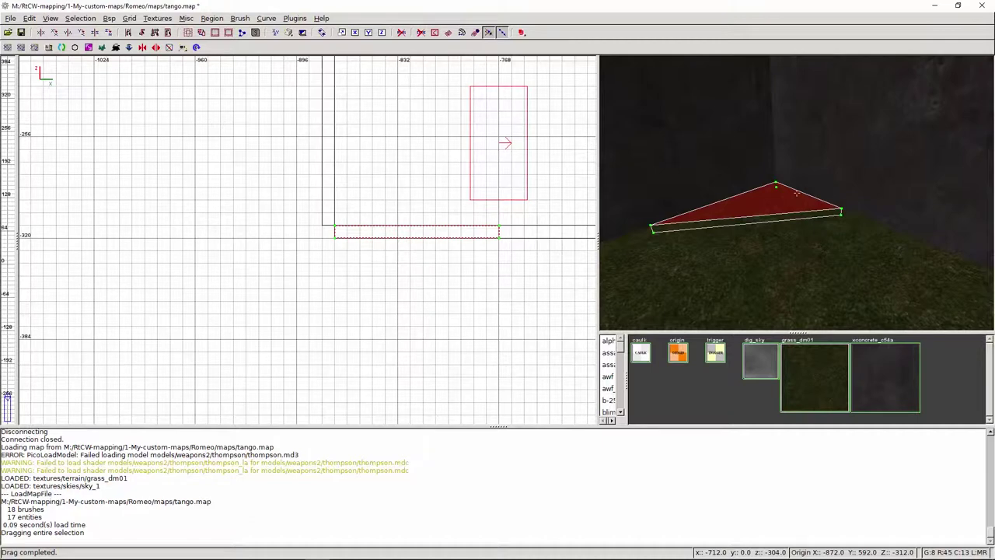
key(Up)
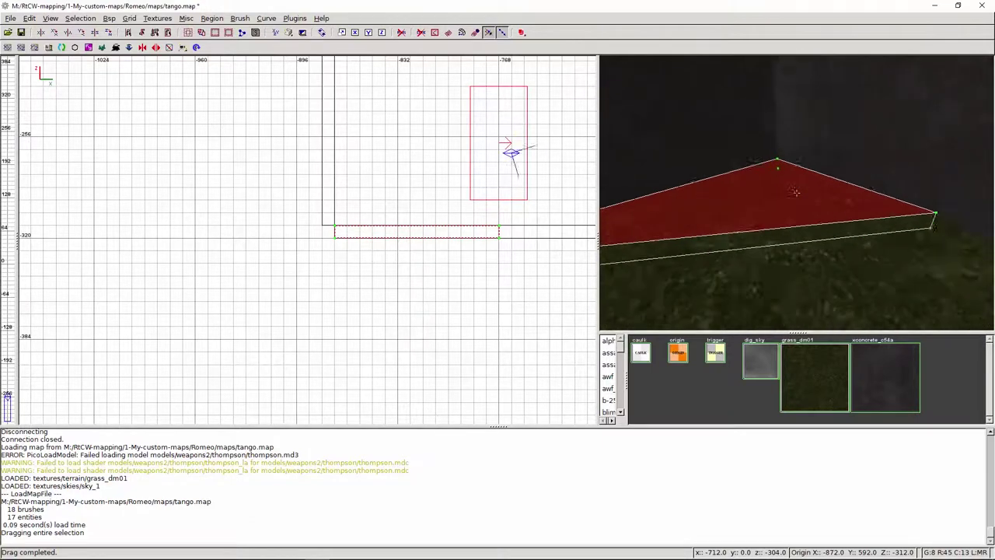
right_click(797, 193)
drag(813, 207, 812, 195)
right_click(812, 195)
key(Down)
right_click(796, 193)
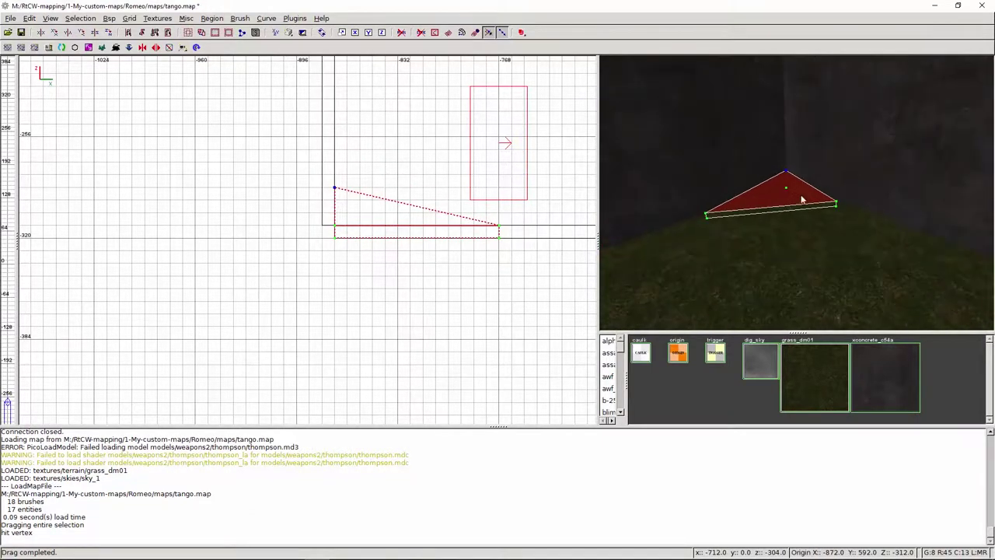
- Clip a triangle off the floor in the southwest corner and raise its vertex at the wall corner into a slope
scroll(796, 193, down, 2)
key(ctrl+z)
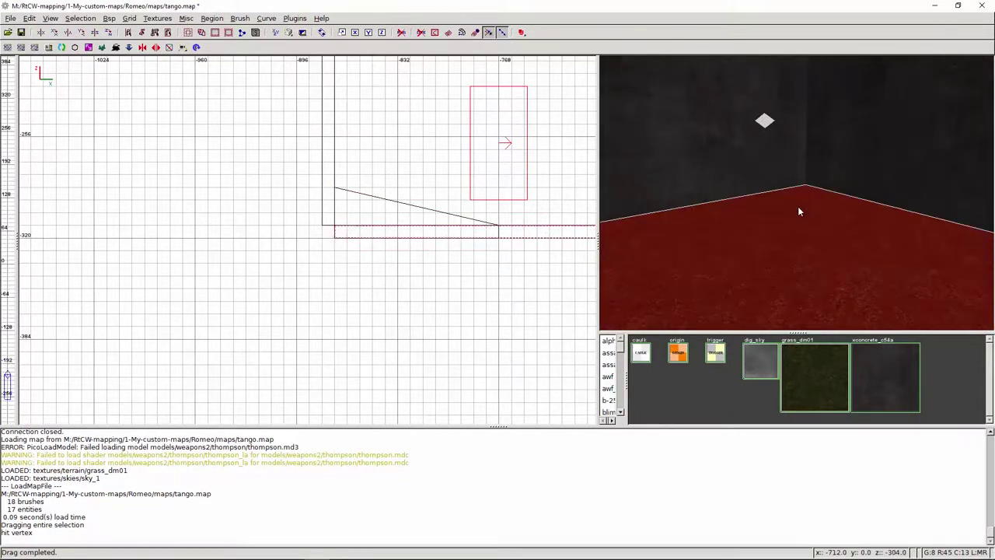
scroll(334, 132, down, 3)
click(488, 266)
key(shift+Return)
right_click(797, 193)
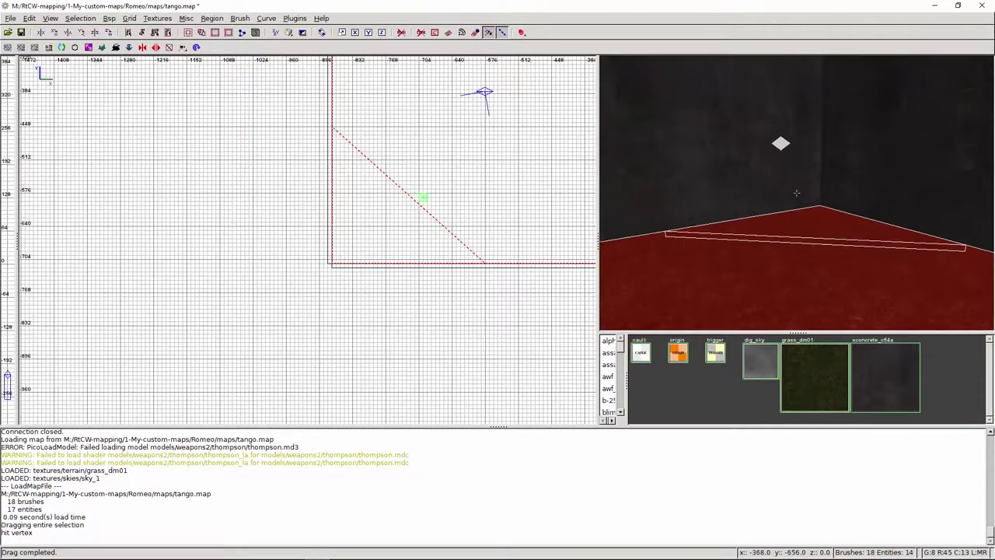
mouse_move(815, 210)
mouse_down()
mouse_move(814, 188)
mouse_move(846, 249)
mouse_up()
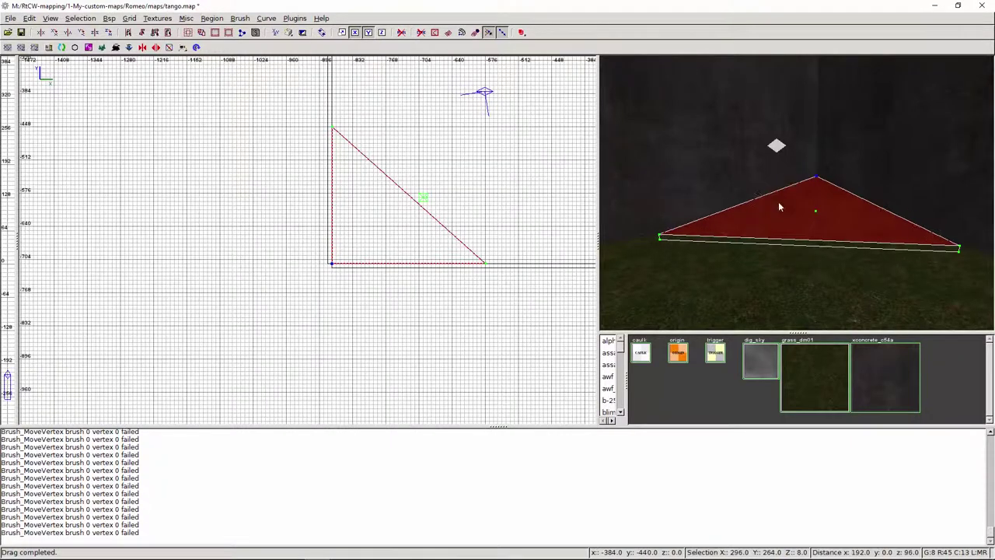
right_click(861, 231)
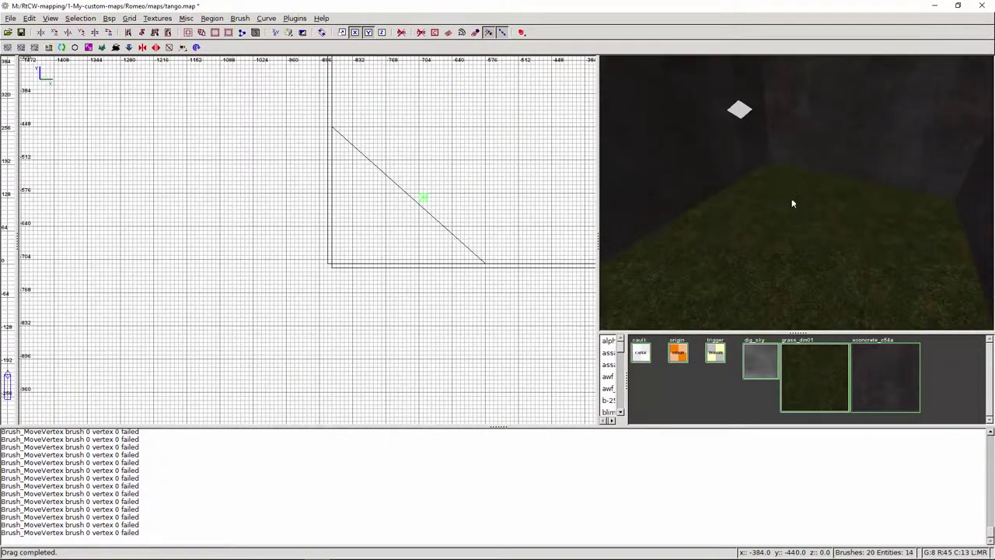
- Clip a diagonal triangle off the floor brush in the map's southeast corner, keeping both pieces
scroll(436, 260, down, 3)
right_drag(435, 260, 23, 252)
click(286, 268)
click(406, 146)
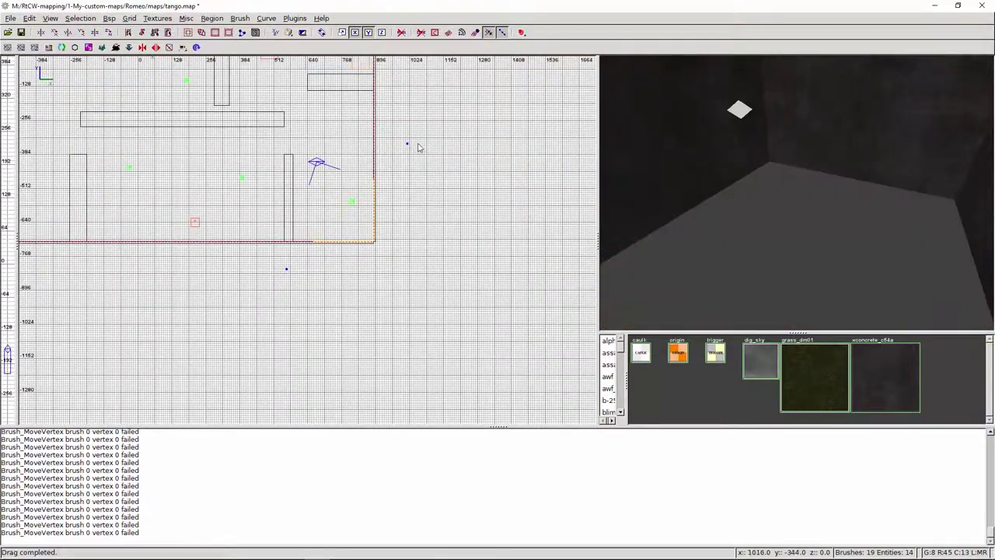
key(shift+Return)
key(Escape)
- Raise the top vertex of the southeast floor triangle where the walls meet
shift+click(783, 186)
key(v)
drag(770, 162, 770, 138)
key(Escape)
right_click(770, 138)
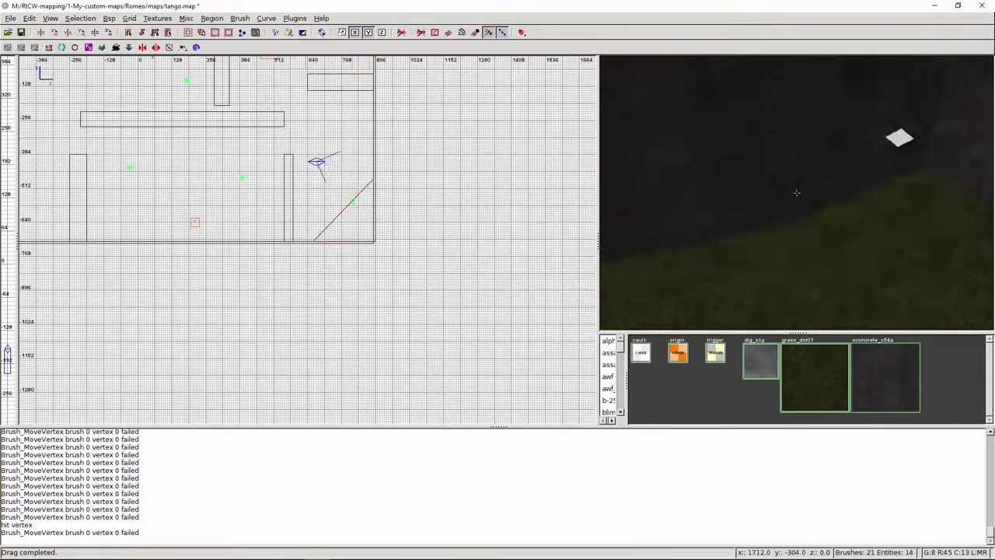
- Clip a diagonal triangle off the floor brush in the northeast corner, starting at the end of the wall block there
key(Up)
key(Up)
right_click(796, 193)
shift+click(799, 226)
scroll(488, 257, down, 7)
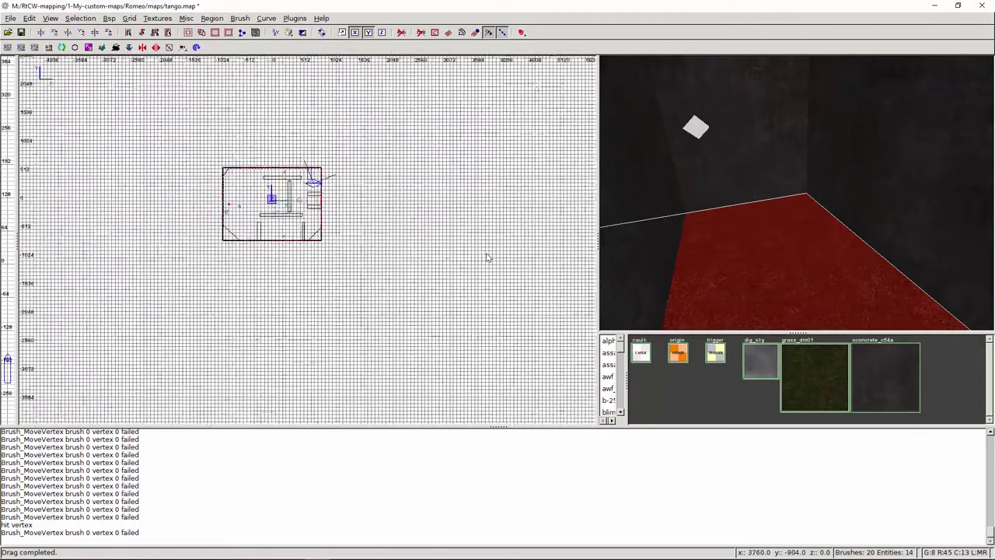
right_drag(488, 257, 489, 323)
scroll(488, 257, up, 9)
scroll(301, 178, up, 2)
click(458, 319)
key(shift+Return)
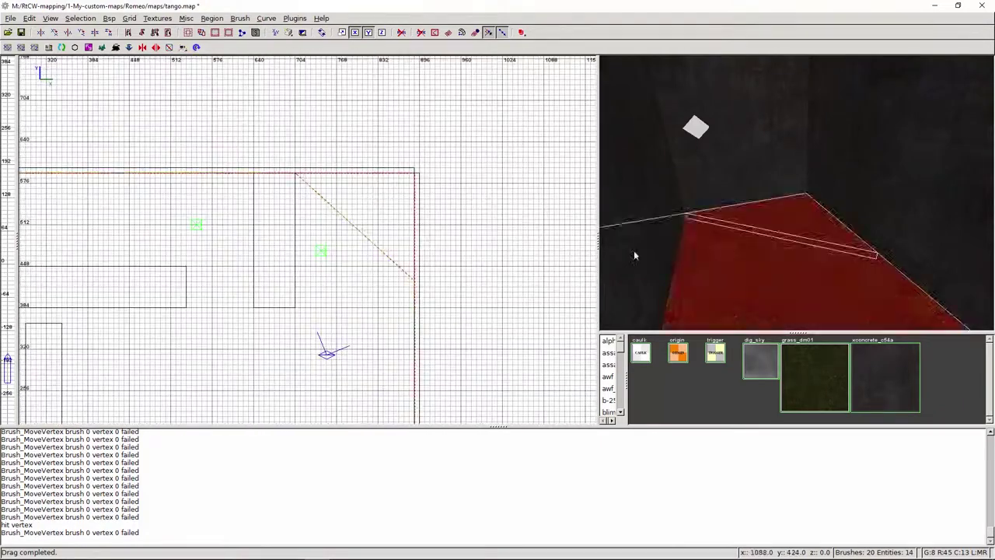
- Raise the top vertex of the northeast floor triangle at the wall corner
right_click(824, 210)
key(Up)
shift+click(796, 193)
right_click(796, 193)
- Split the main floor at x = -512 and x = -256, and cut the strip between them at y = 64
scroll(462, 253, down, 3)
right_drag(462, 253, 432, 260)
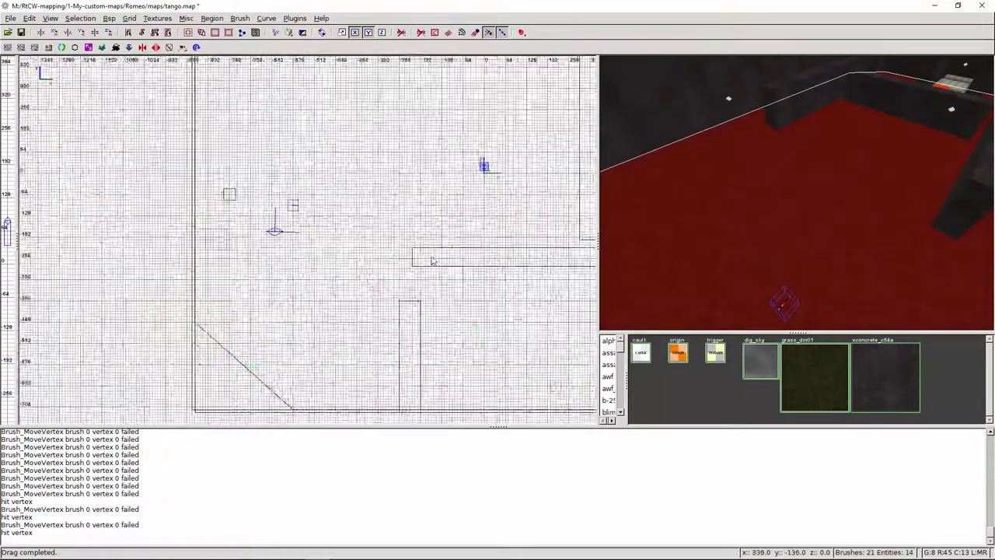
scroll(433, 261, up, 3)
click(346, 249)
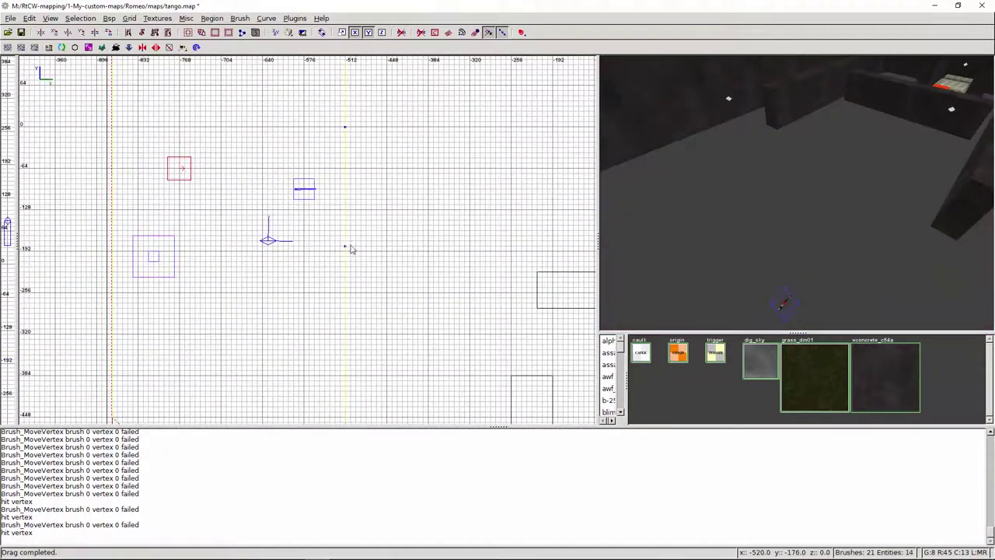
click(513, 187)
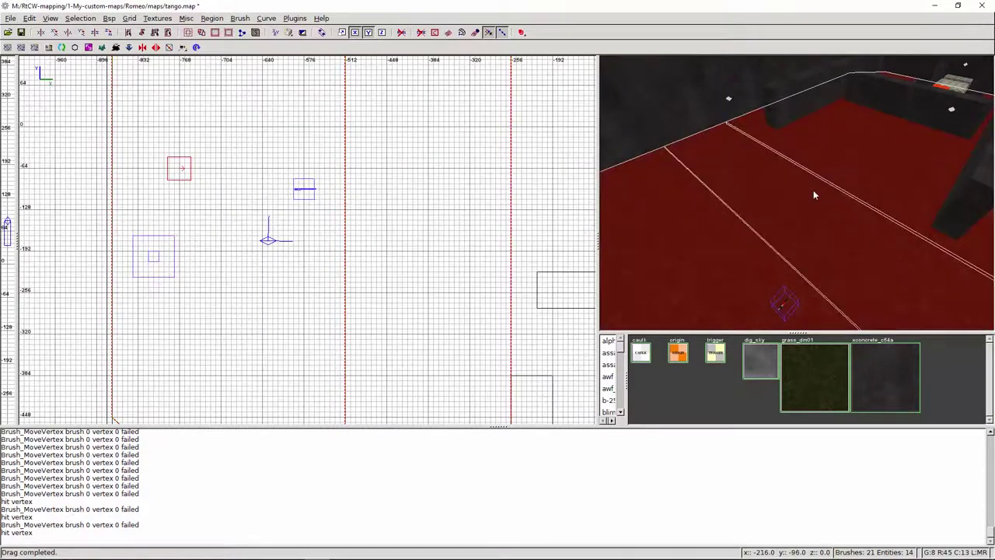
ctrl+right_click(484, 85)
key(shift+Return)
key(Escape)
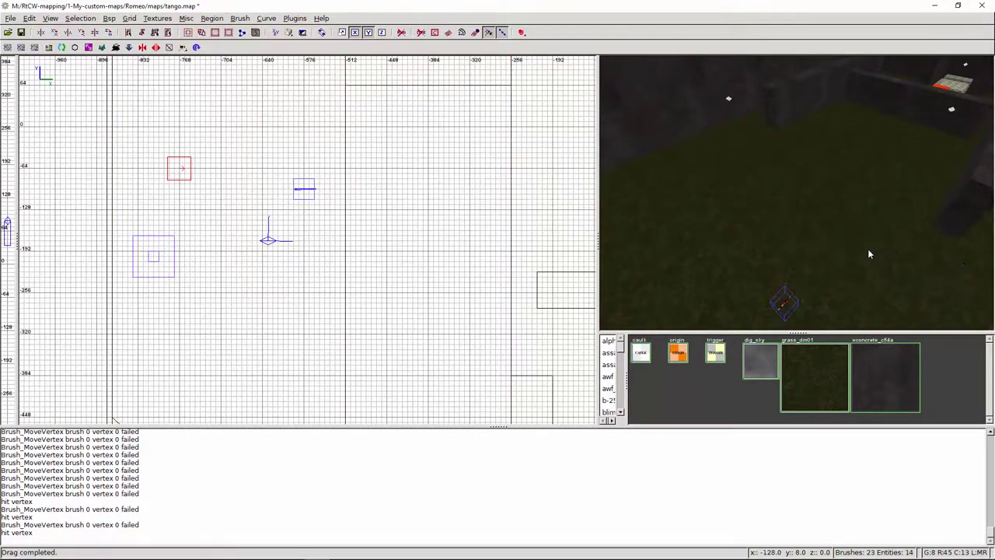
- Cut the middle floor strip at y = -192 to isolate a 256 by 256 unit square
shift+click(869, 253)
right_drag(513, 253, 506, 217)
ctrl+right_click(513, 215)
ctrl+right_click(456, 216)
- Split the square floor piece along both diagonals into four triangular brushes
shift+click(760, 232)
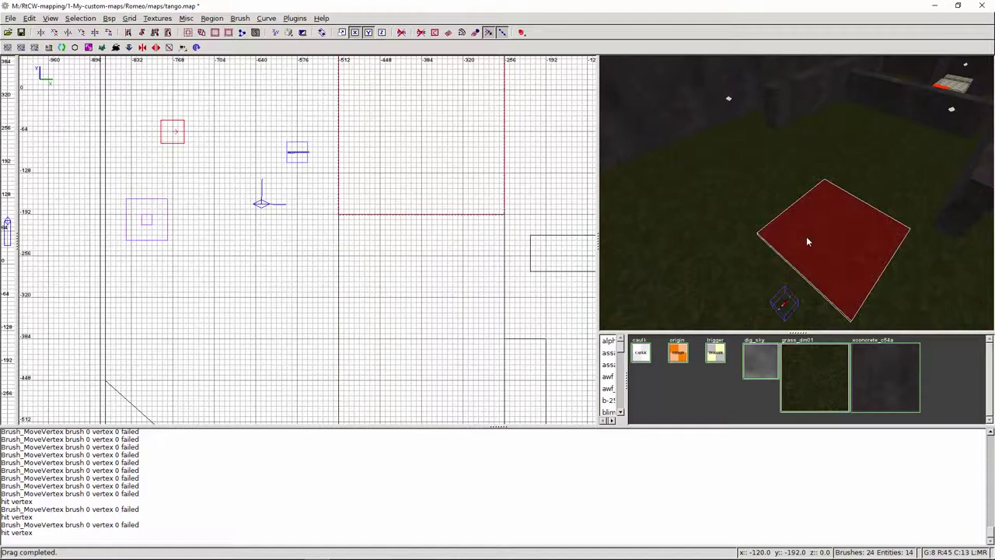
scroll(471, 115, up, 2)
ctrl+right_click(216, 369)
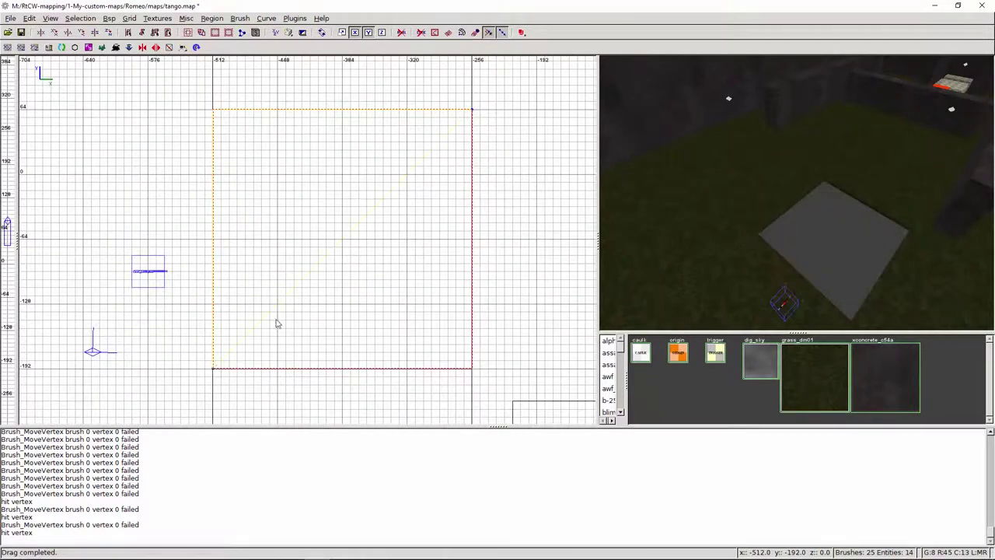
key(shift+Return)
ctrl+right_click(215, 110)
key(shift+Return)
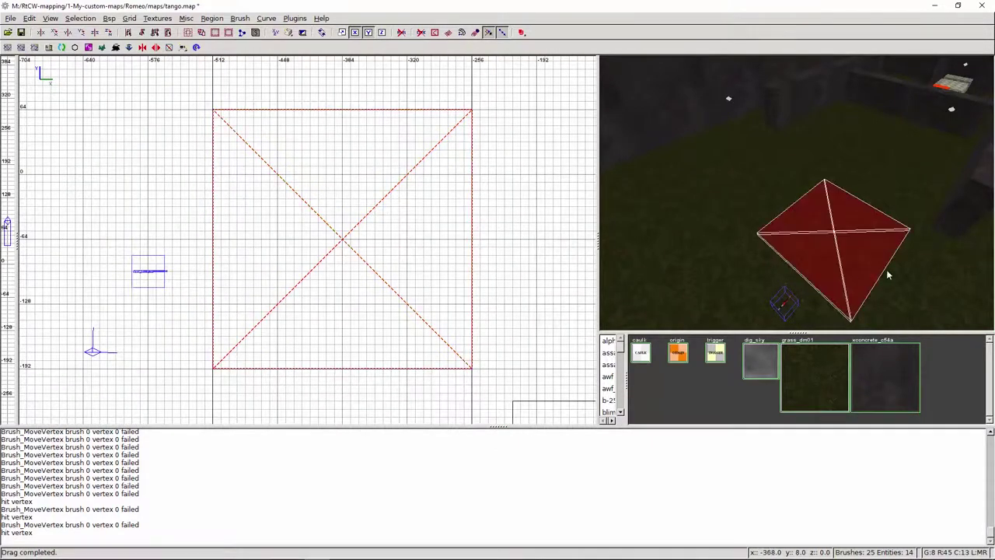
- Raise the shared centre vertex of the four triangular brushes about 16 units to form a low mound
right_click(888, 274)
key(Right)
right_click(797, 193)
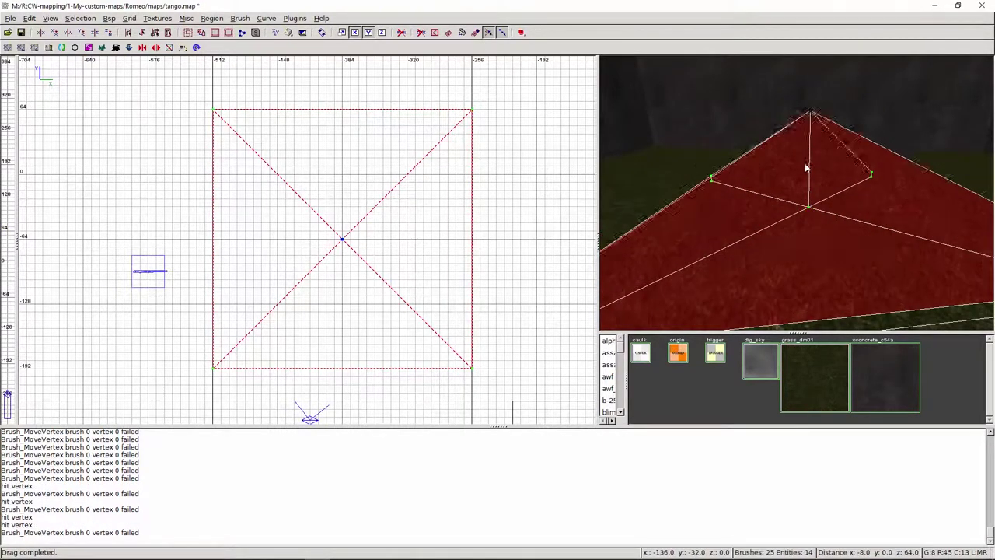
key(Down)
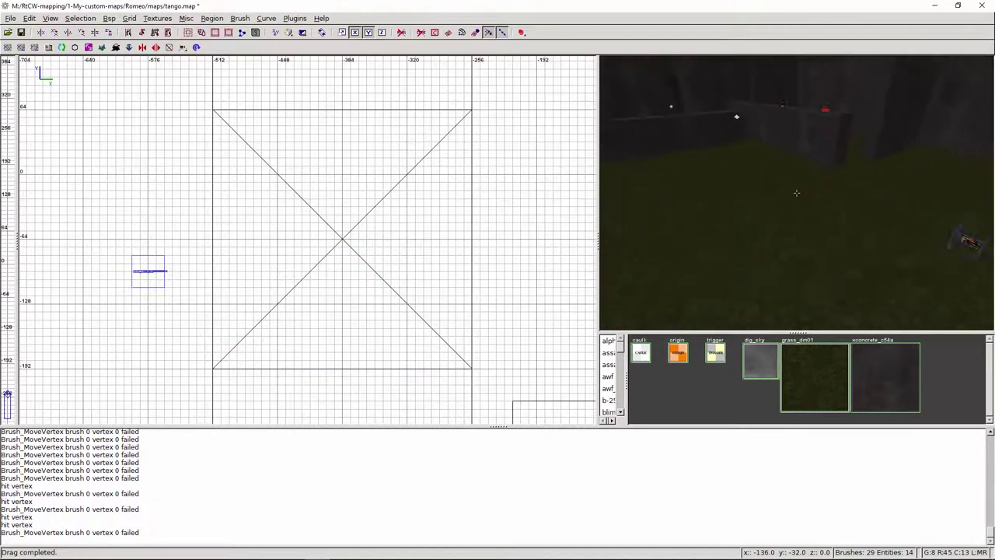
- Add a misc_gamemodel entity near the mound using the model mapobjects/bush/bu.md3
right_click(309, 117)
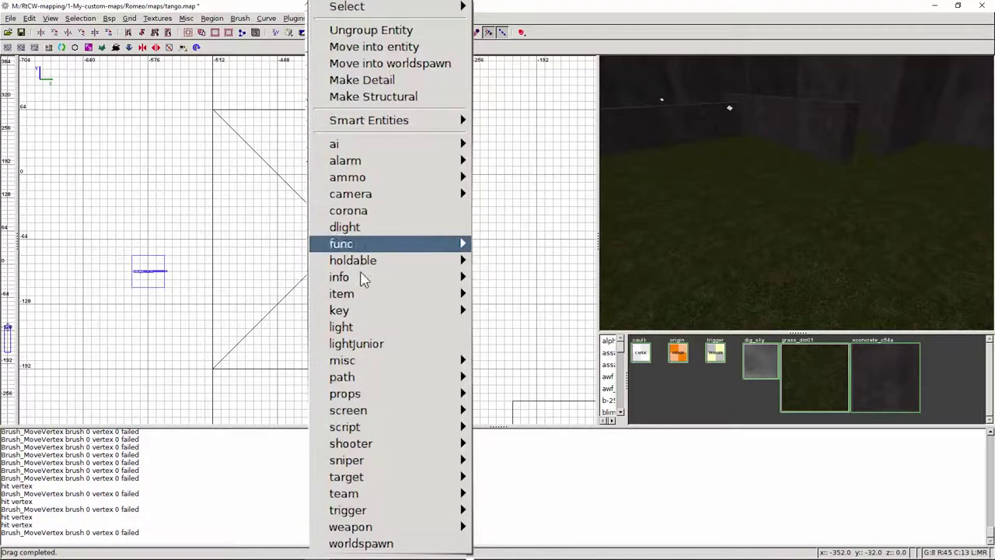
mouse_move(374, 360)
click(612, 340)
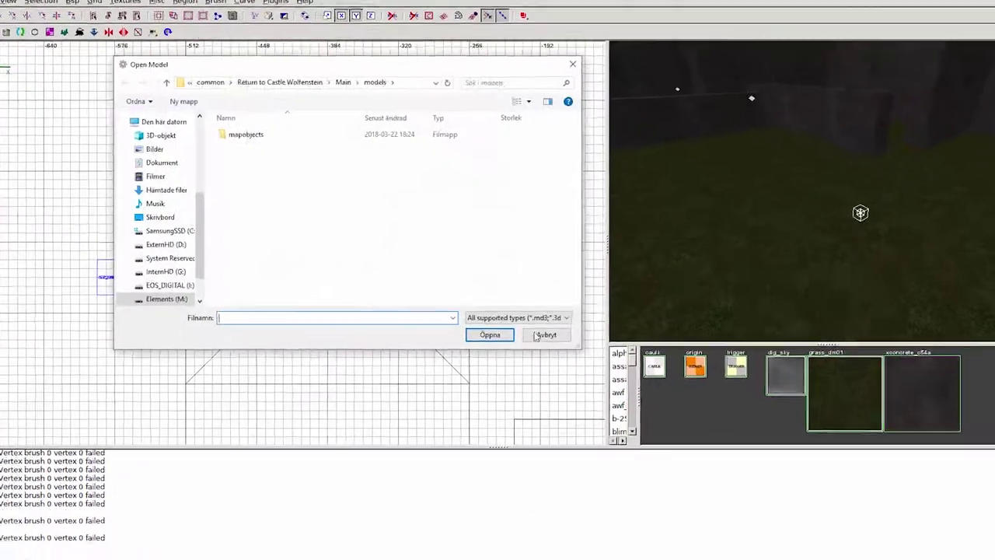
double_click(244, 135)
scroll(287, 187, down, 1)
double_click(299, 222)
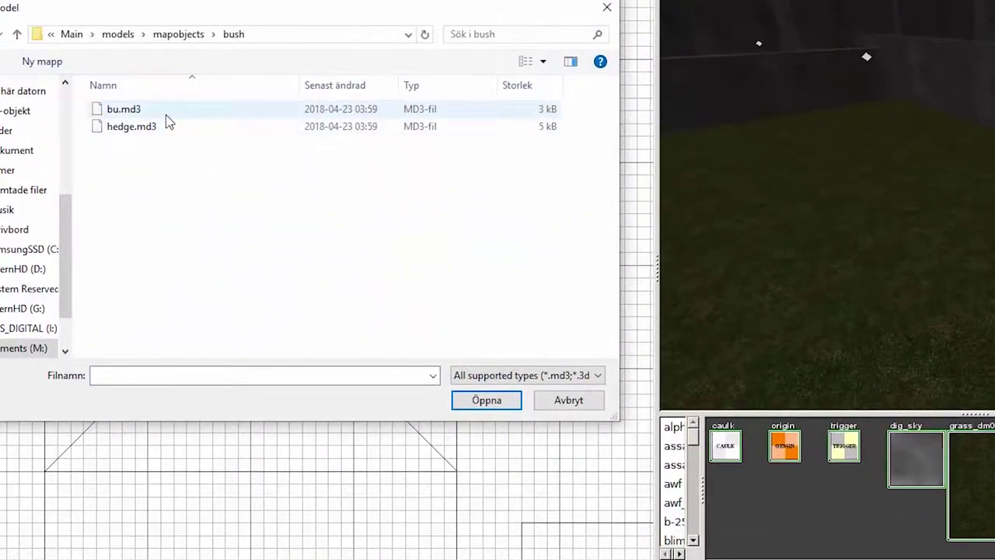
double_click(165, 113)
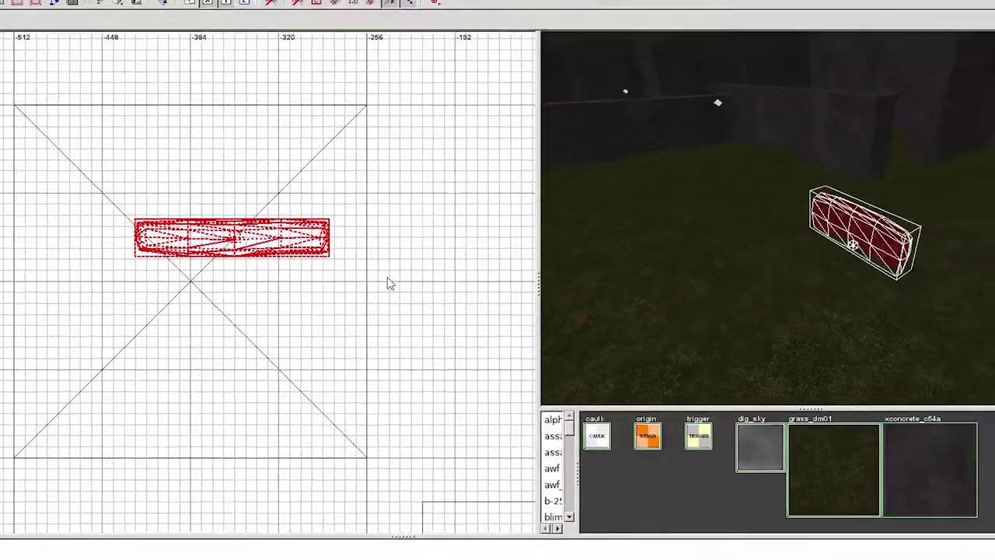
- Move the bush near the north wall, to origin -208 496 -312, and set its angle to 90
scroll(451, 280, down, 5)
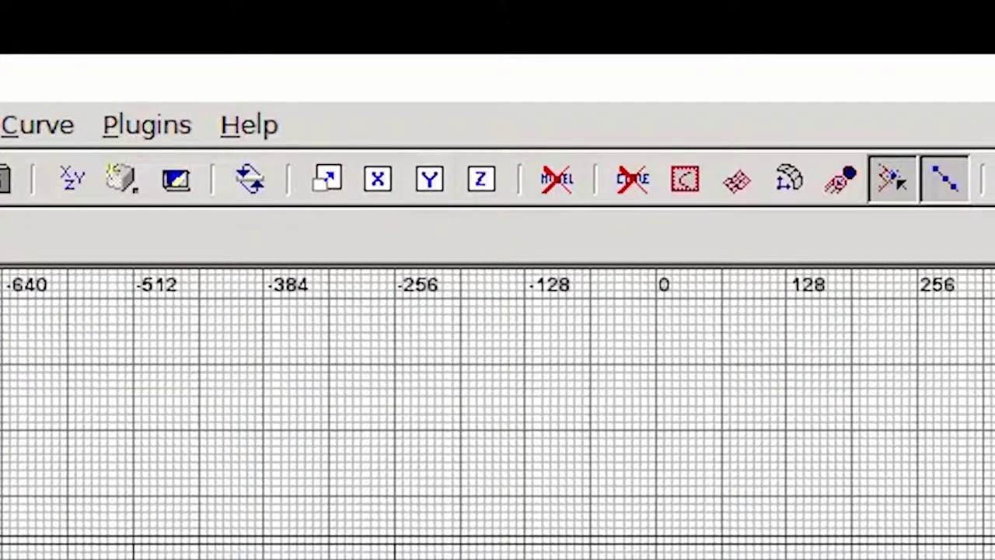
drag(343, 292, 360, 285)
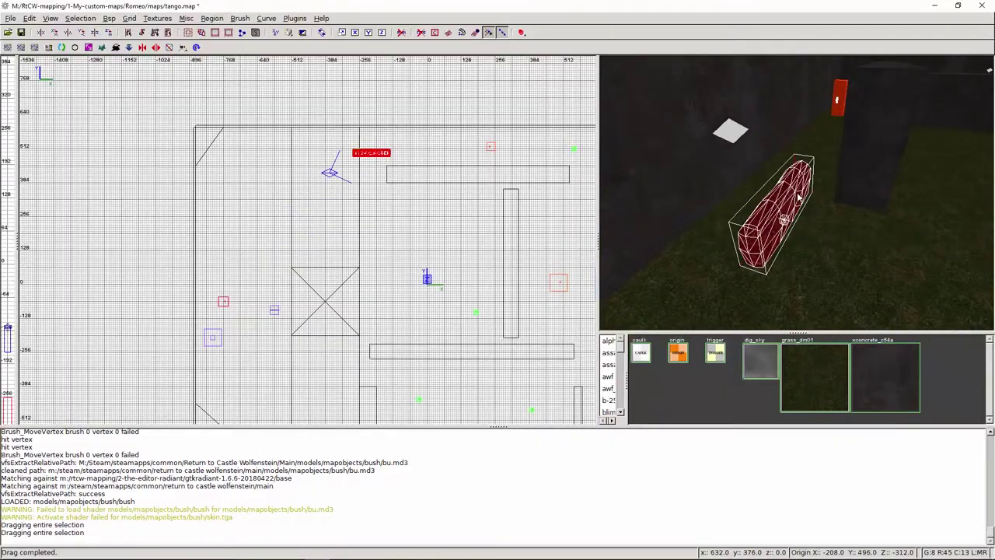
key(n)
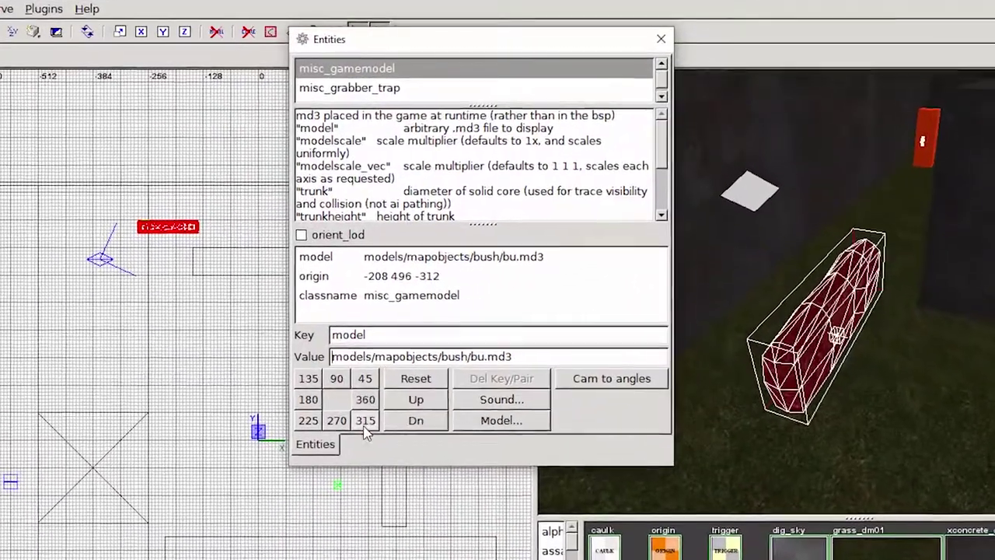
click(365, 420)
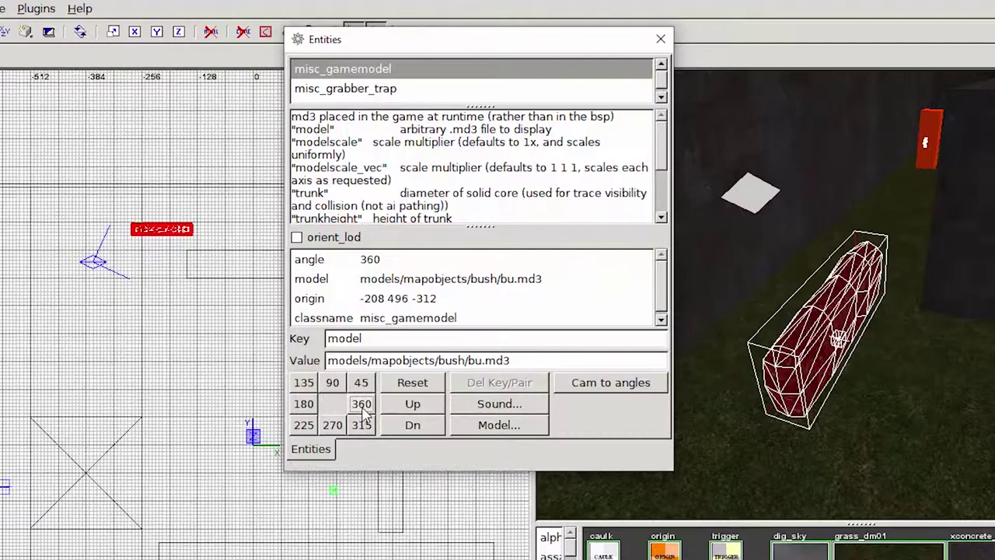
click(339, 383)
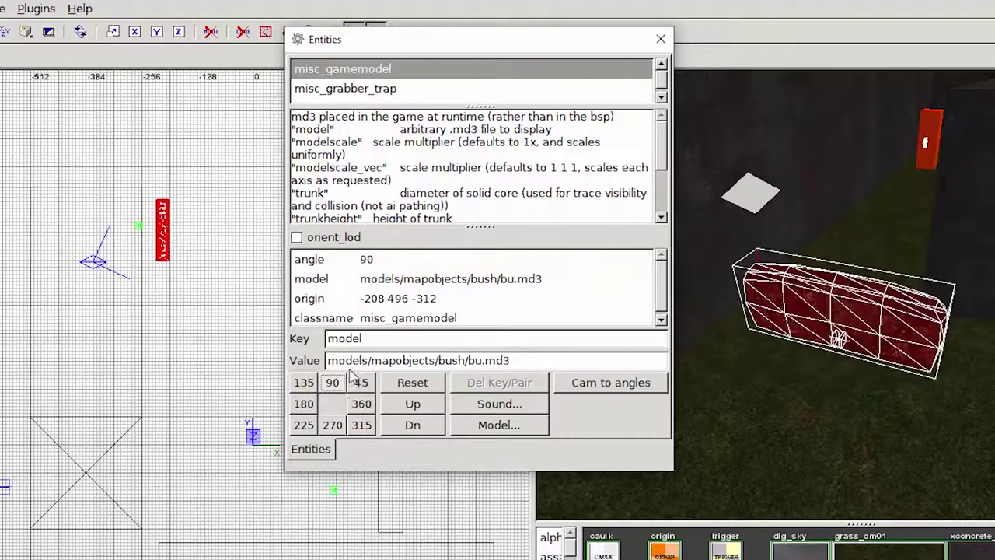
click(659, 40)
- Shift the rotated bush toward the north wall beside the inner wall's end and settle its base into the floor
scroll(378, 304, up, 4)
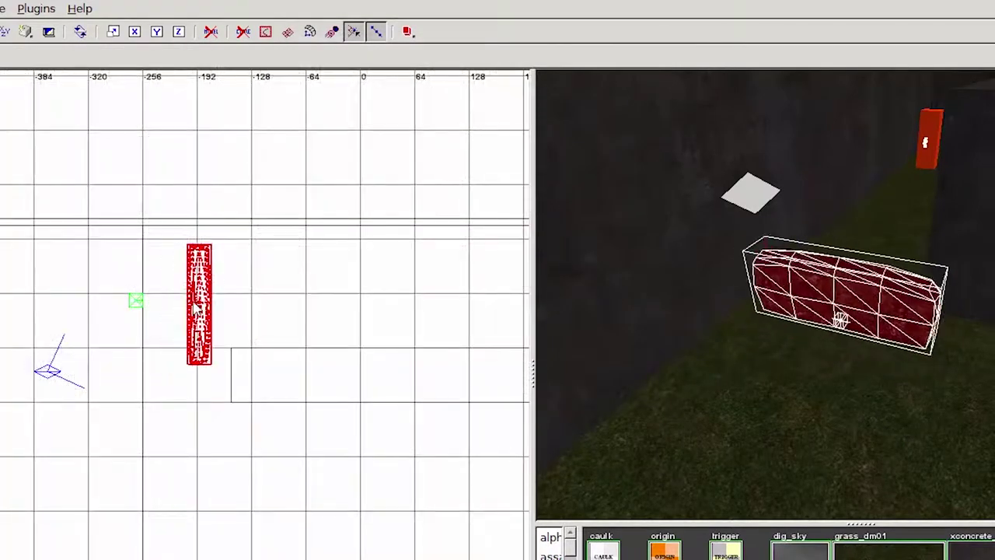
drag(193, 302, 201, 292)
key(Escape)
shift+click(833, 295)
key(ctrl+Tab)
scroll(372, 243, up, 3)
drag(376, 237, 378, 241)
key(Escape)
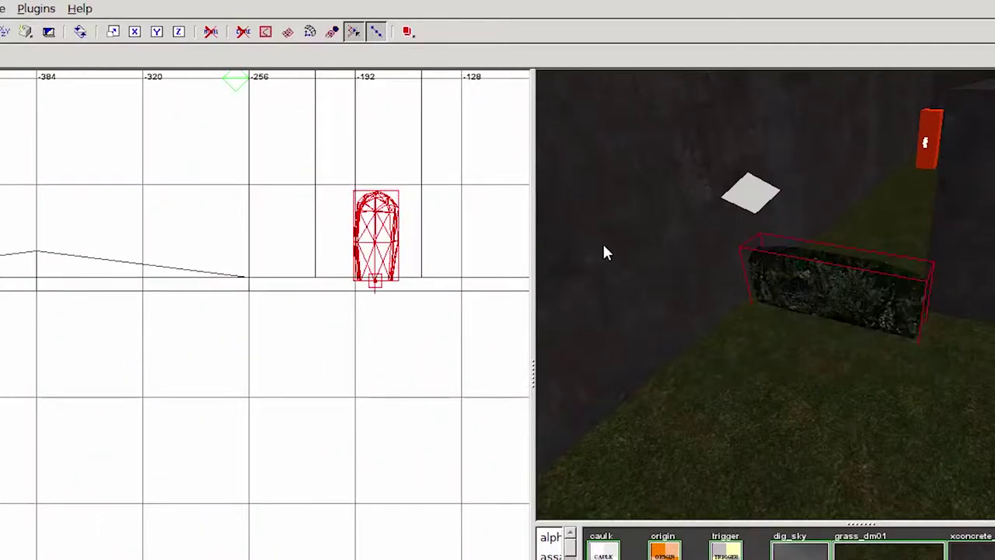
right_click(604, 245)
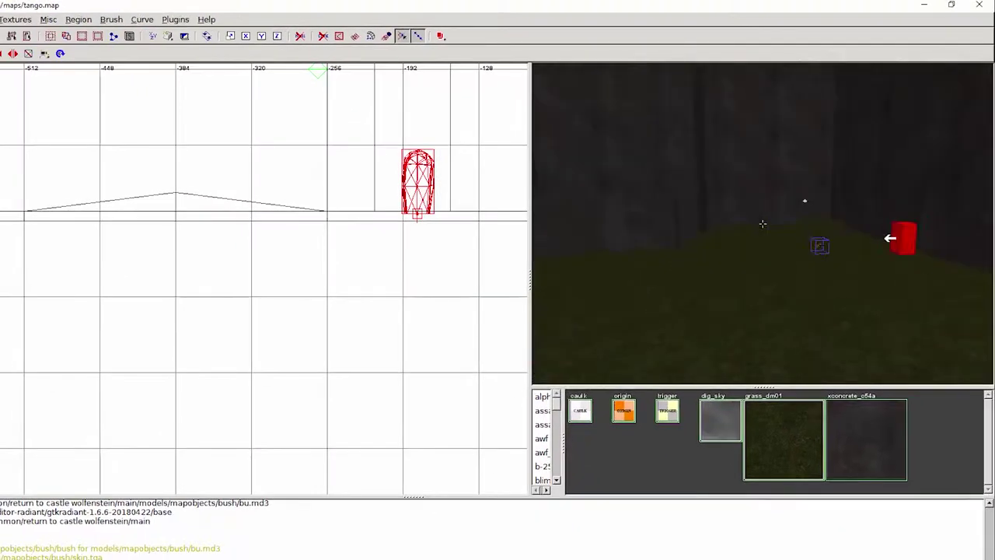
- Save the tango map and compile it with the final Q3Map2 build: BSP -meta, -vis, -light -fast -filter -super 2 -bounce 8
right_click(858, 295)
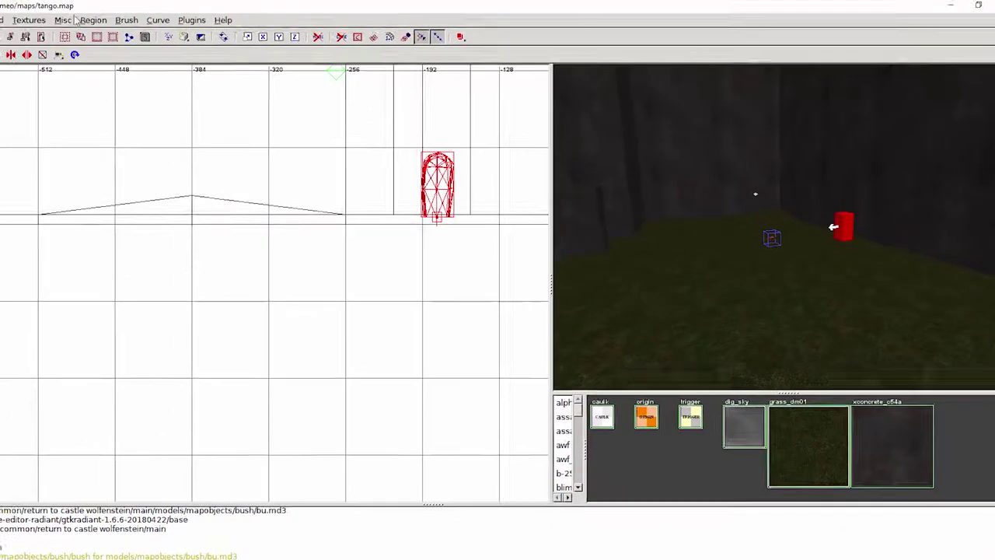
click(13, 31)
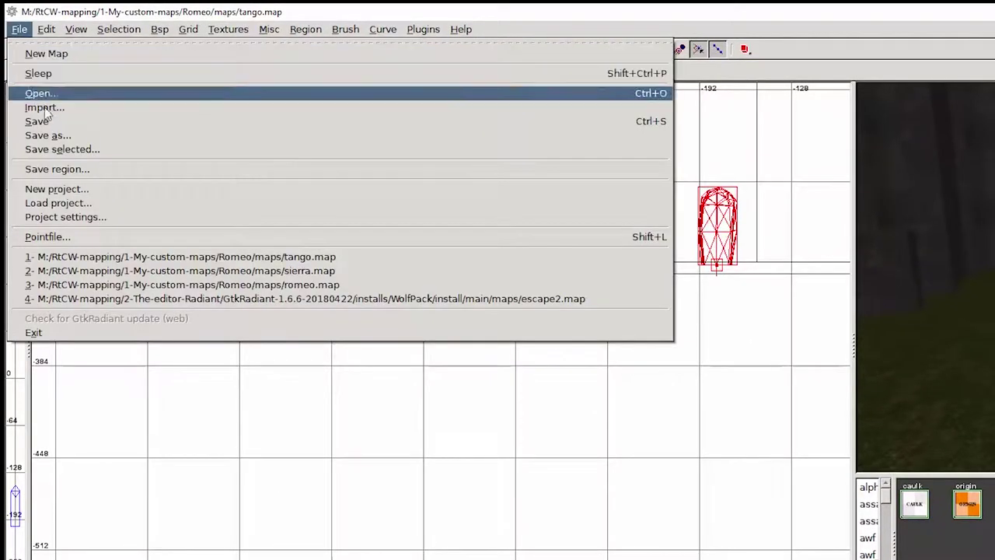
click(42, 121)
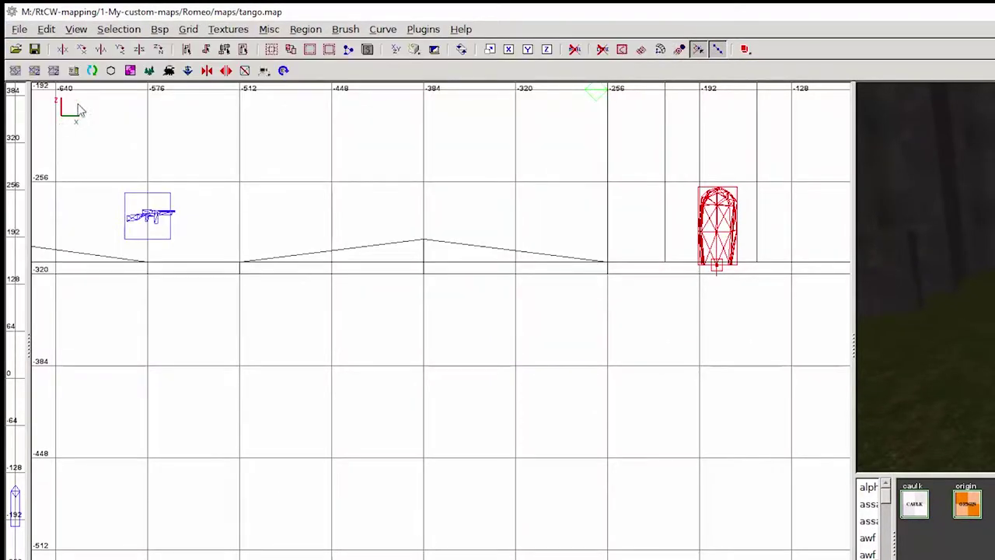
click(160, 31)
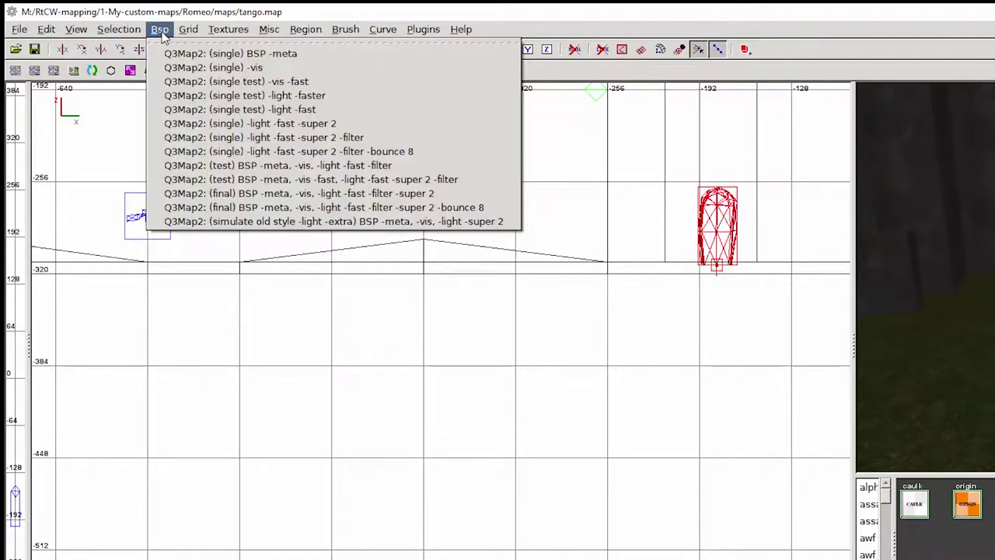
click(464, 208)
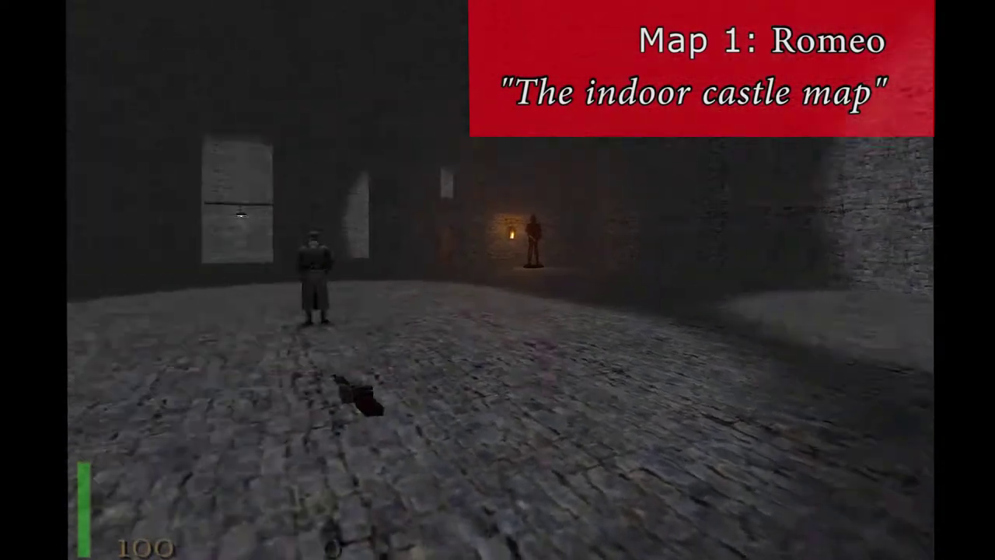
- Playtest the Romeo castle map in Return to Castle Wolfenstein, exploring the stone hall and passages and shooting at the guards
key(w)
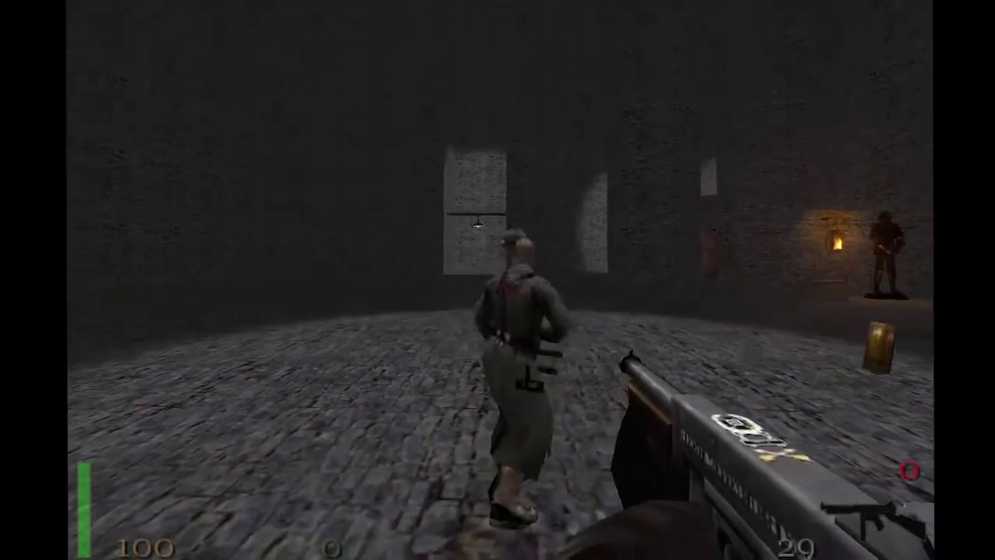
click(501, 241)
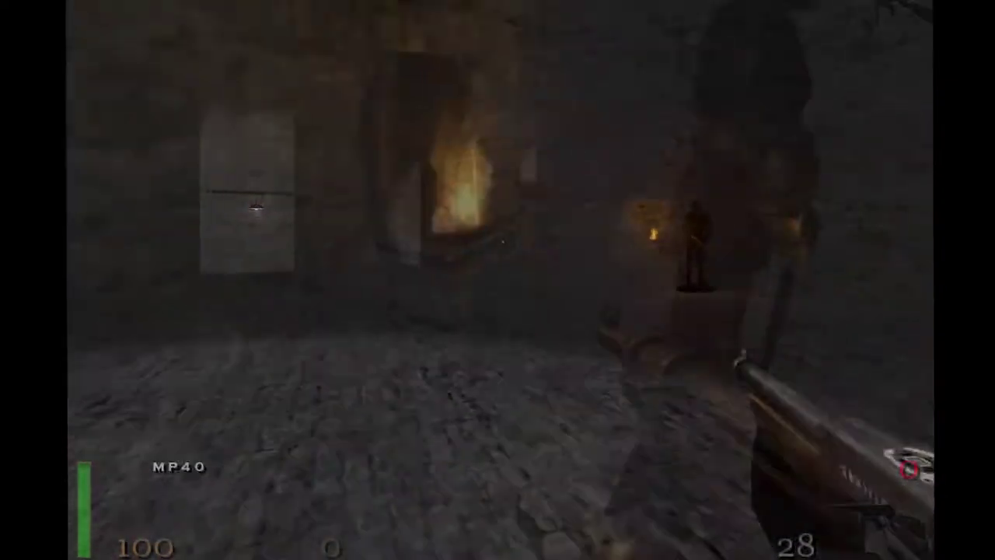
key(w)
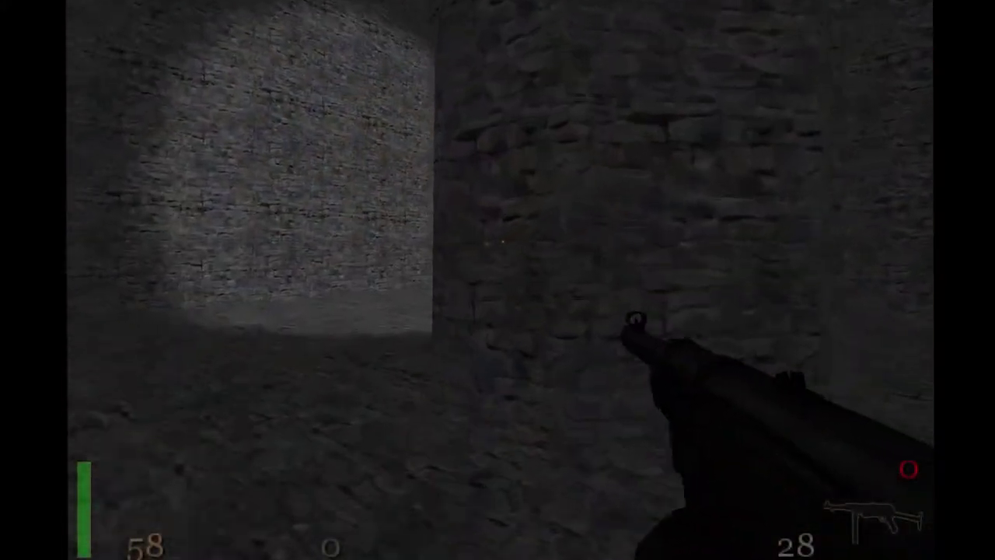
key(w)
key(a)
click(501, 241)
key(d)
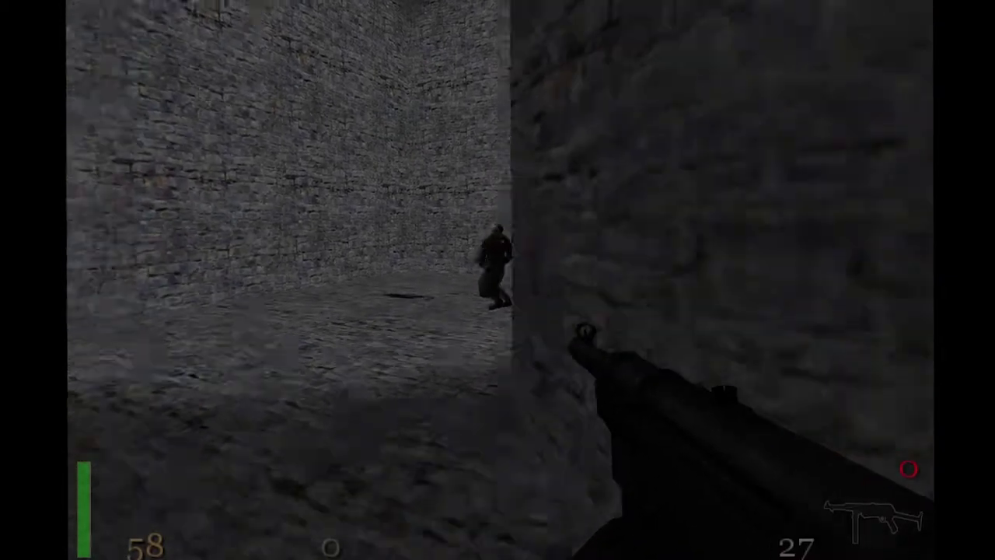
key(s)
key(w)
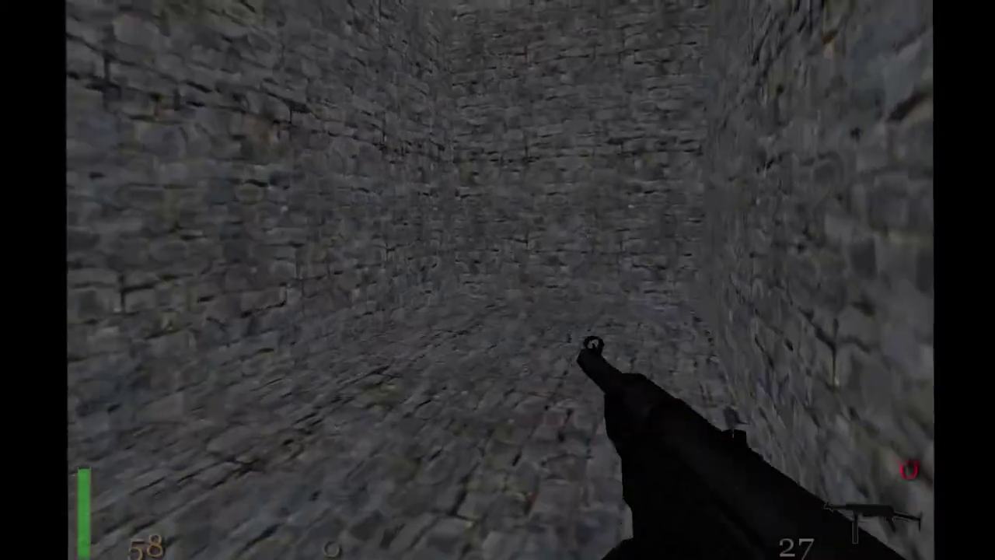
- Playtest the Sierra laboratory map, crossing the concrete hall and shooting at the guards near the lit cabinet
key(w)
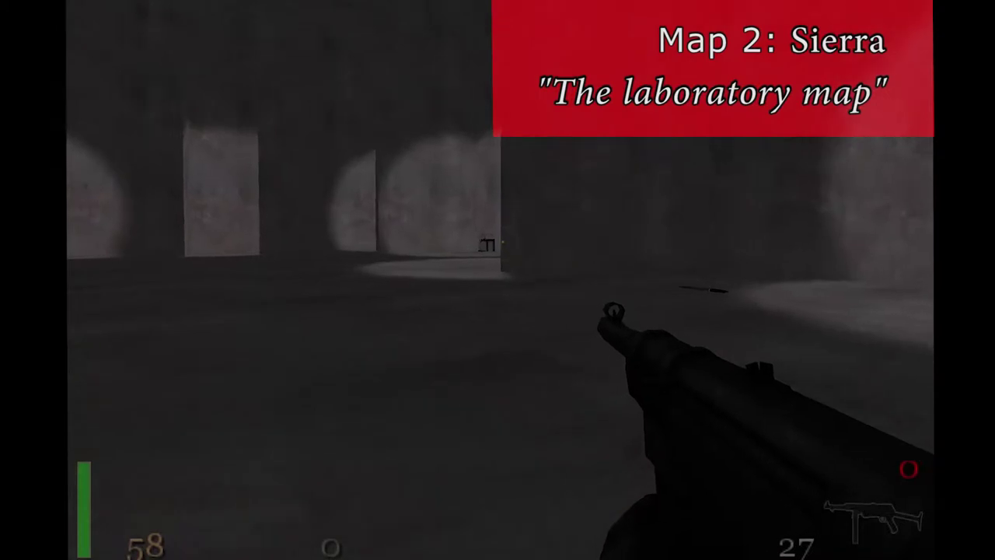
key(a)
key(w)
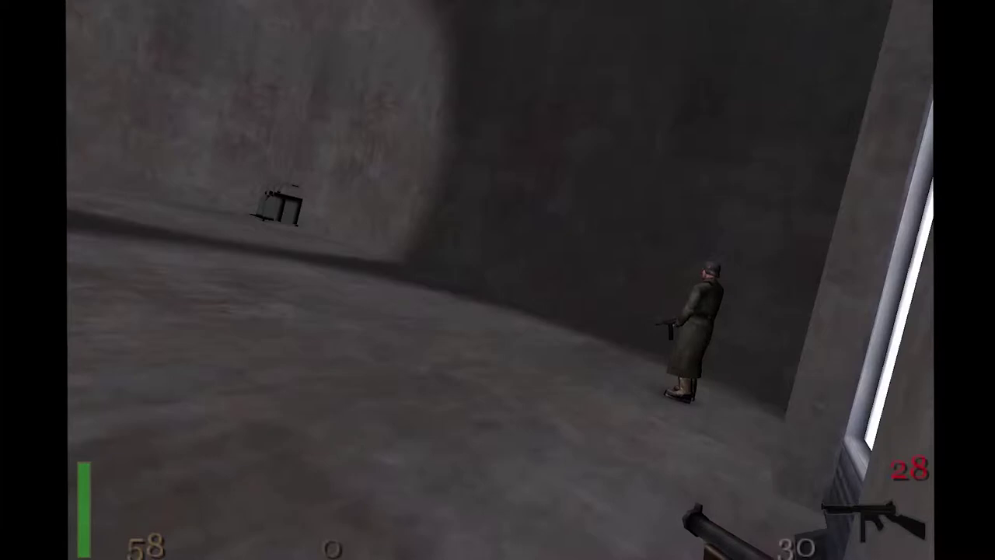
key(a)
key(w)
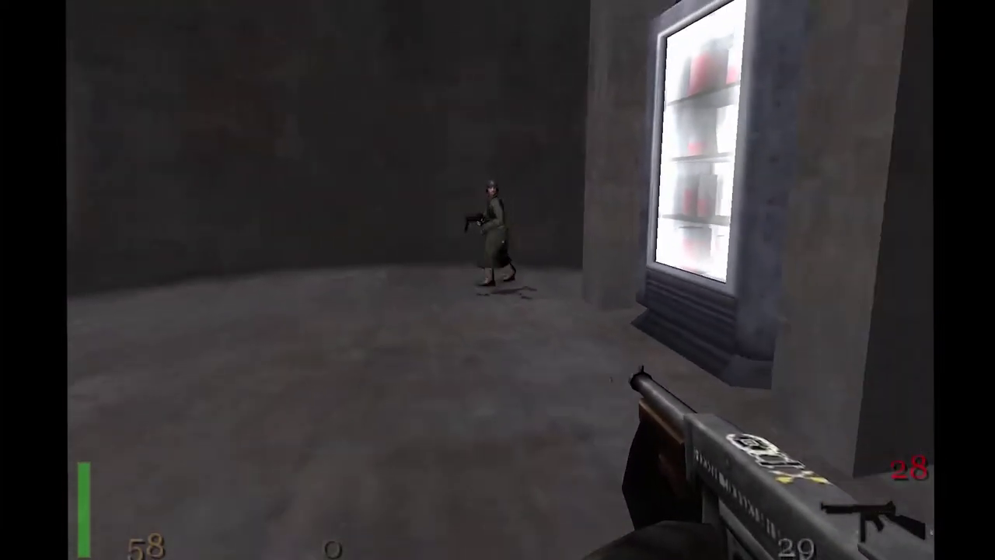
click(497, 280)
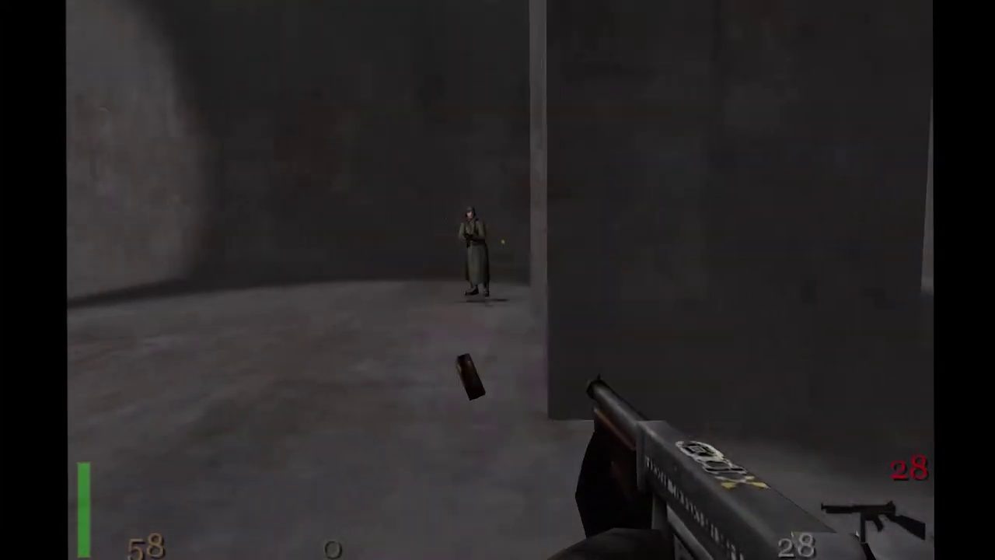
click(497, 280)
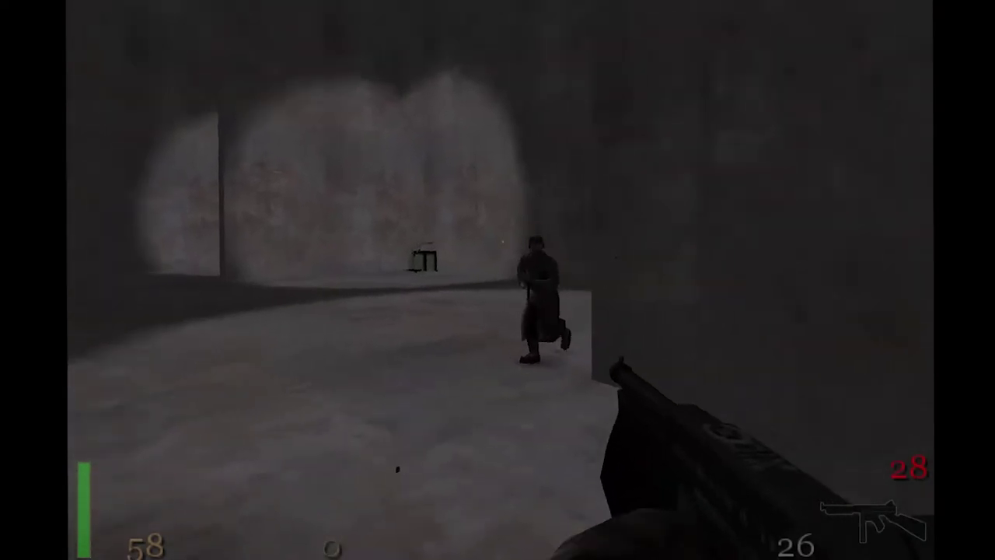
click(497, 280)
click(498, 280)
key(w)
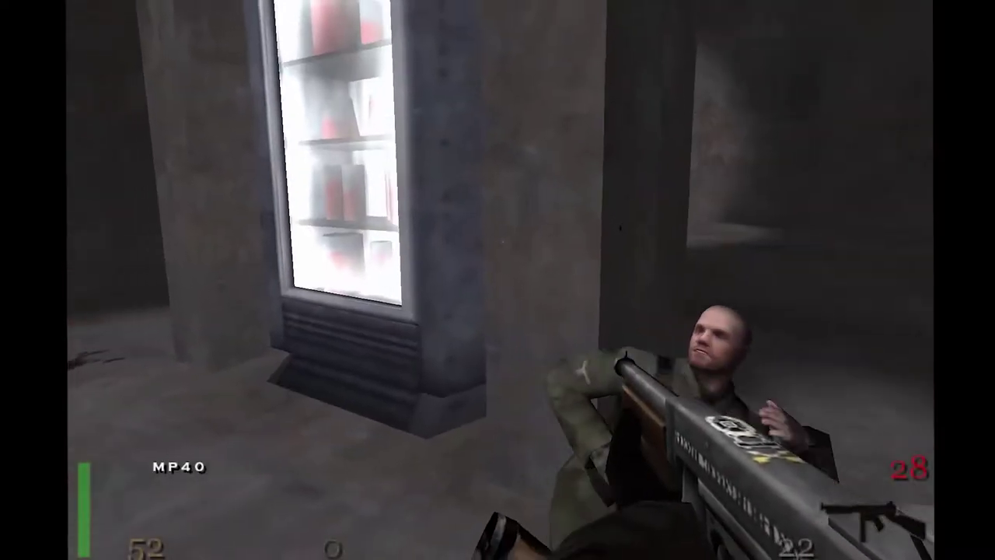
- Examine the lit laboratory cabinet and its shelves of jars from close up and from further back
key(w)
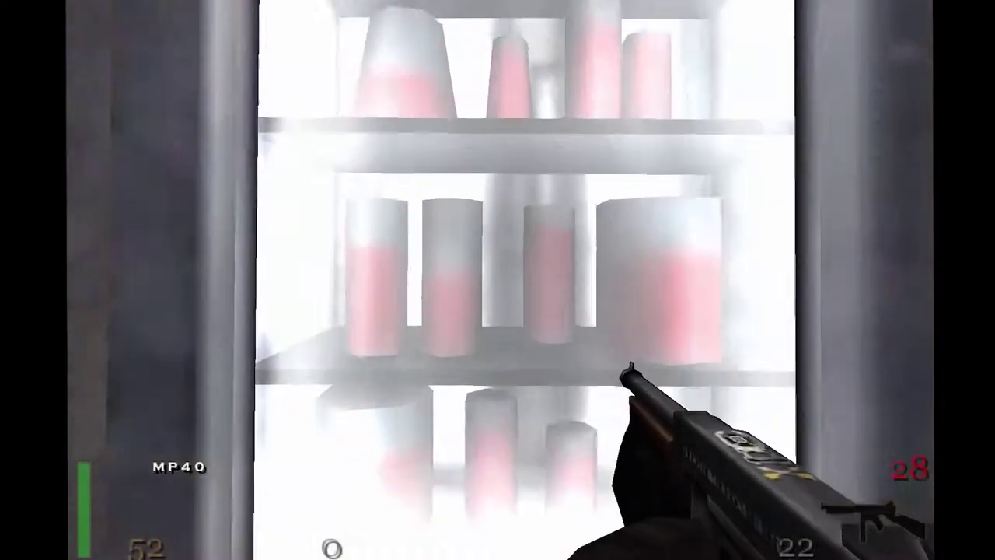
key(s)
key(w)
key(s)
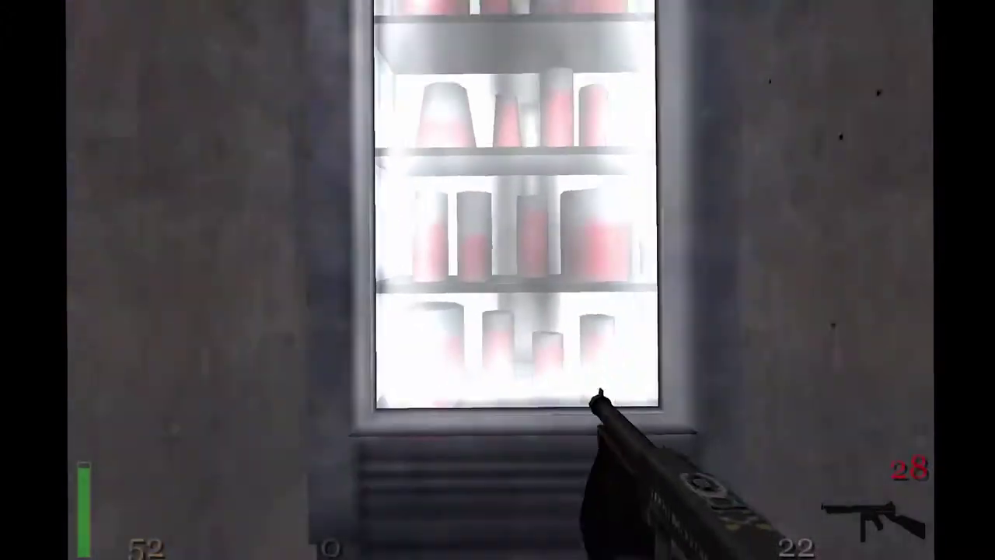
key(w)
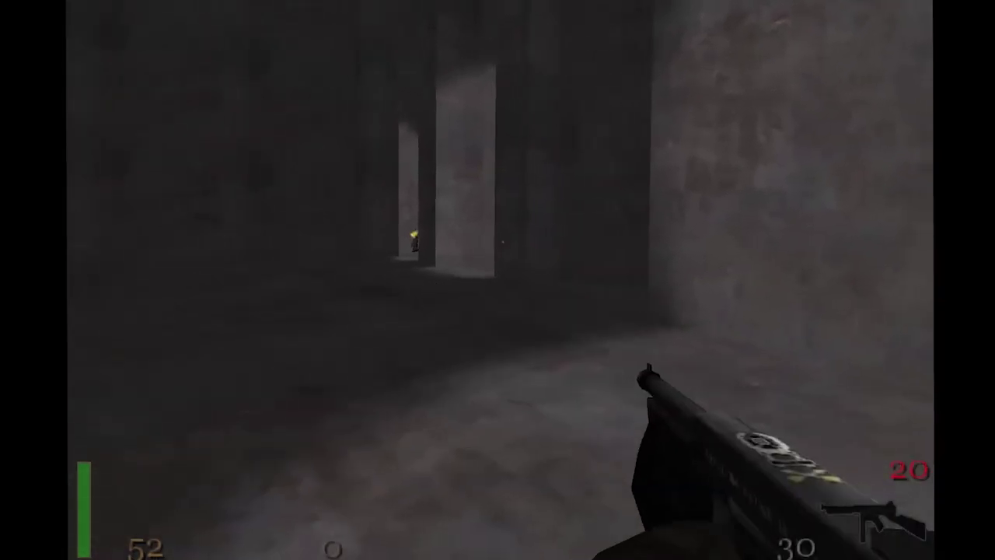
- Advance along Sierra's dark concrete walls and fire at the guard running past the wall corner
key(w)
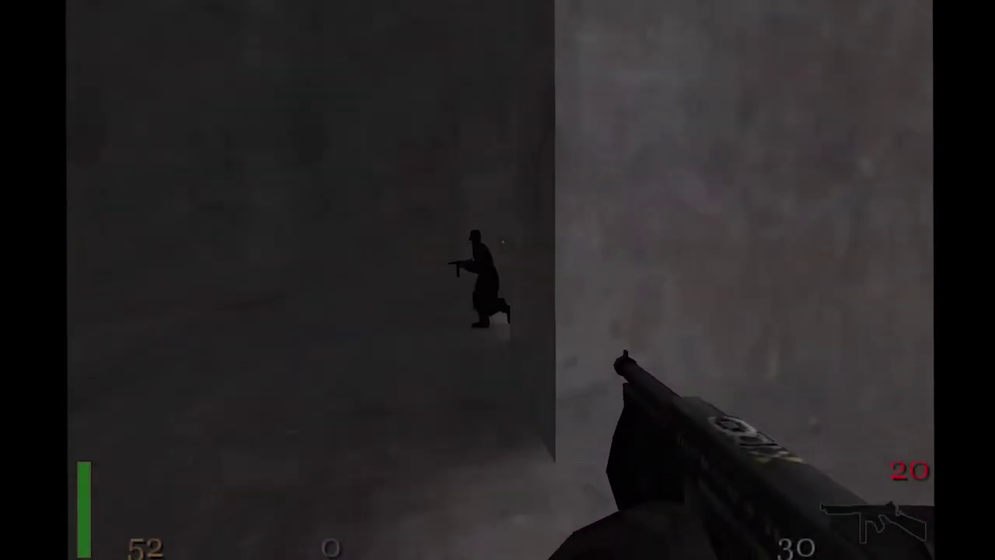
click(500, 280)
key(d)
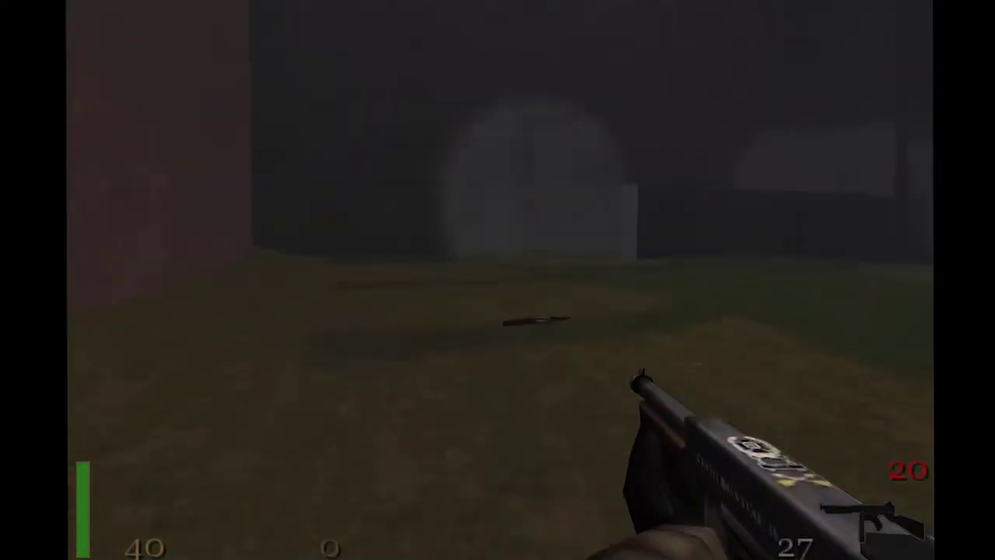
- Playtest the Tango outdoor map, collecting the Thompson and walking over the grass terrain between the inner walls
key(w)
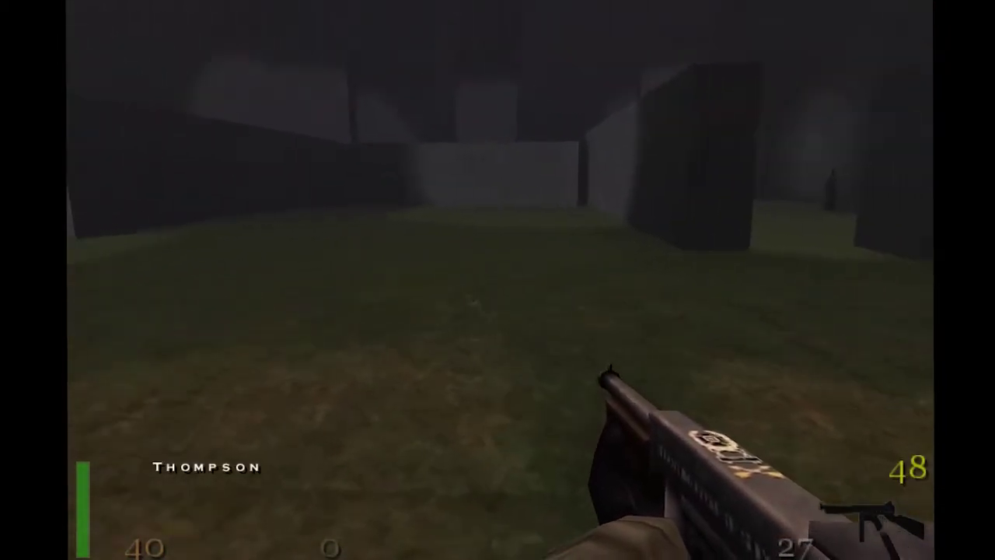
key(w)
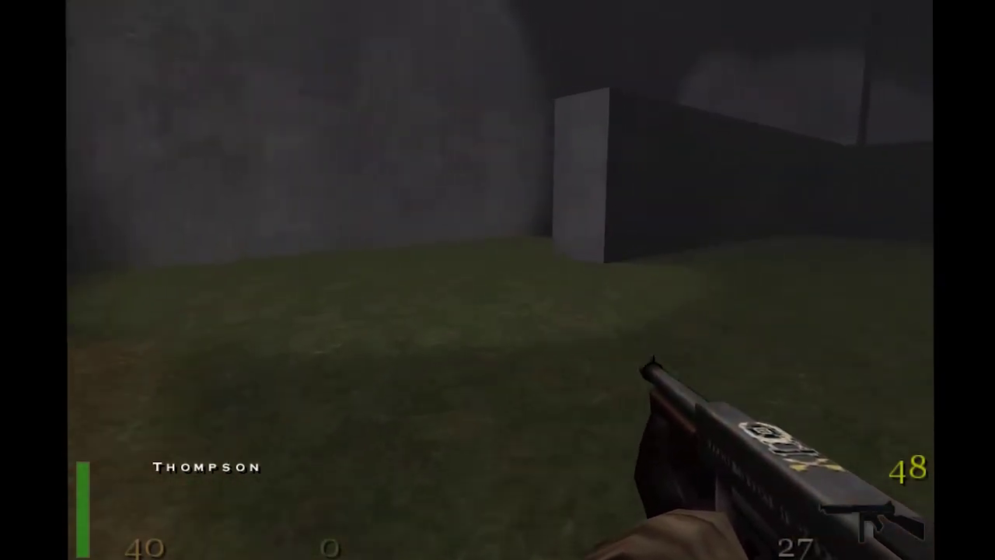
key(w)
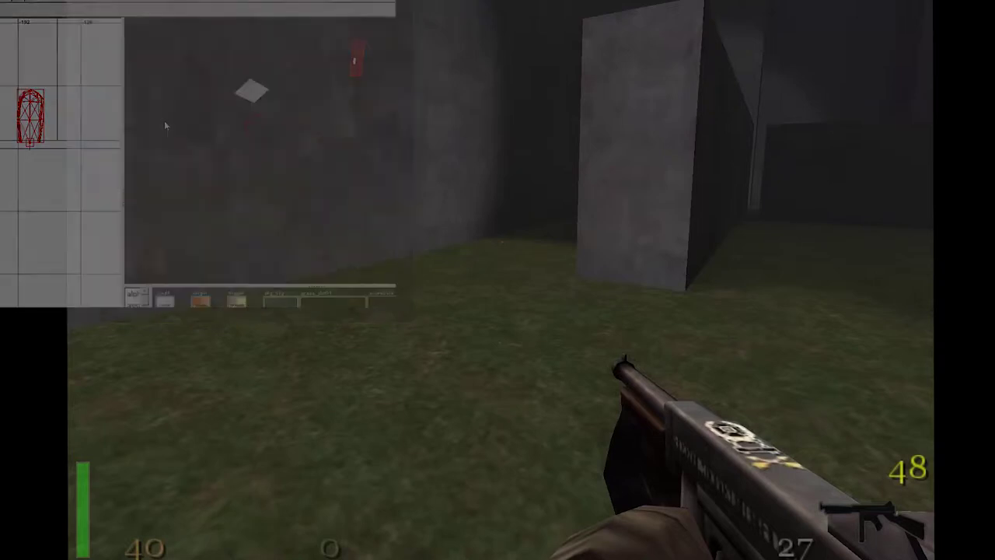
key(w)
key(w)
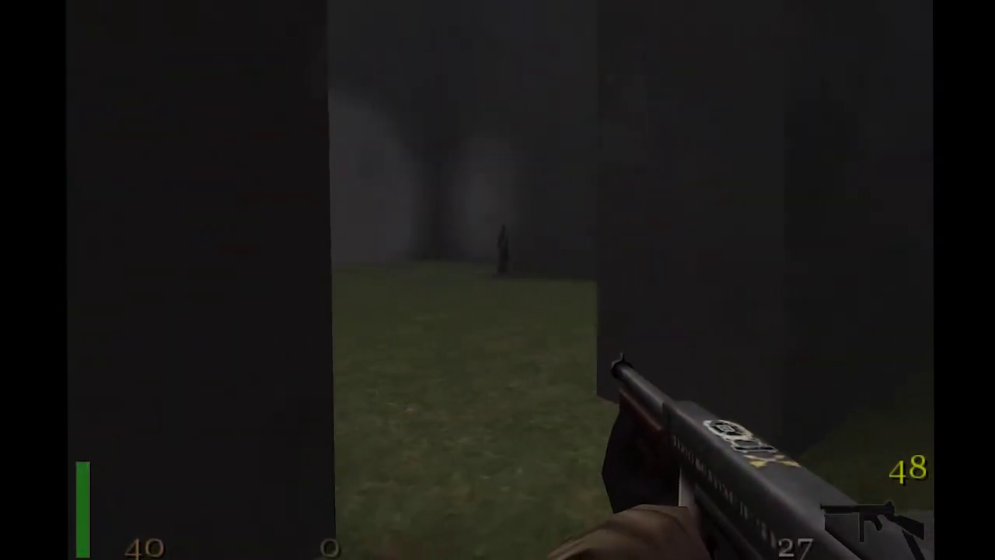
- Shoot the guards between Tango's inner walls, reload the Thompson and continue exploring the grass area
click(497, 280)
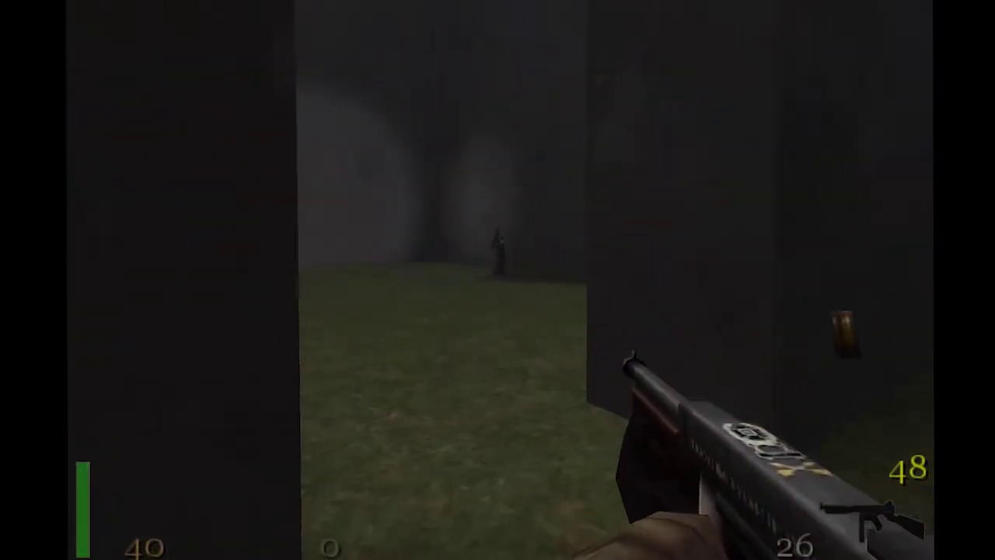
key(w)
click(497, 280)
click(497, 279)
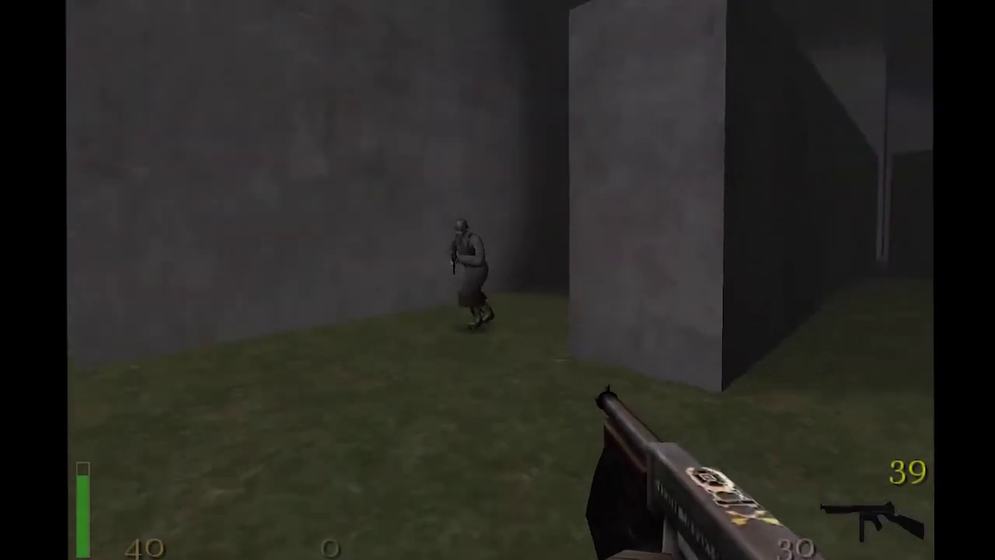
click(498, 280)
click(498, 280)
key(w)
key(r)
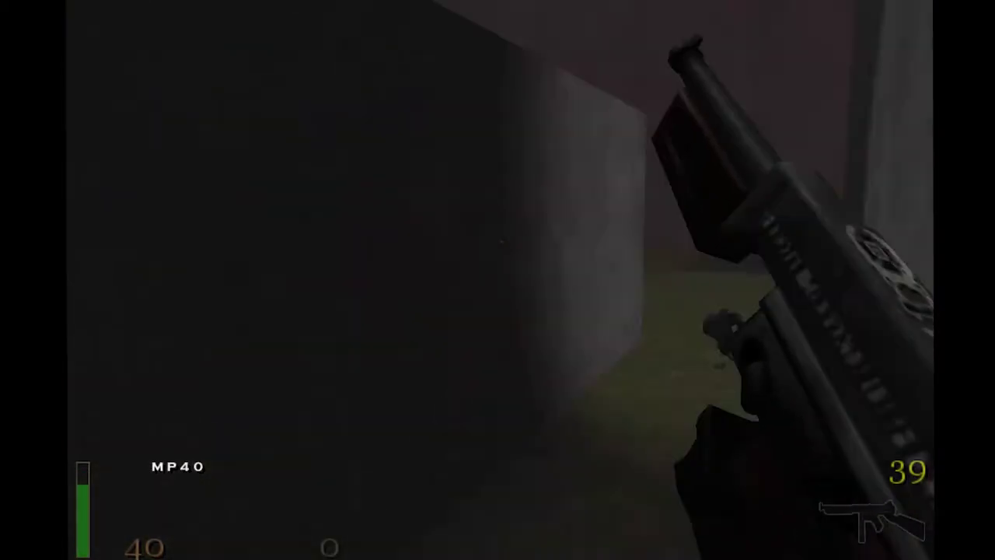
key(w)
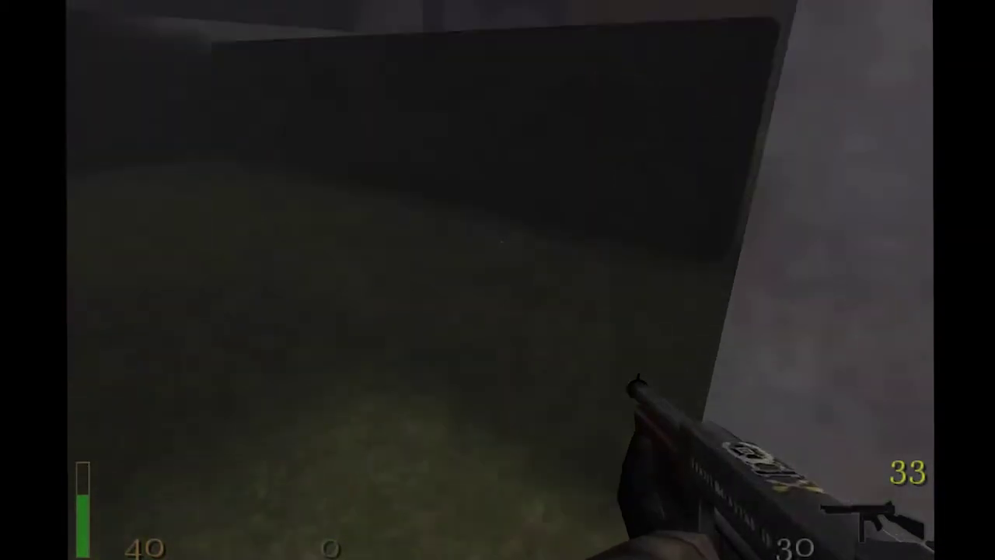
key(w)
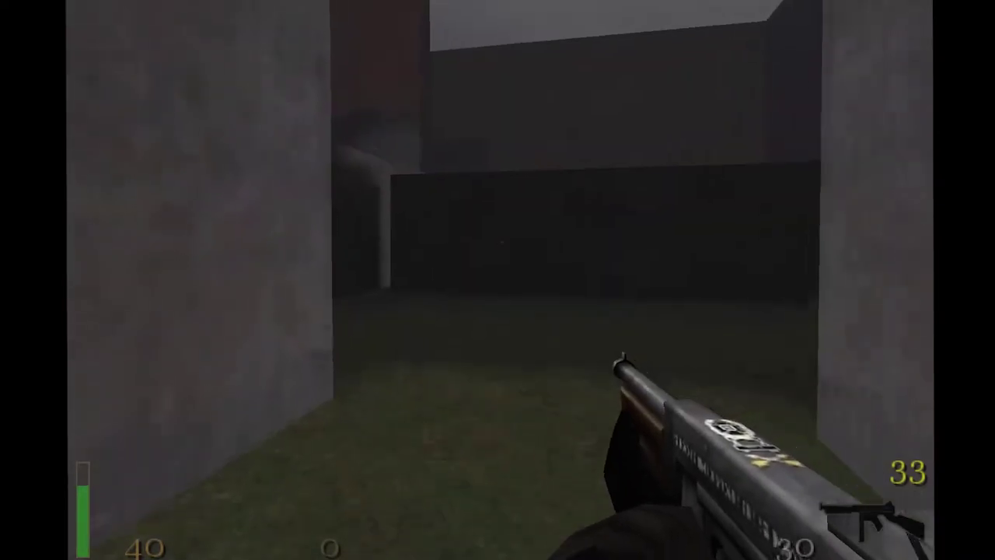